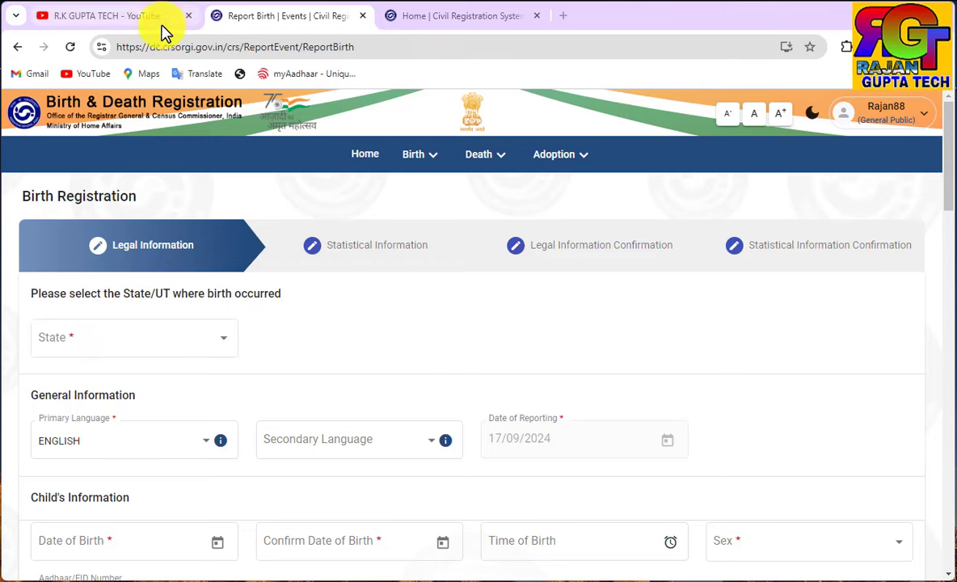
Look over the R.K GUPTA TECH channel page, the Civil Registration System home page and the Birth Registration form.
{"action": "left_click", "coordinate": [123, 19]}
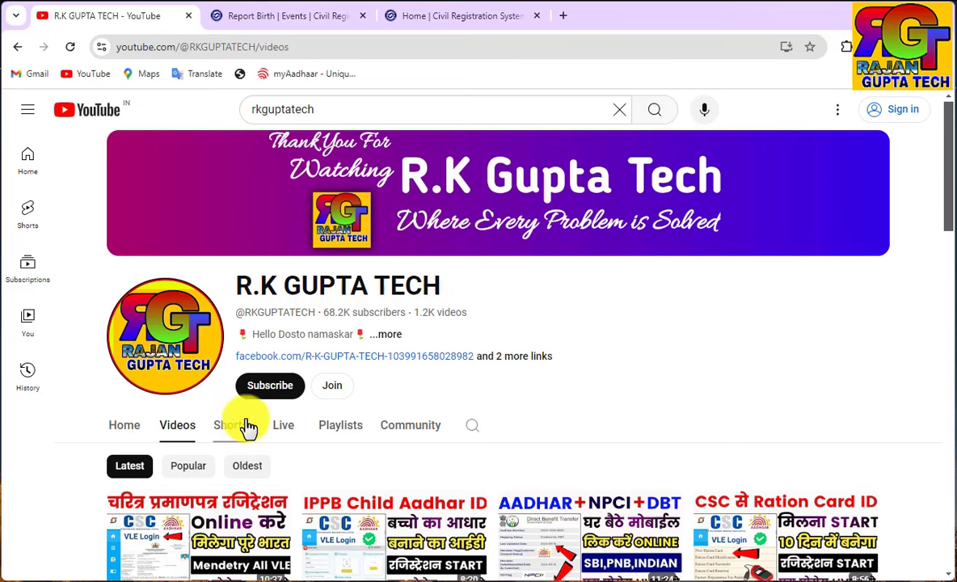
{"action": "left_click", "coordinate": [308, 29]}
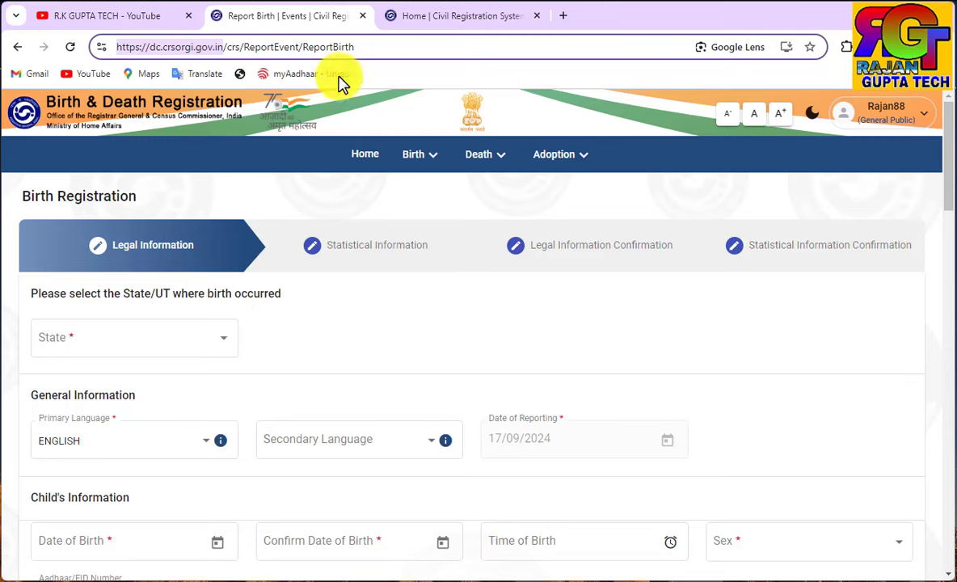
{"action": "left_click", "coordinate": [447, 15]}
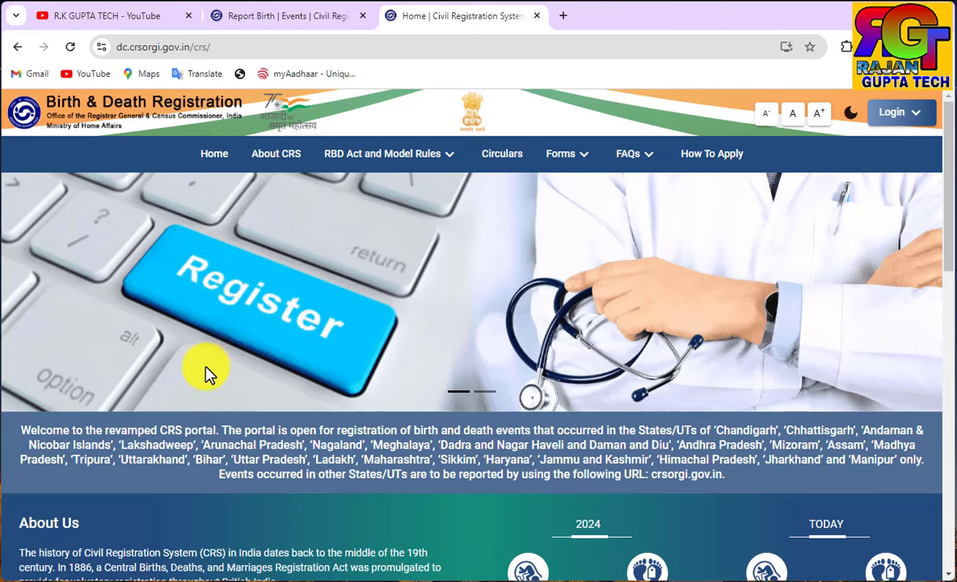
{"action": "left_click", "coordinate": [317, 18]}
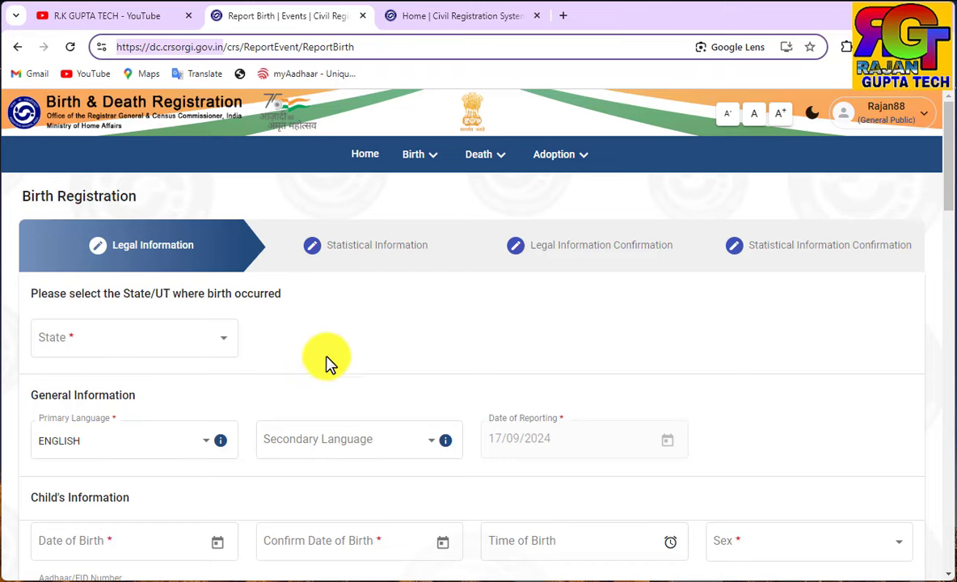
{"action": "scroll", "coordinate": [327, 363], "scroll_direction": "down", "scroll_amount": 5}
{"action": "scroll", "coordinate": [299, 475], "scroll_direction": "up", "scroll_amount": 3}
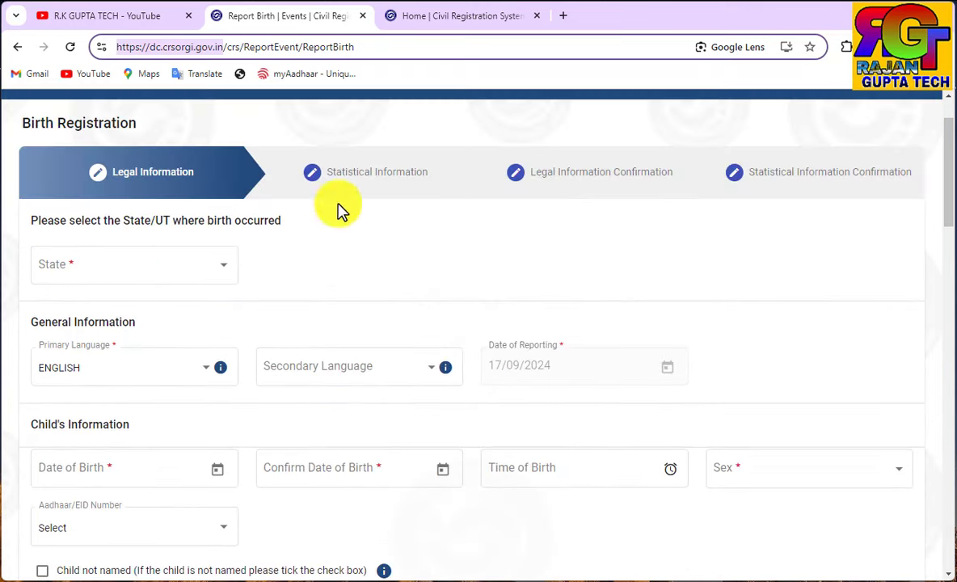
Close the Report Birth page and open the General Public login from the Civil Registration System home page.
{"action": "left_click", "coordinate": [407, 18]}
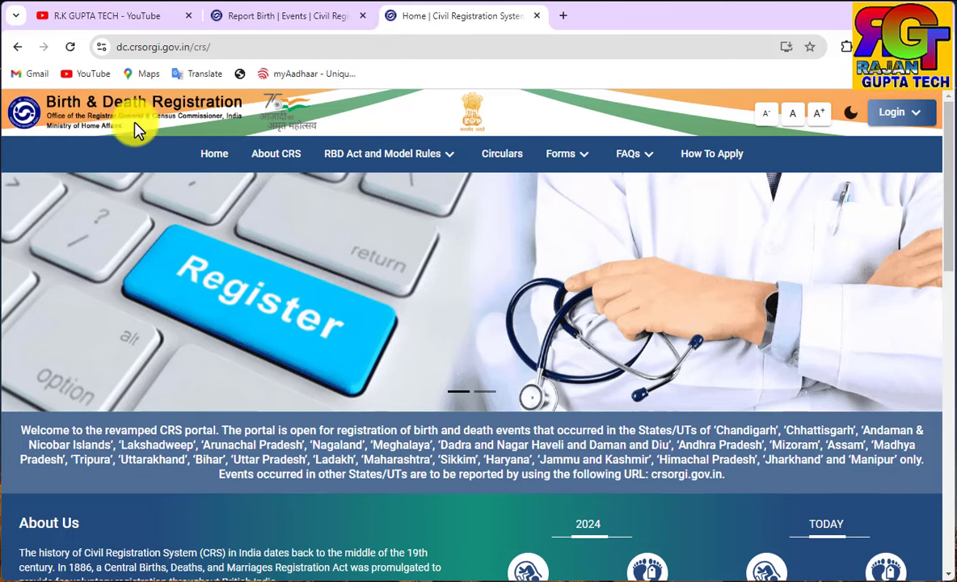
{"action": "left_click", "coordinate": [888, 122]}
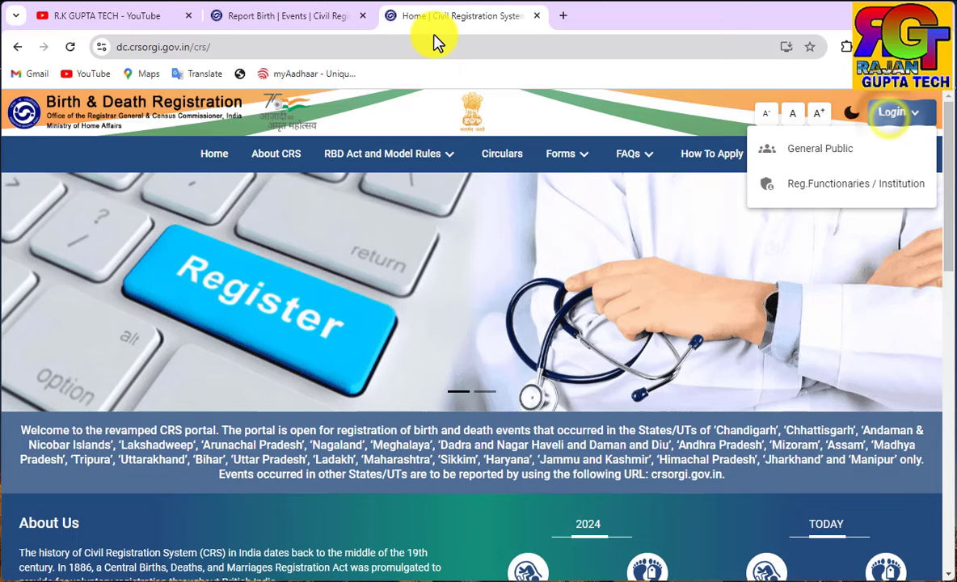
{"action": "left_click", "coordinate": [363, 17]}
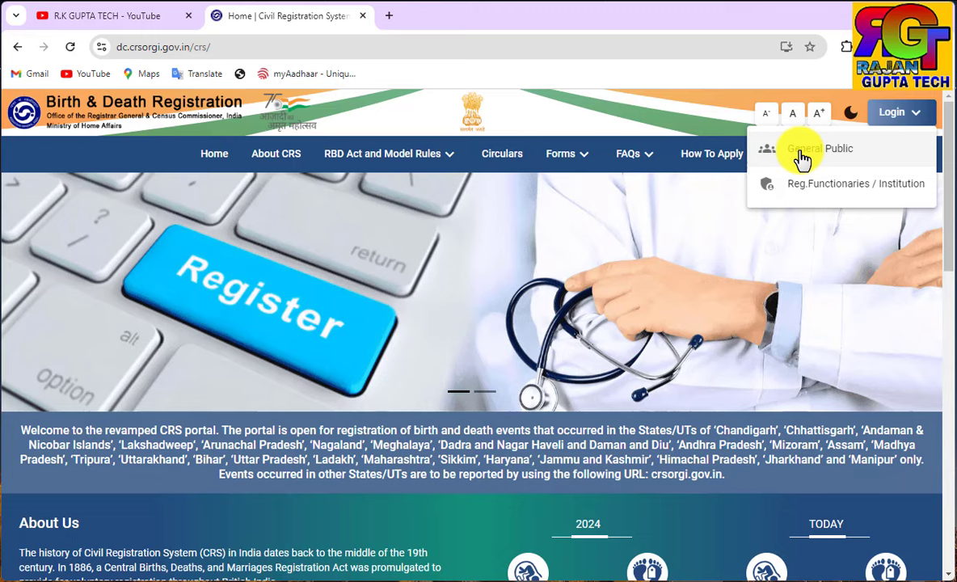
{"action": "left_click", "coordinate": [803, 158]}
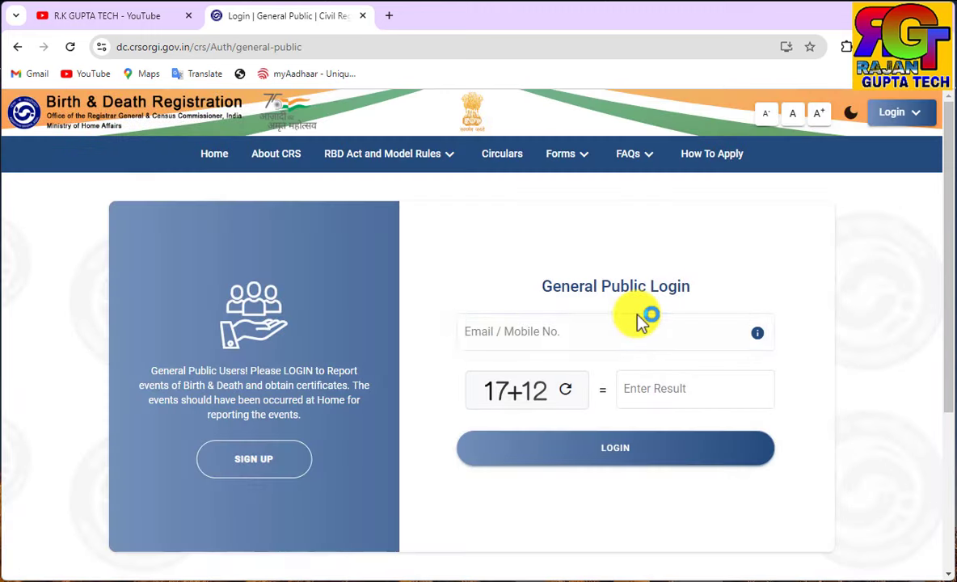
Open the General Public sign-up form from the login page.
{"action": "left_click", "coordinate": [641, 323]}
{"action": "left_click", "coordinate": [416, 336]}
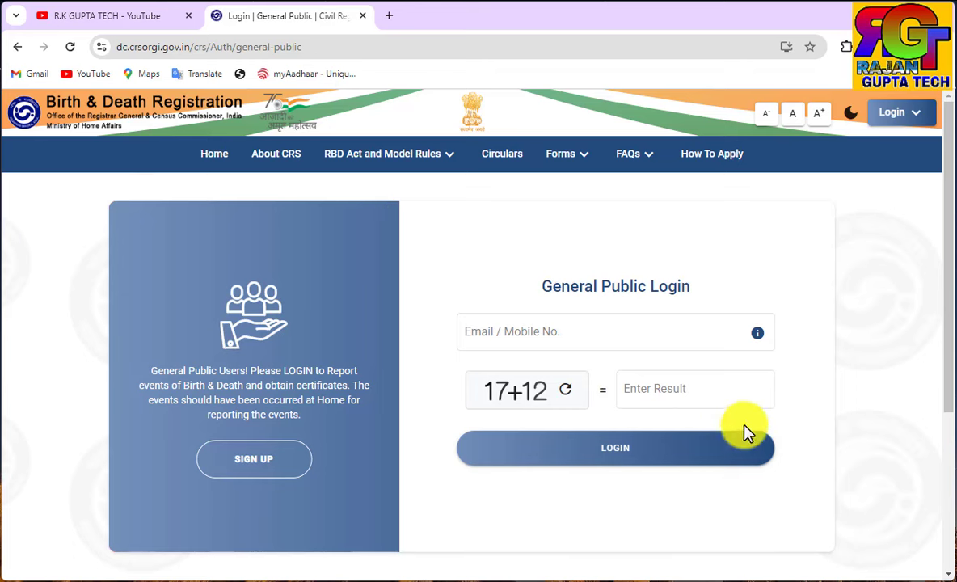
{"action": "left_click", "coordinate": [548, 340]}
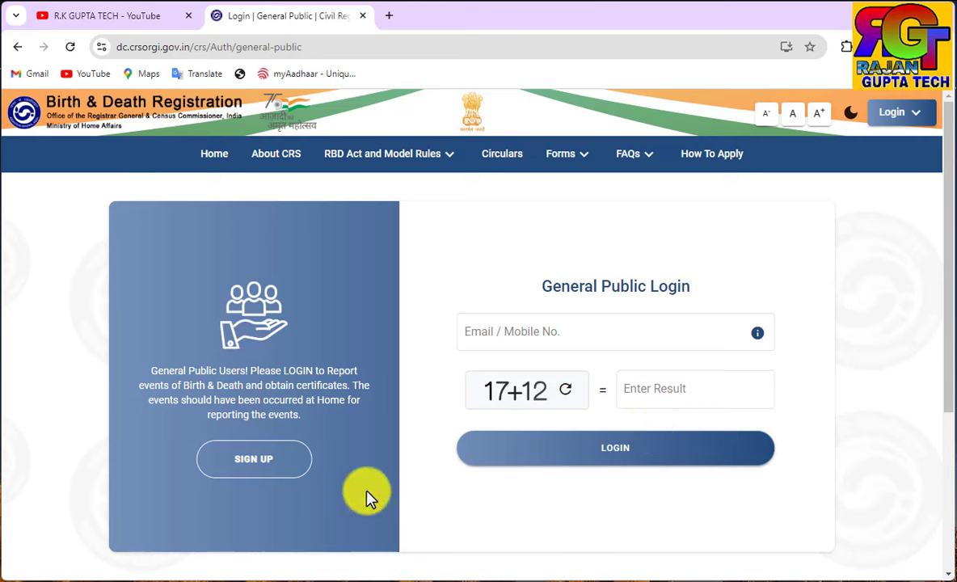
{"action": "left_click", "coordinate": [252, 469]}
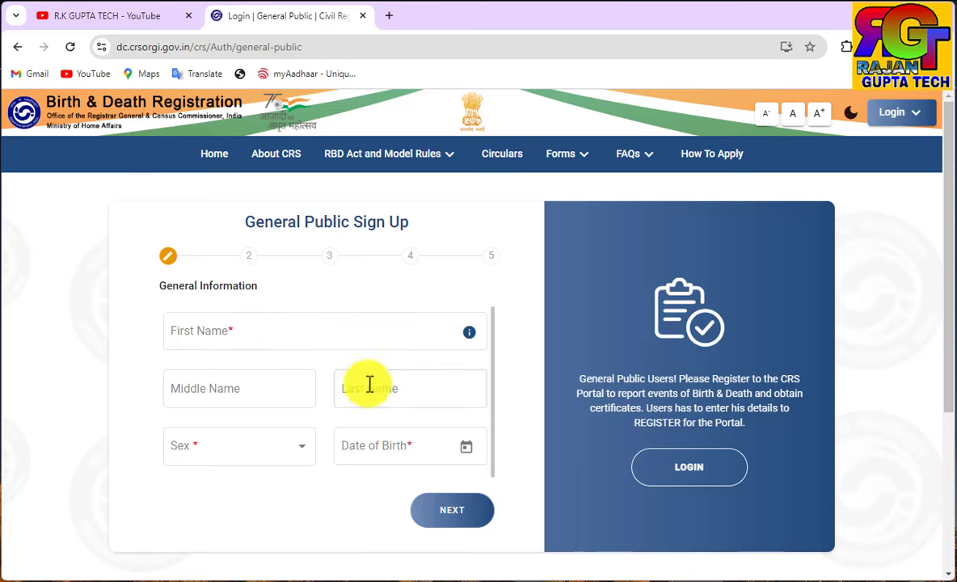
Set the sex to Male and pick the date of birth in the General Information section of the sign-up.
{"action": "left_click", "coordinate": [298, 449]}
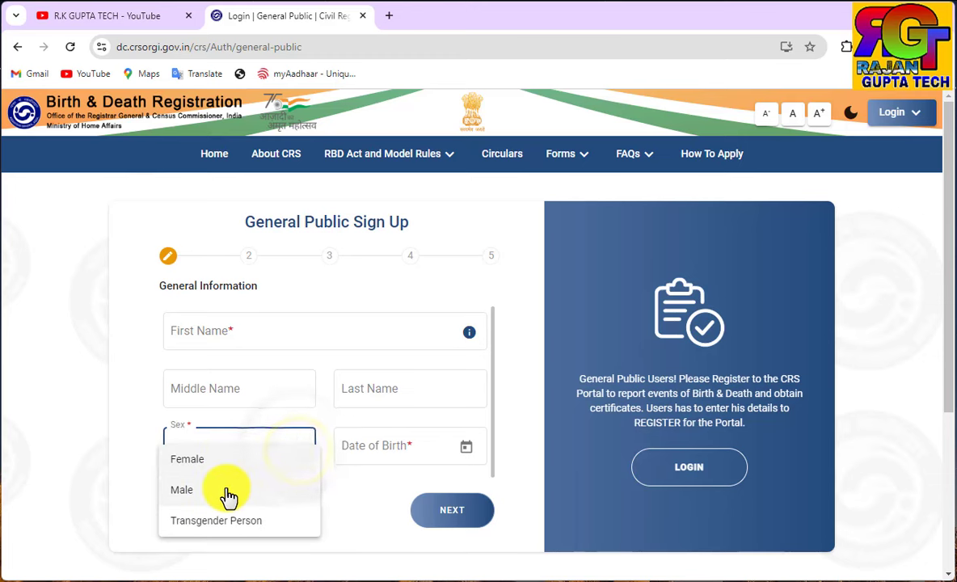
{"action": "left_click", "coordinate": [193, 493]}
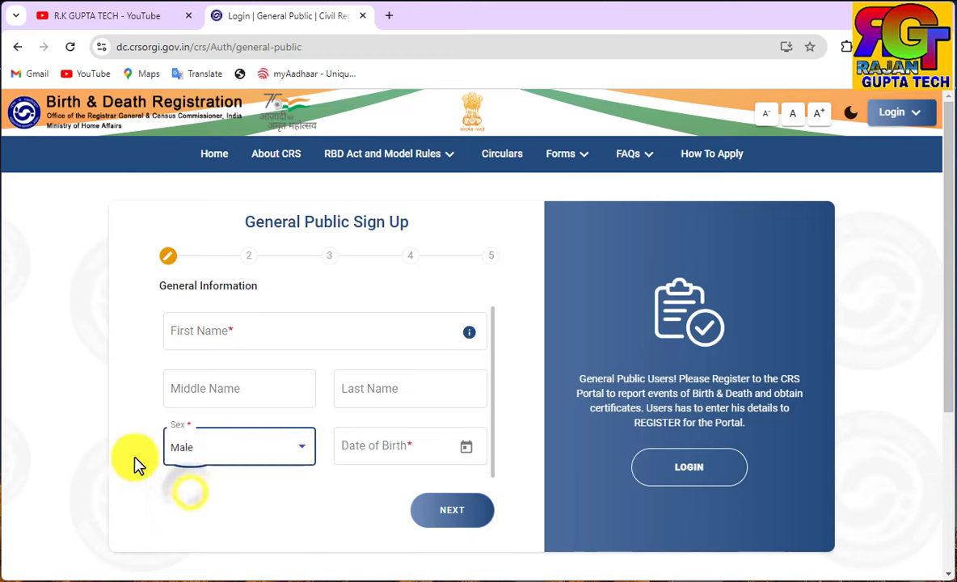
{"action": "left_click", "coordinate": [465, 448]}
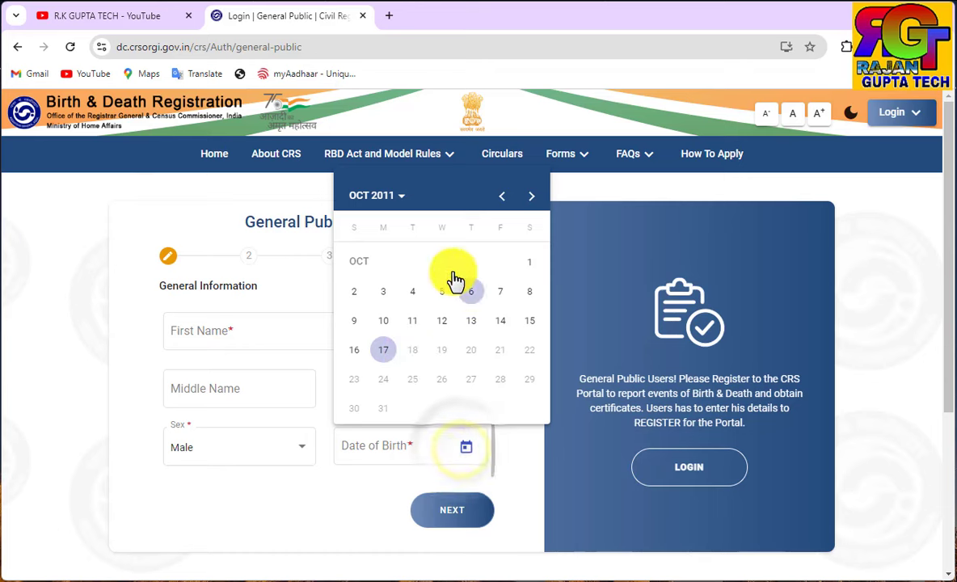
{"action": "left_click", "coordinate": [407, 198]}
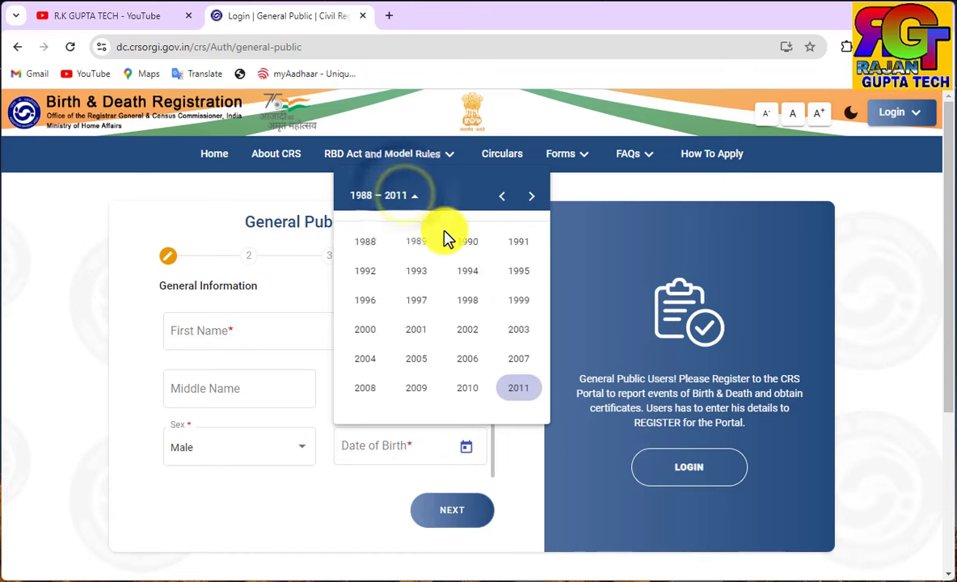
{"action": "left_click", "coordinate": [468, 273]}
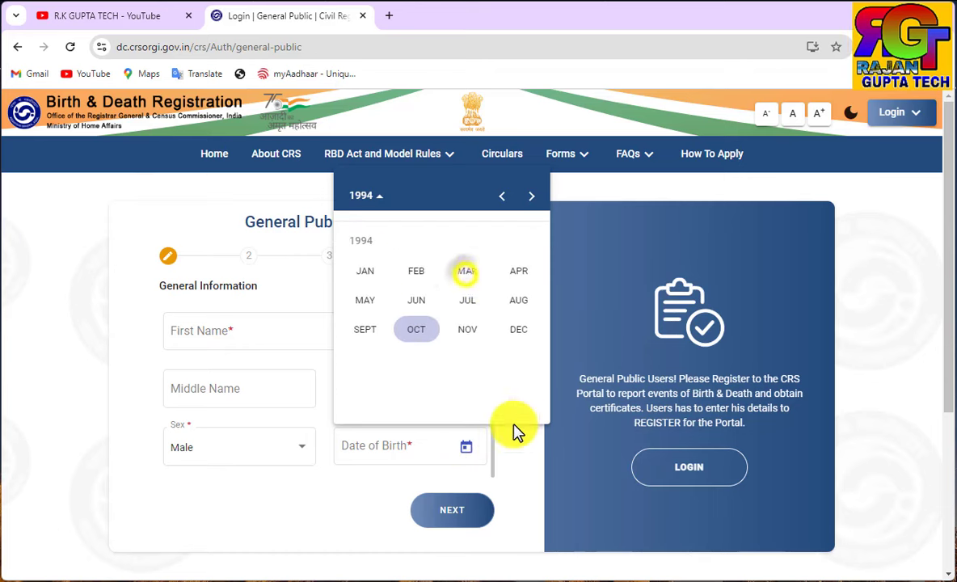
{"action": "left_click", "coordinate": [422, 331]}
{"action": "left_click", "coordinate": [438, 357]}
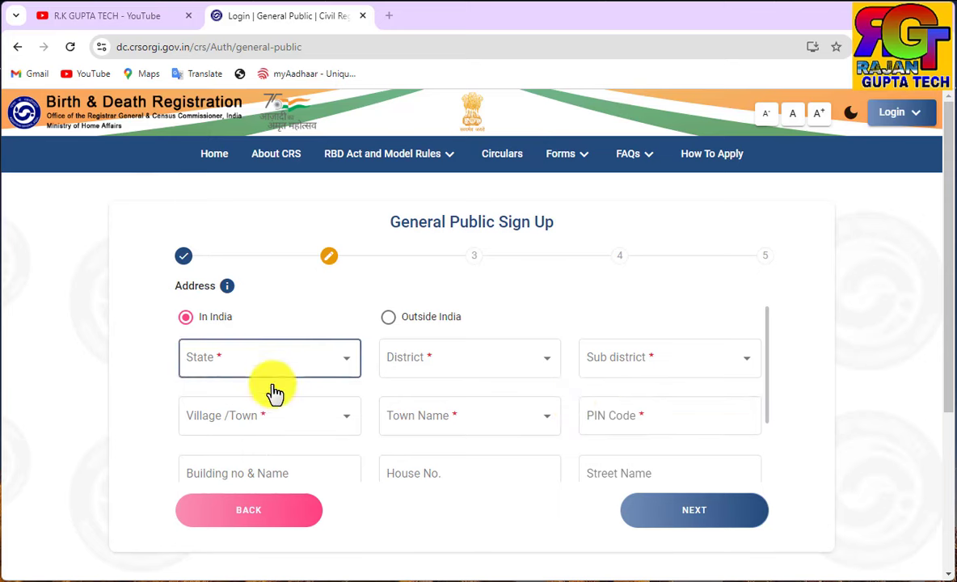
Set the state of the In India address to Uttarakhand.
{"action": "left_click", "coordinate": [316, 368]}
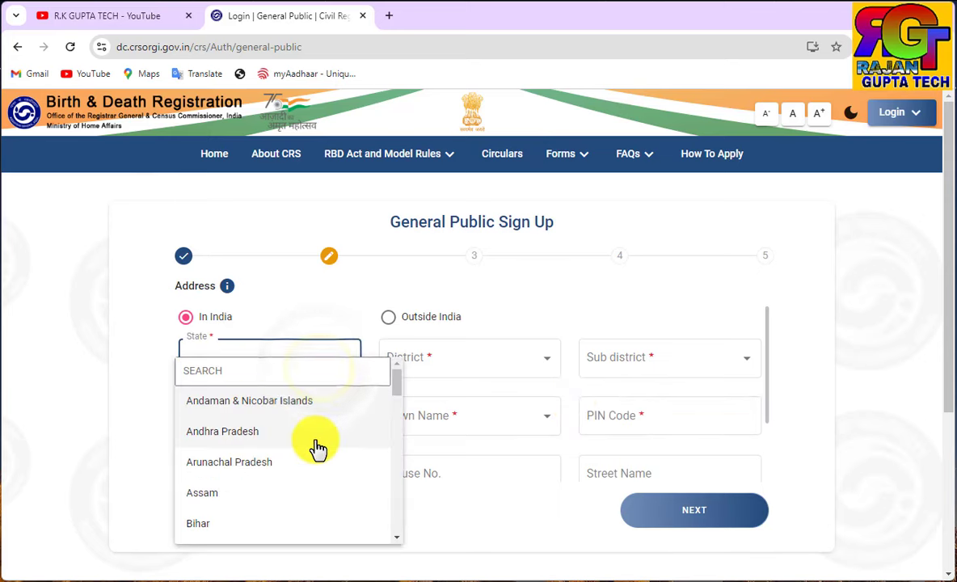
{"action": "scroll", "coordinate": [319, 441], "scroll_direction": "down", "scroll_amount": 3}
{"action": "scroll", "coordinate": [319, 449], "scroll_direction": "down", "scroll_amount": 10}
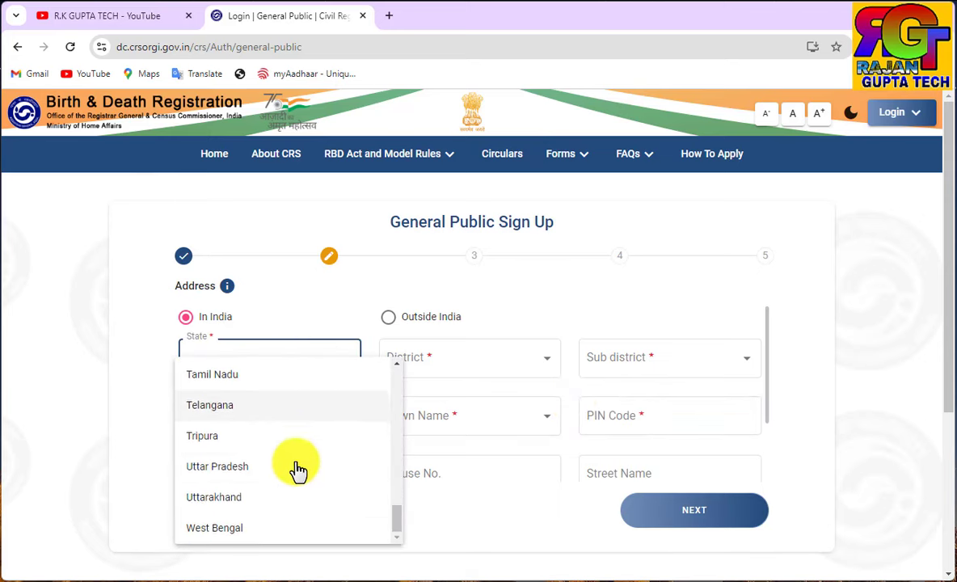
{"action": "scroll", "coordinate": [295, 328], "scroll_direction": "up", "scroll_amount": 5}
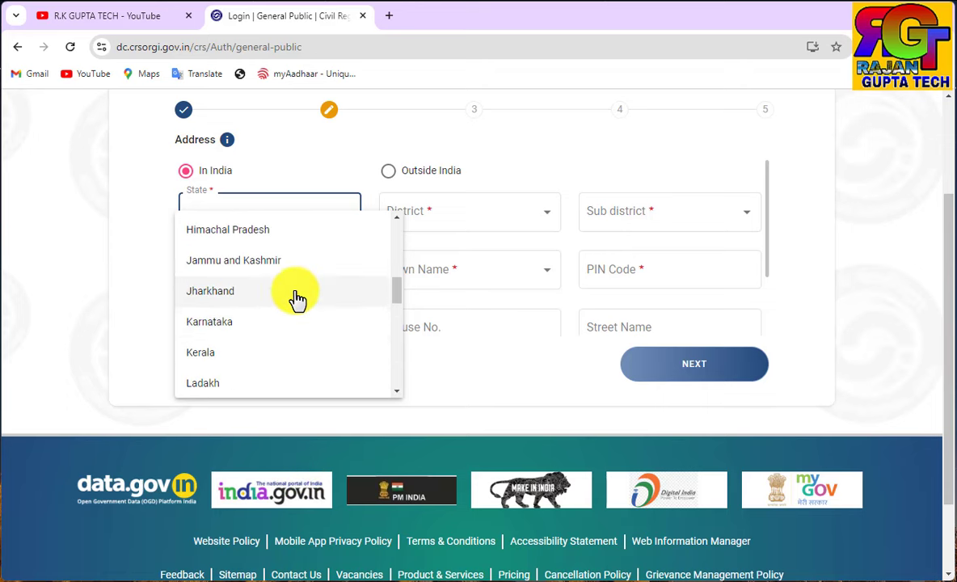
{"action": "scroll", "coordinate": [297, 299], "scroll_direction": "down", "scroll_amount": 1}
{"action": "scroll", "coordinate": [295, 299], "scroll_direction": "down", "scroll_amount": 3}
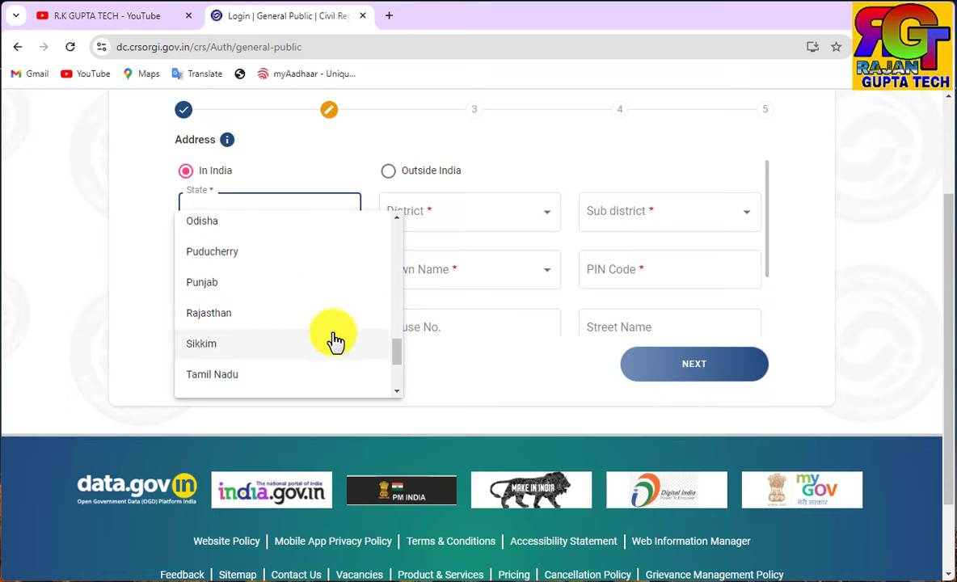
{"action": "scroll", "coordinate": [335, 344], "scroll_direction": "up", "scroll_amount": 1}
{"action": "scroll", "coordinate": [334, 347], "scroll_direction": "up", "scroll_amount": 2}
{"action": "scroll", "coordinate": [266, 309], "scroll_direction": "down", "scroll_amount": 5}
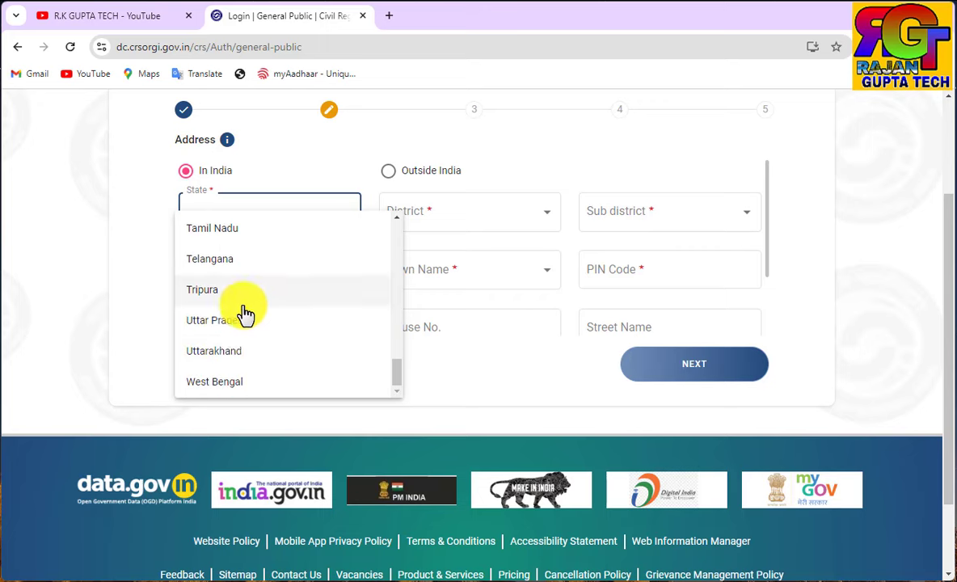
{"action": "left_click", "coordinate": [249, 350]}
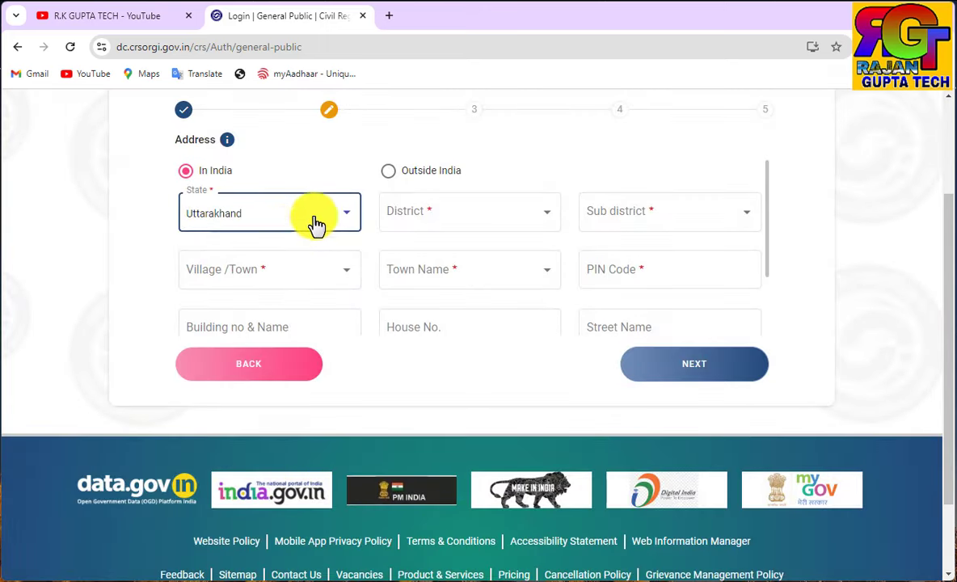
Set the address district to Dehradun and the sub district to Kalsi.
{"action": "left_click", "coordinate": [449, 217]}
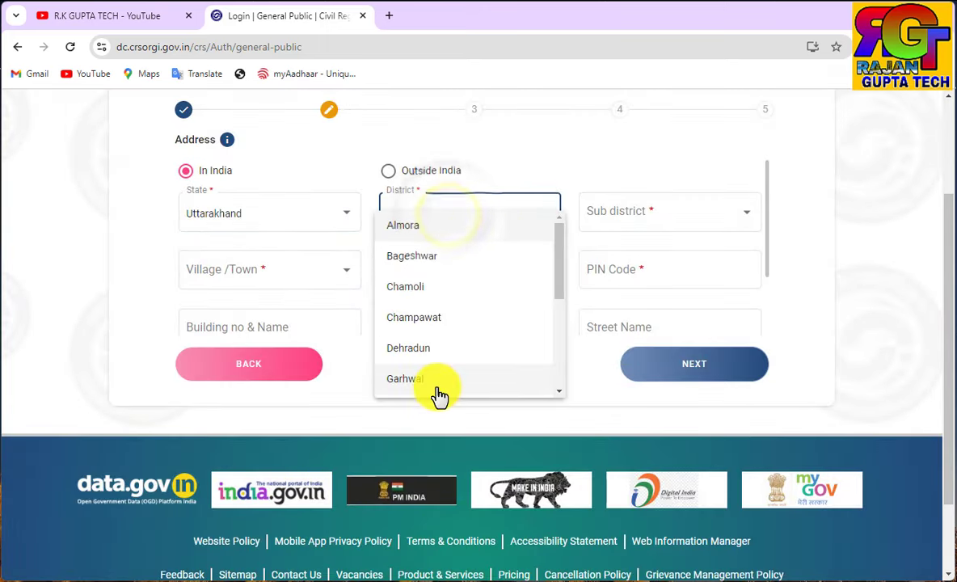
{"action": "left_click", "coordinate": [414, 362]}
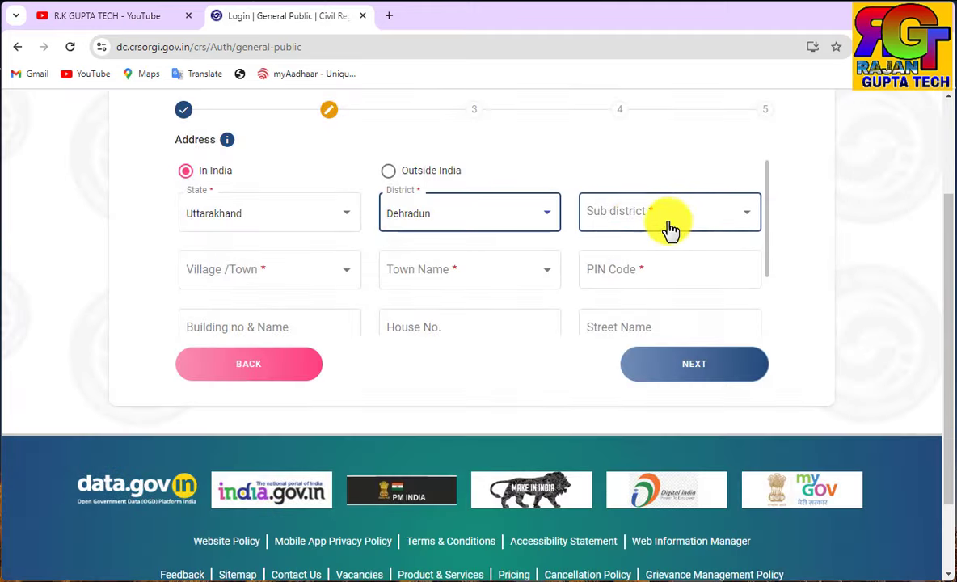
{"action": "left_click", "coordinate": [669, 220]}
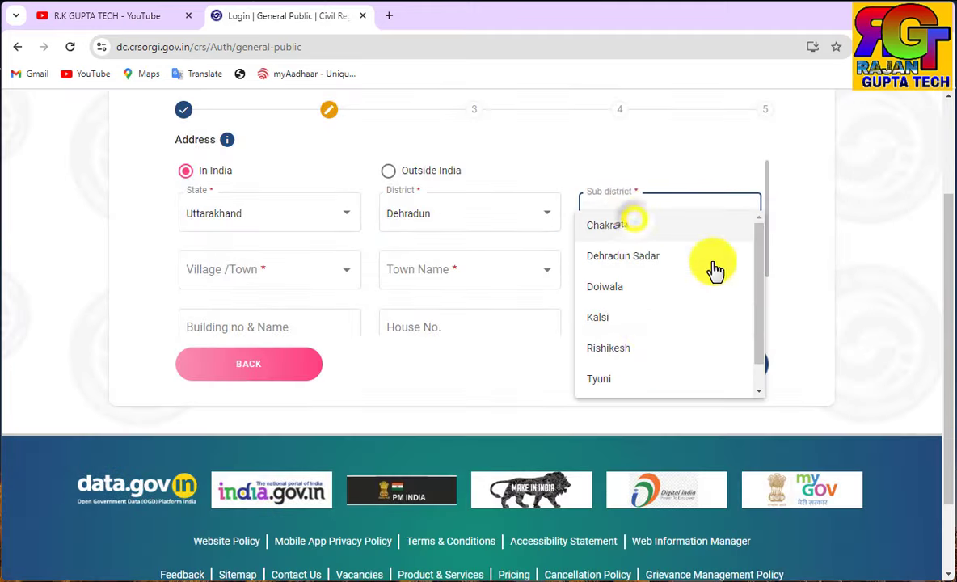
{"action": "left_click", "coordinate": [633, 321]}
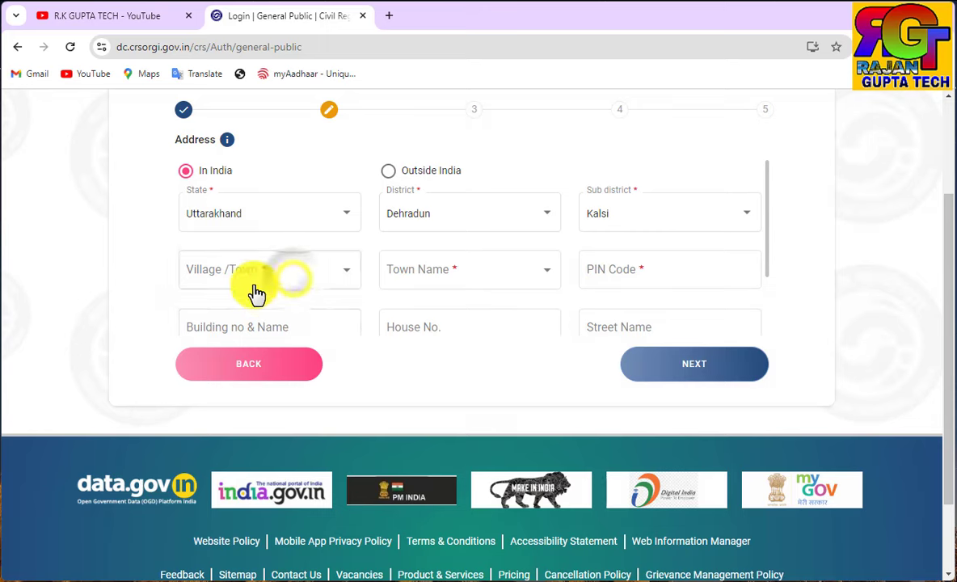
Set the Village/Town type of the address to Village.
{"action": "left_click", "coordinate": [238, 283]}
{"action": "left_click", "coordinate": [218, 315]}
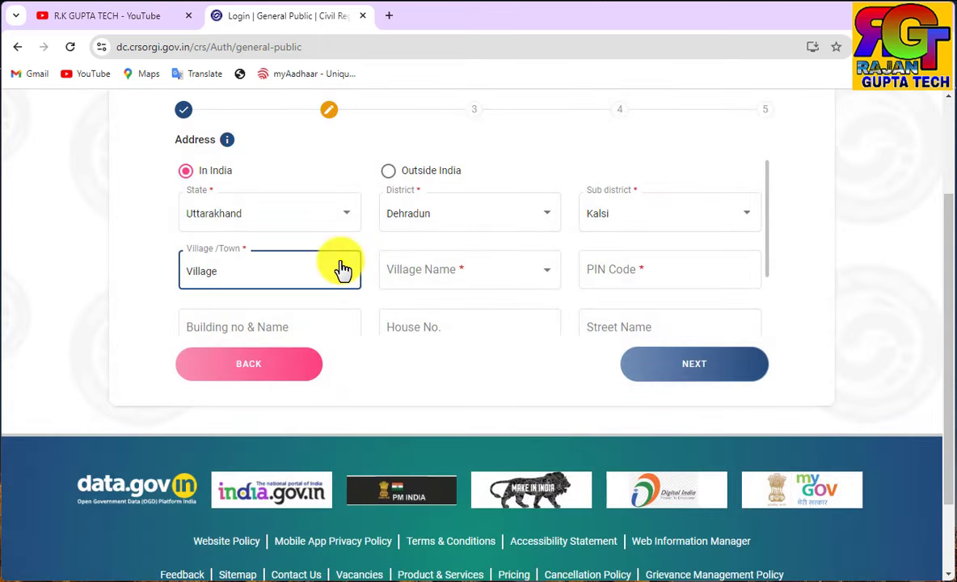
{"action": "left_click", "coordinate": [338, 266]}
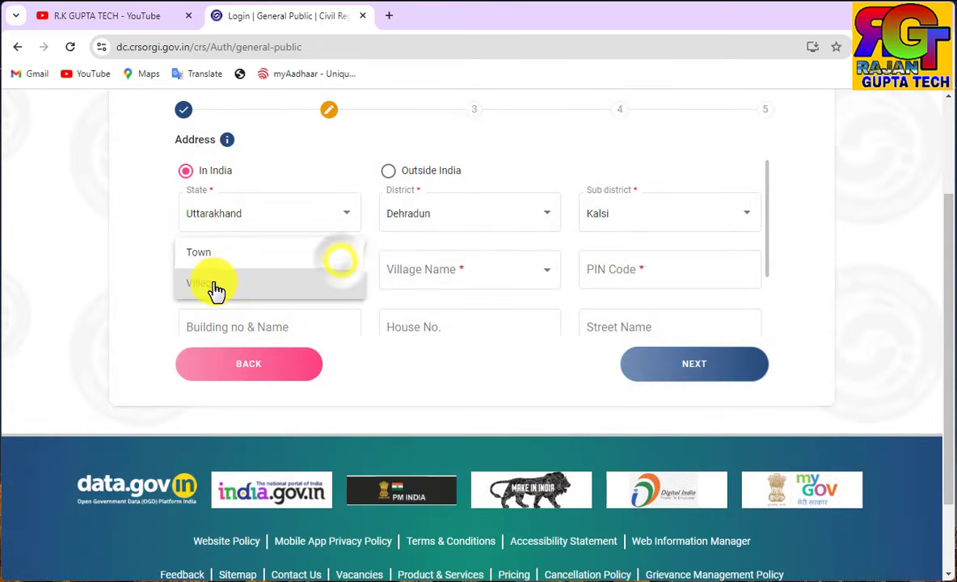
{"action": "left_click", "coordinate": [212, 285]}
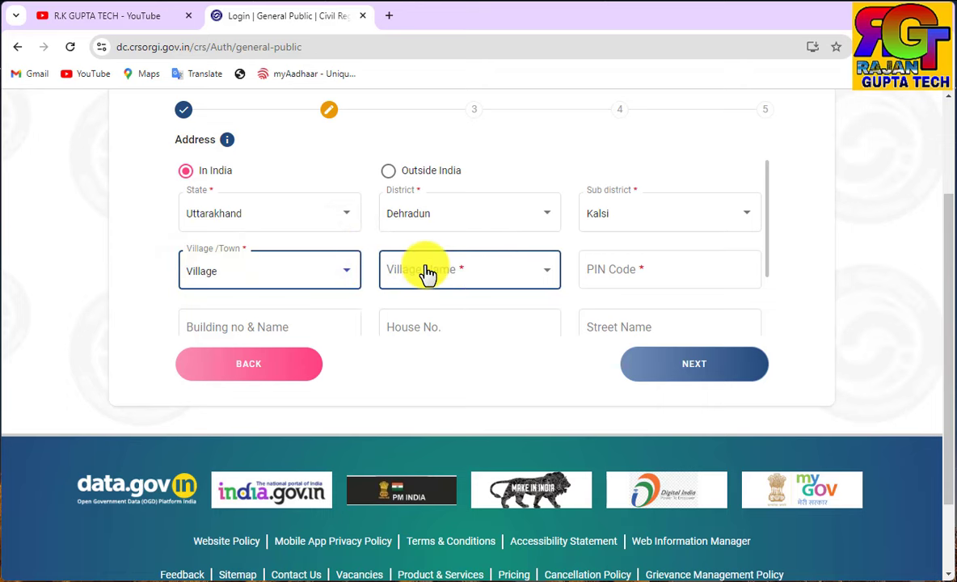
{"action": "scroll", "coordinate": [612, 265], "scroll_direction": "down", "scroll_amount": 2}
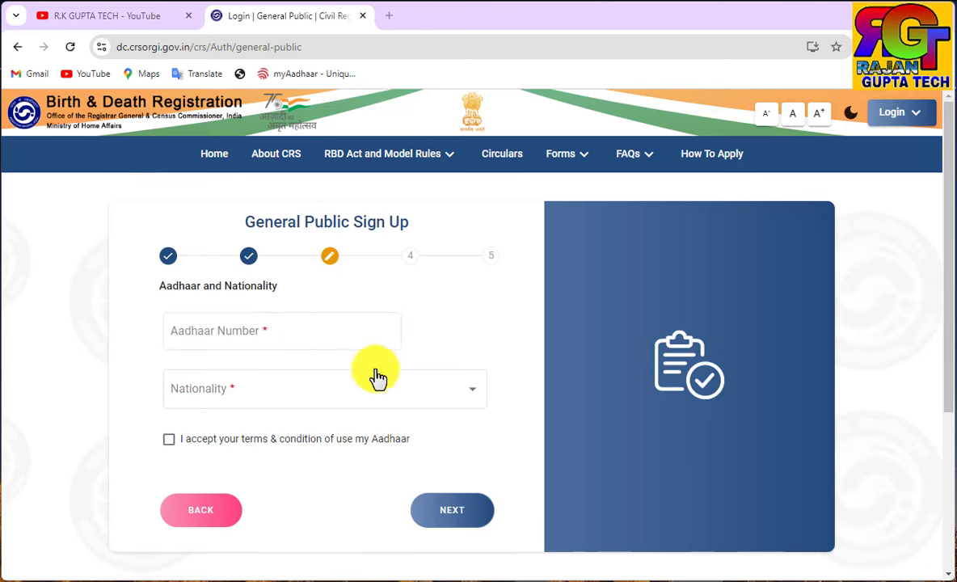
Set the nationality to Indian and accept the Aadhaar terms of use, proceeding to the mobile number verification.
{"action": "left_click", "coordinate": [313, 394]}
{"action": "left_click", "coordinate": [208, 403]}
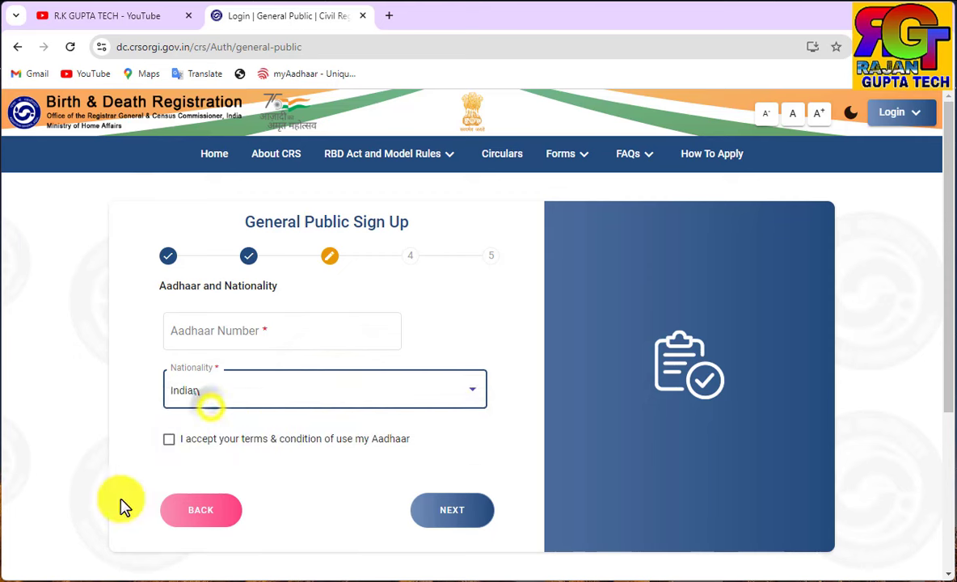
{"action": "left_click", "coordinate": [170, 439]}
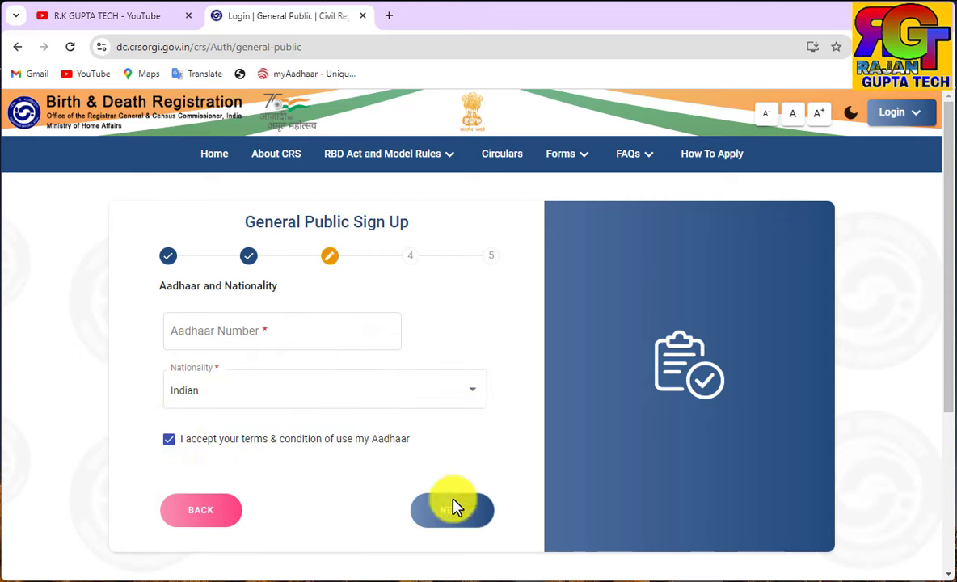
{"action": "left_click", "coordinate": [483, 511]}
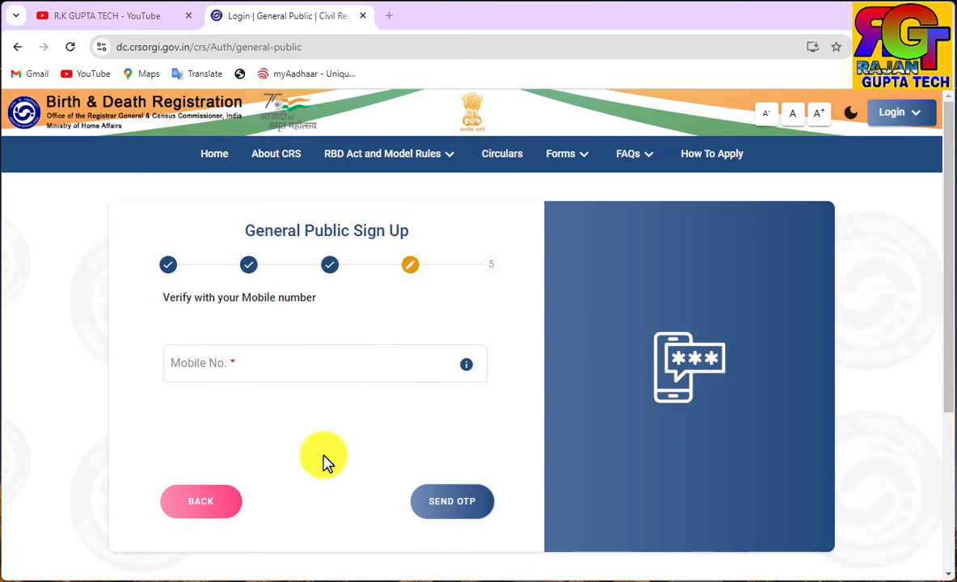
{"action": "left_click", "coordinate": [203, 360]}
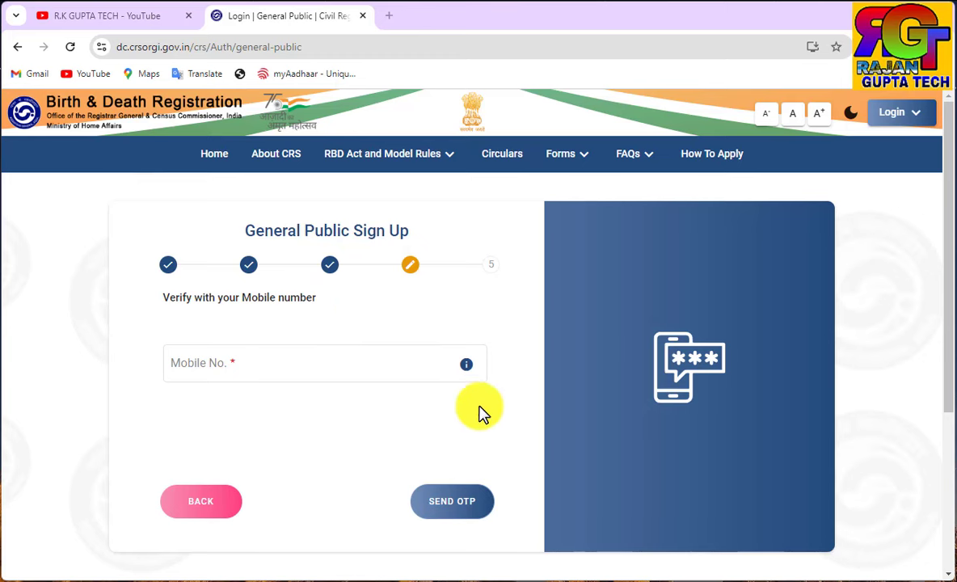
{"action": "left_click", "coordinate": [899, 117]}
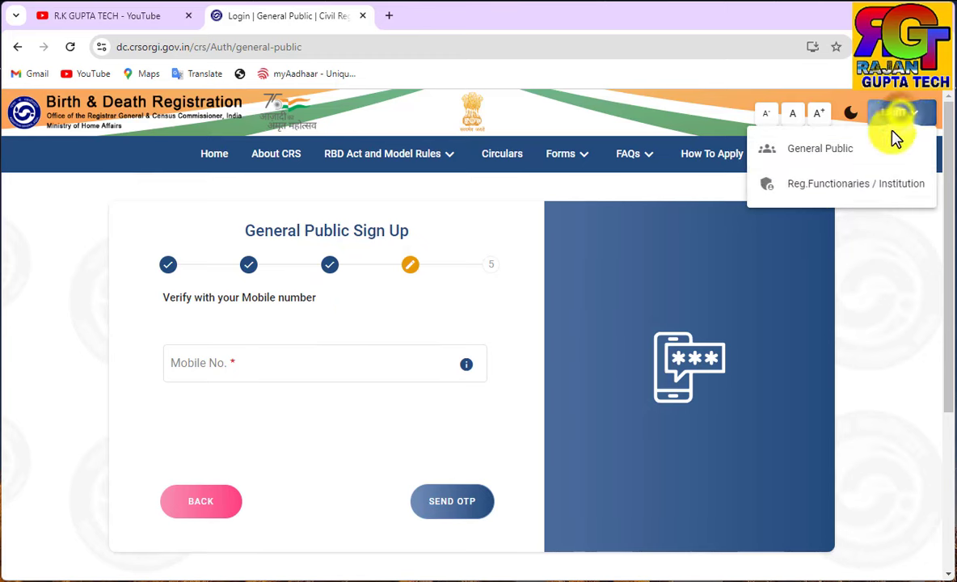
{"action": "left_click", "coordinate": [792, 153]}
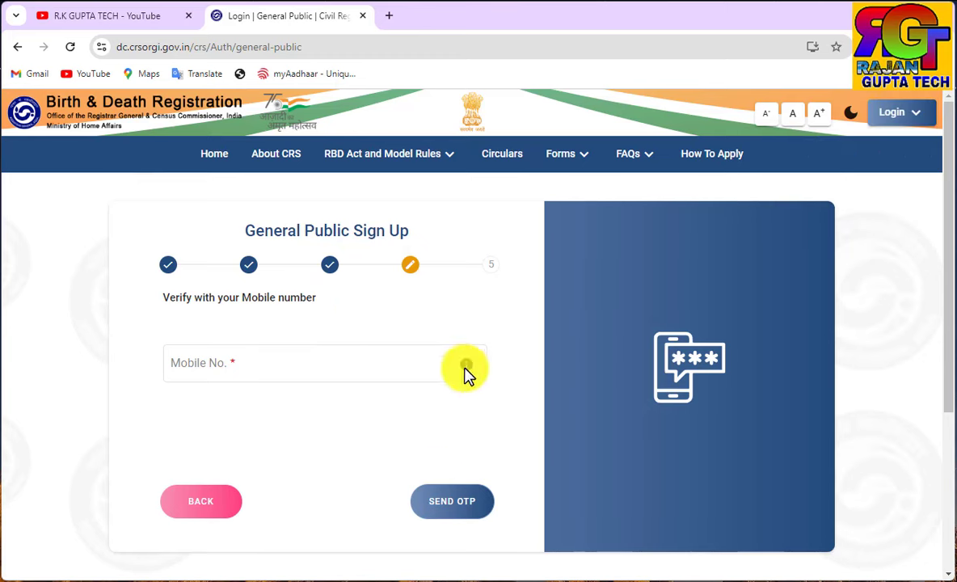
{"action": "left_click", "coordinate": [894, 114]}
{"action": "left_click", "coordinate": [883, 168]}
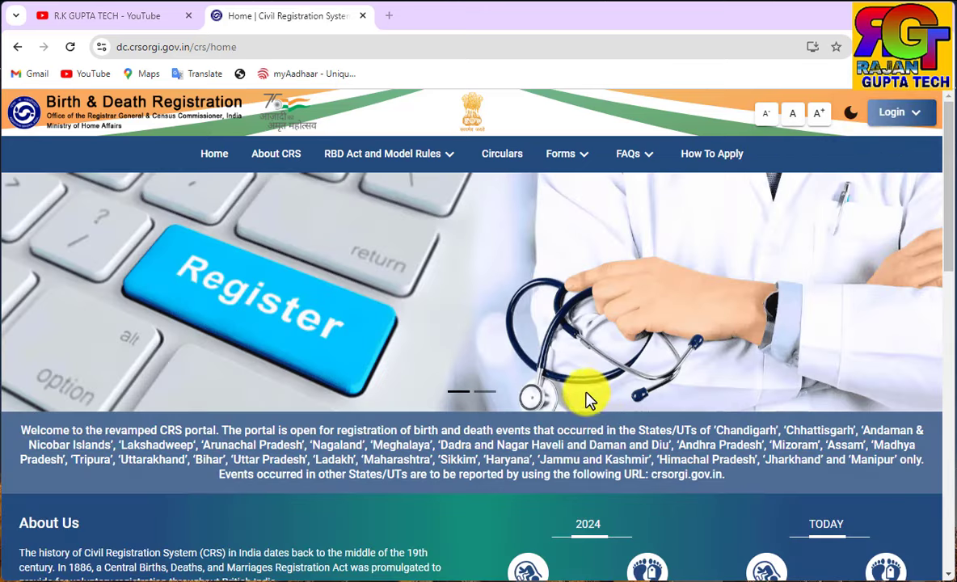
Log in as General Public with the registered mobile number, the captcha result and the OTP sent to the phone.
{"action": "left_click", "coordinate": [909, 117]}
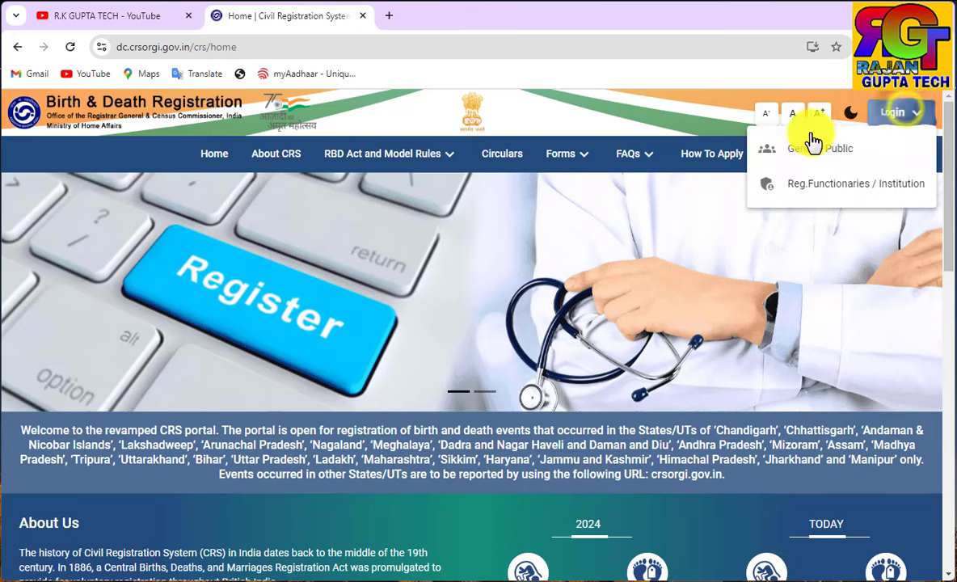
{"action": "left_click", "coordinate": [806, 157]}
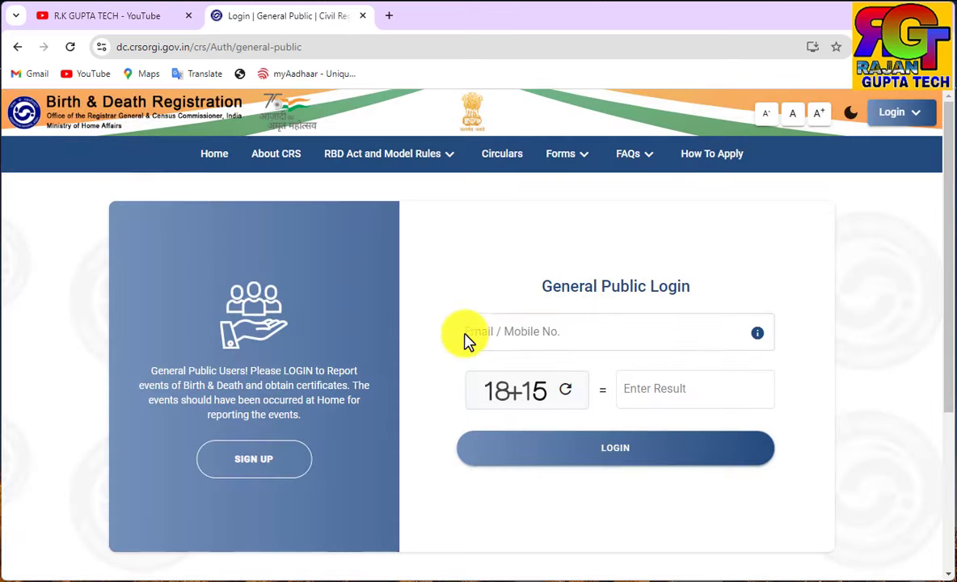
{"action": "left_click", "coordinate": [549, 332]}
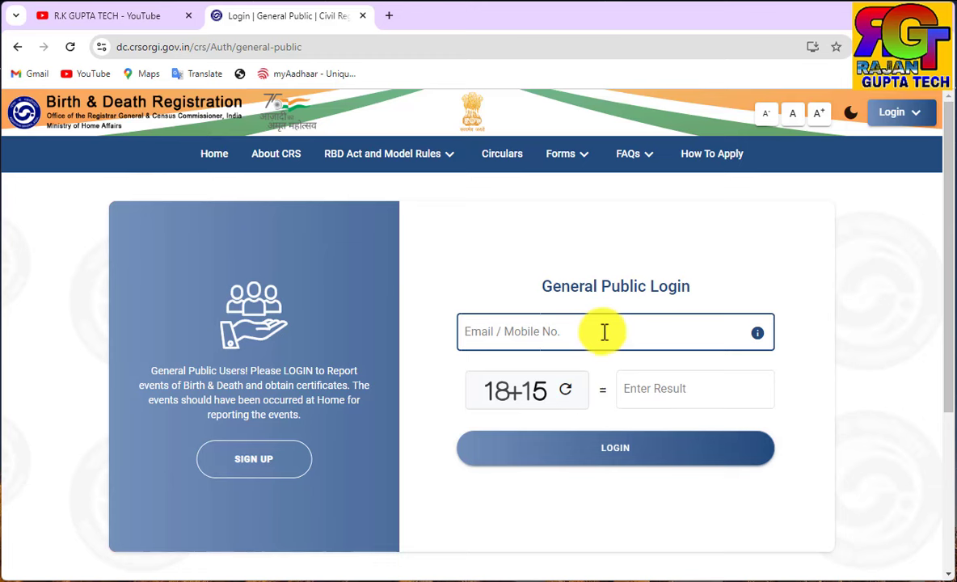
{"action": "left_click", "coordinate": [514, 400]}
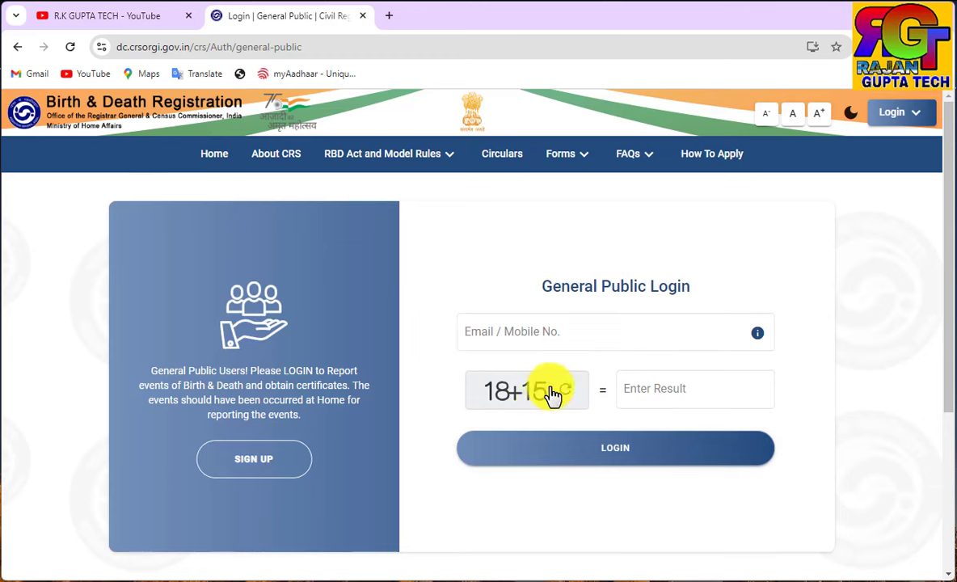
{"action": "left_click", "coordinate": [646, 380]}
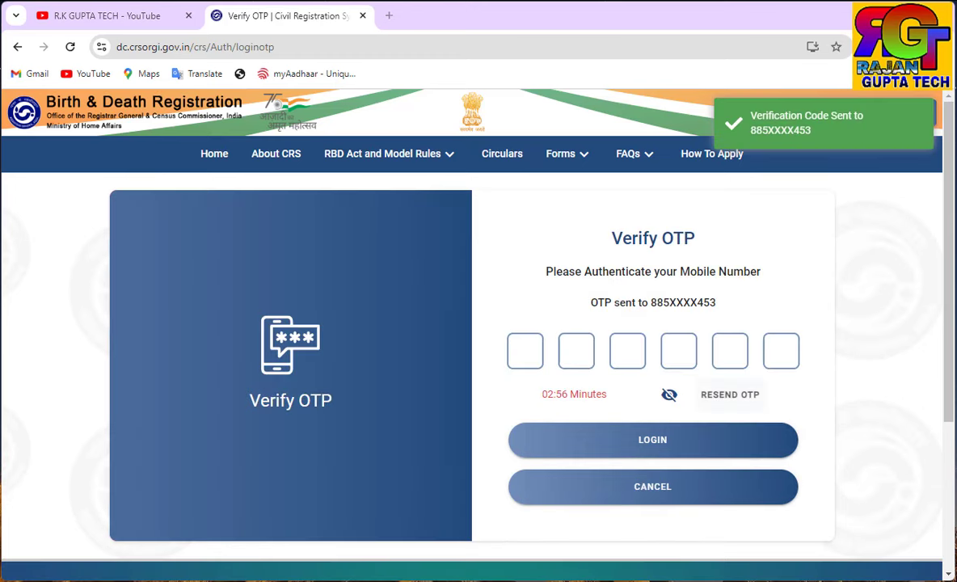
{"action": "left_click", "coordinate": [530, 353]}
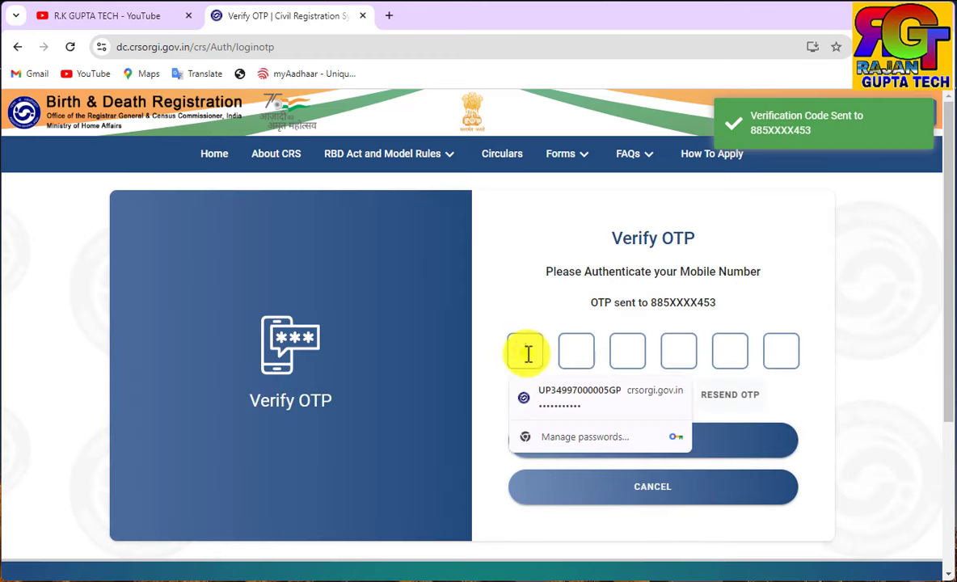
{"action": "left_click", "coordinate": [473, 317]}
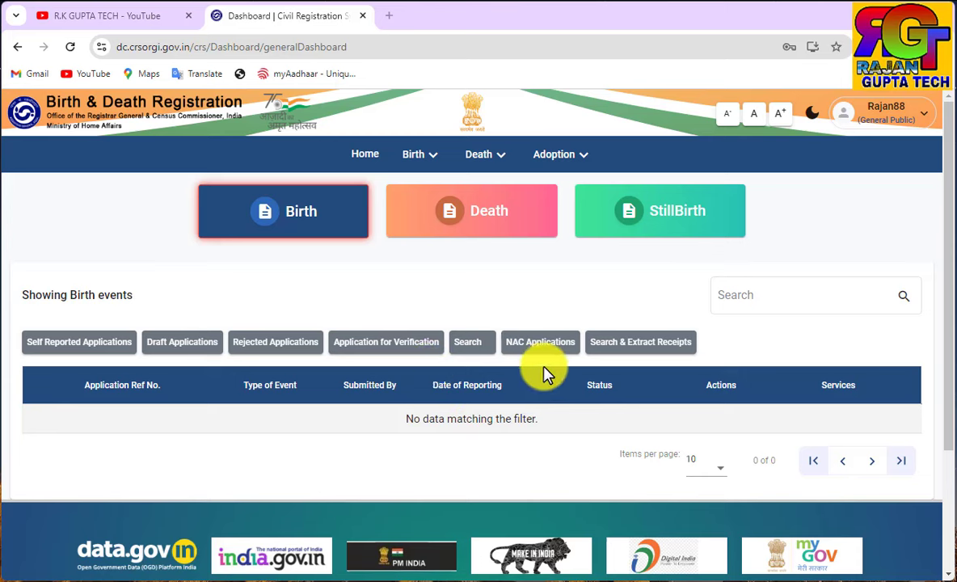
Open the Report Birth form and set the state where the birth occurred to Uttar Pradesh.
{"action": "left_click", "coordinate": [431, 158]}
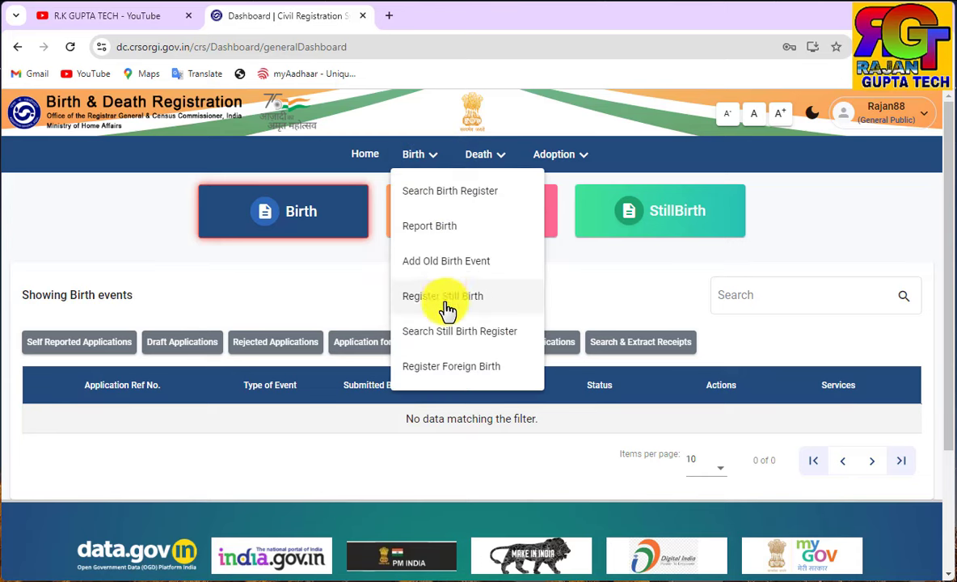
{"action": "left_click", "coordinate": [431, 228]}
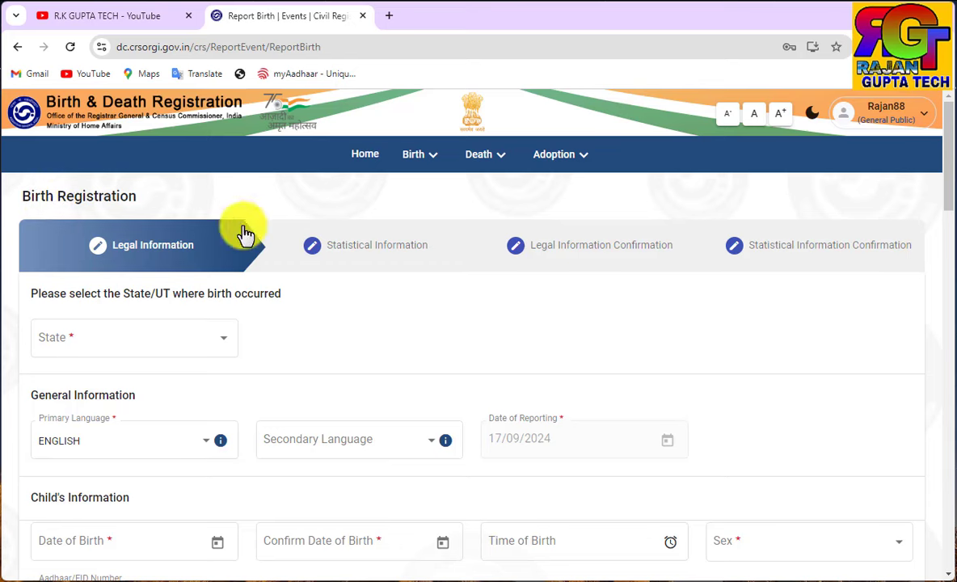
{"action": "scroll", "coordinate": [686, 404], "scroll_direction": "down", "scroll_amount": 2}
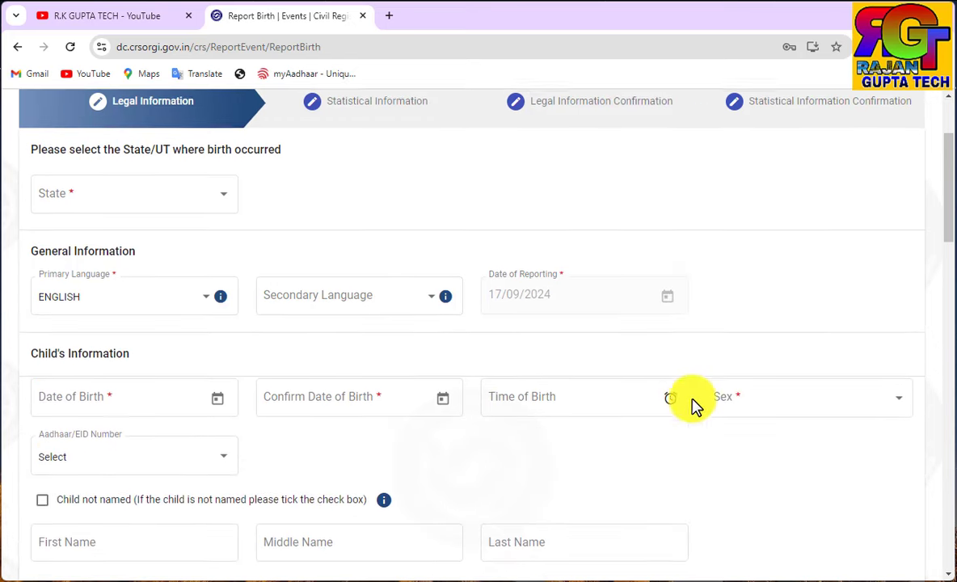
{"action": "left_click", "coordinate": [224, 200]}
{"action": "scroll", "coordinate": [161, 272], "scroll_direction": "down", "scroll_amount": 7}
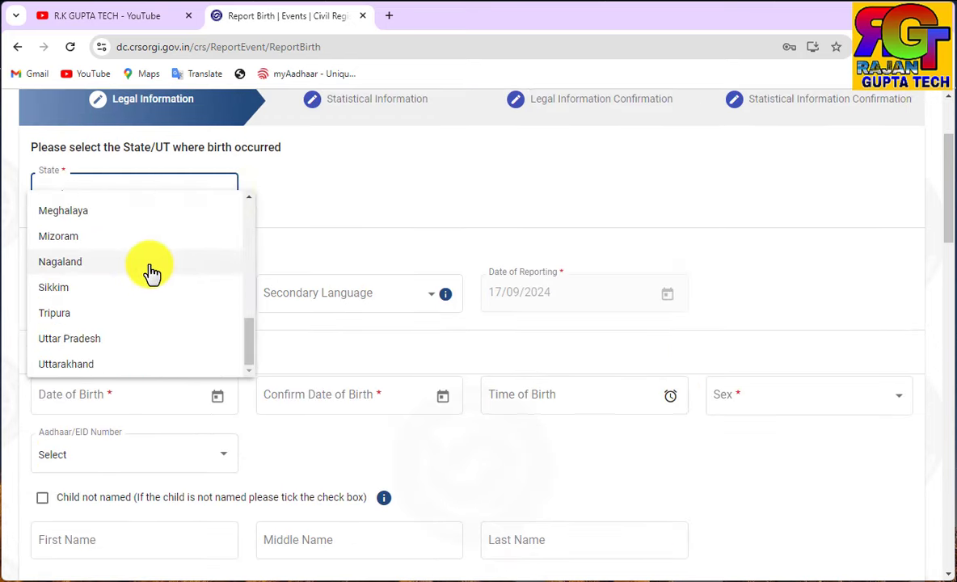
{"action": "left_click", "coordinate": [57, 340]}
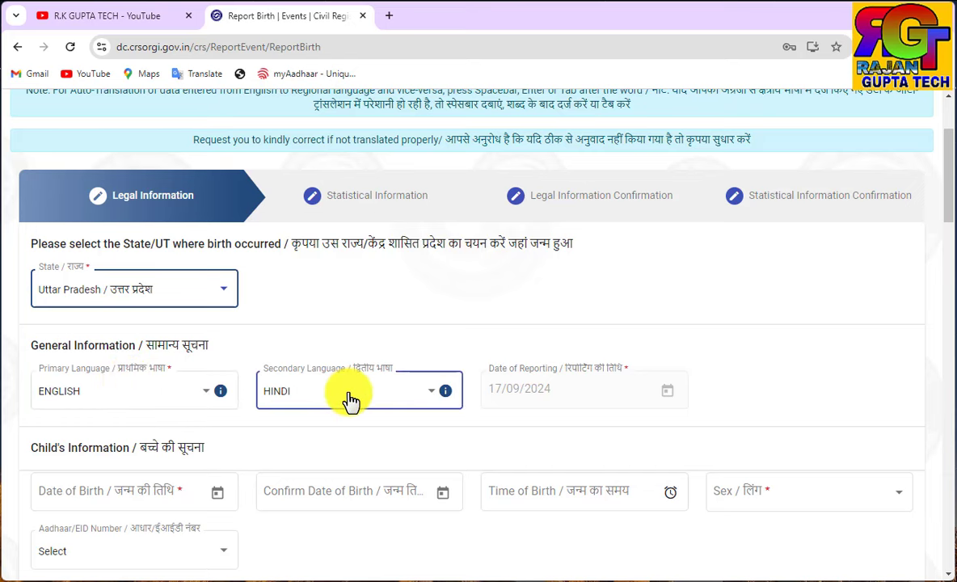
Pick the child's date of birth in the Child's Information section.
{"action": "scroll", "coordinate": [427, 408], "scroll_direction": "down", "scroll_amount": 3}
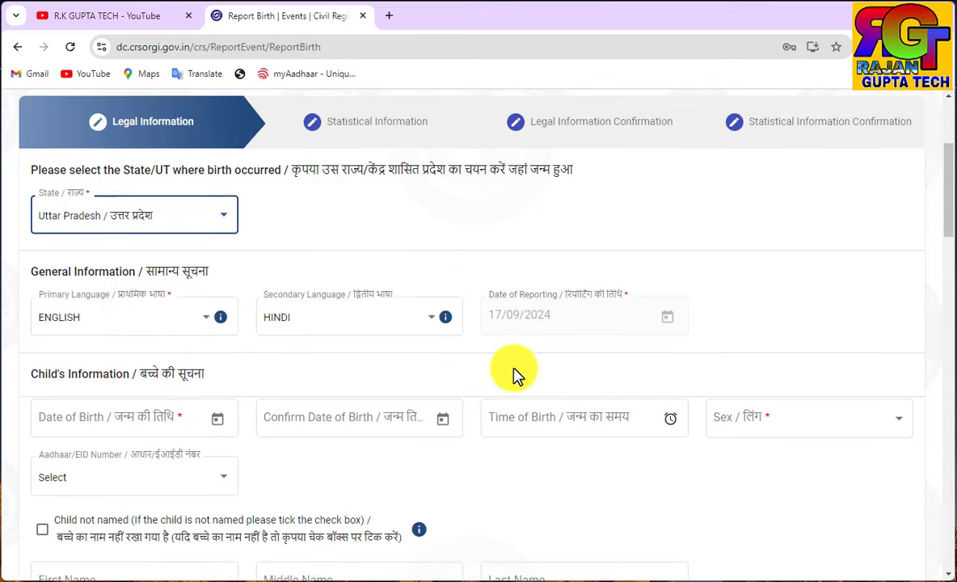
{"action": "left_click", "coordinate": [82, 284]}
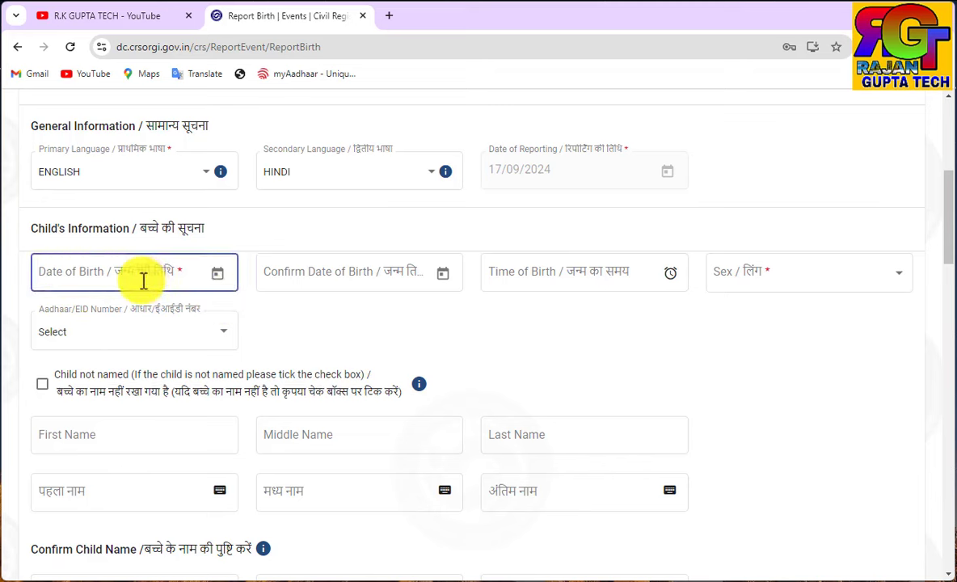
{"action": "left_click", "coordinate": [219, 275]}
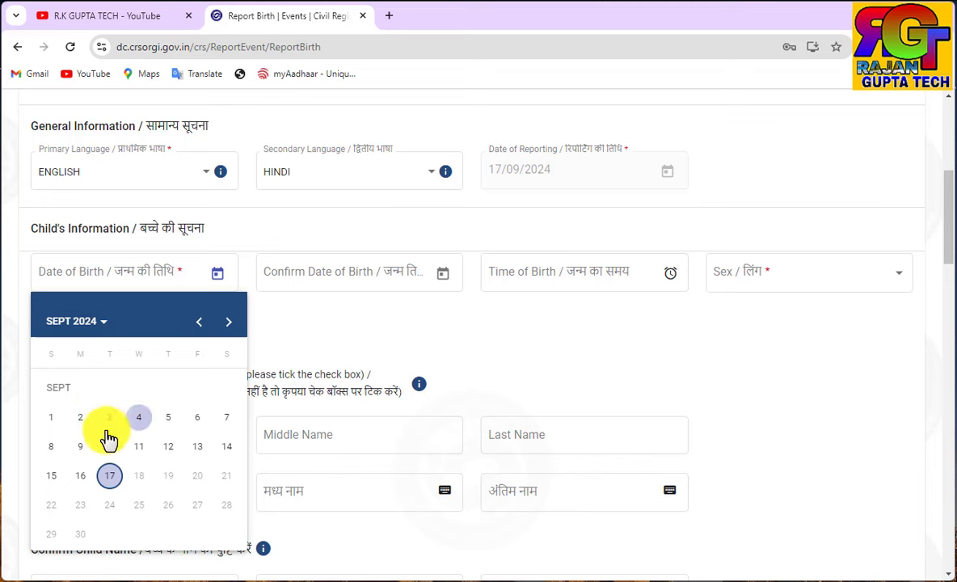
{"action": "left_click", "coordinate": [58, 418]}
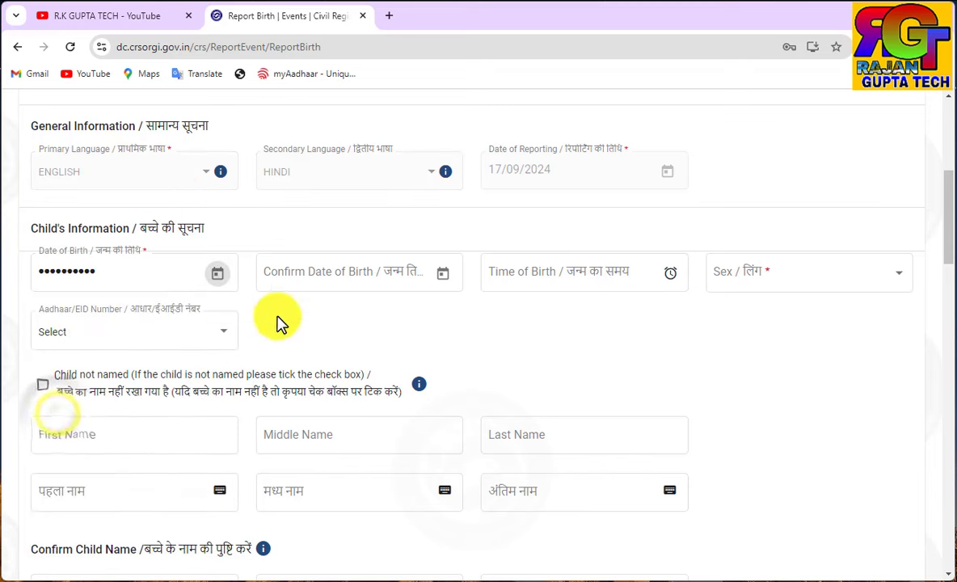
Enter the same date of birth as confirmation, after checking the date already chosen for the child.
{"action": "left_click", "coordinate": [300, 276]}
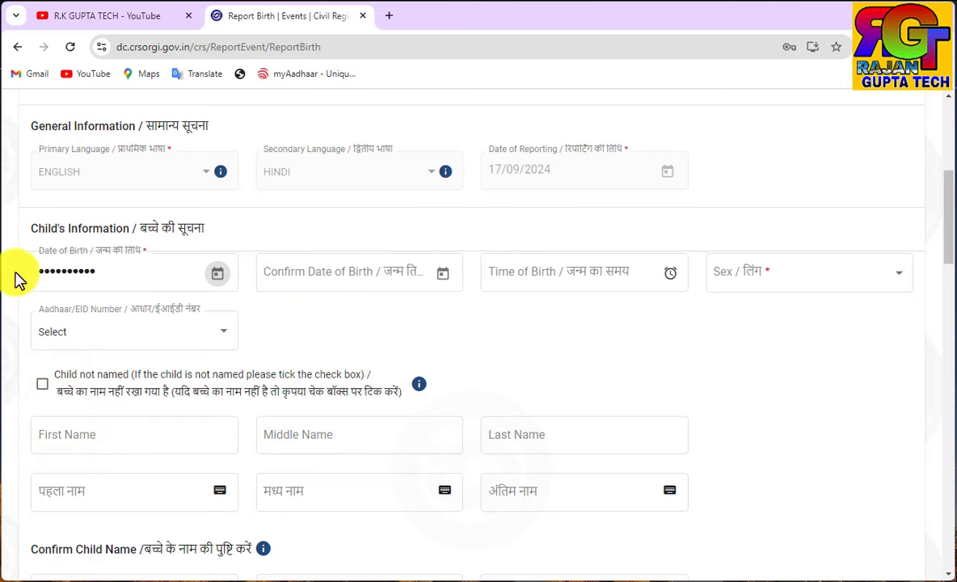
{"action": "left_click", "coordinate": [217, 277]}
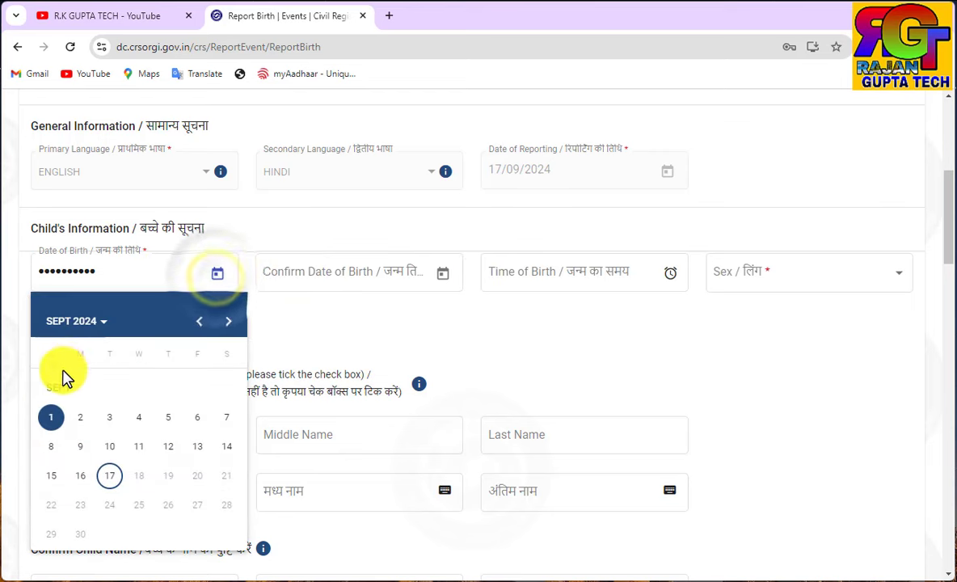
{"action": "left_click", "coordinate": [411, 274]}
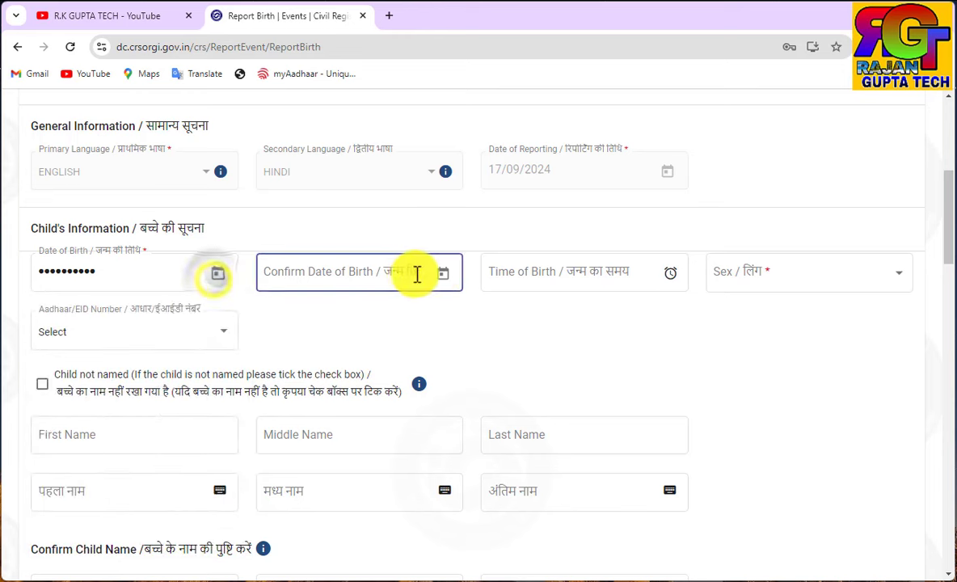
{"action": "left_click", "coordinate": [442, 274]}
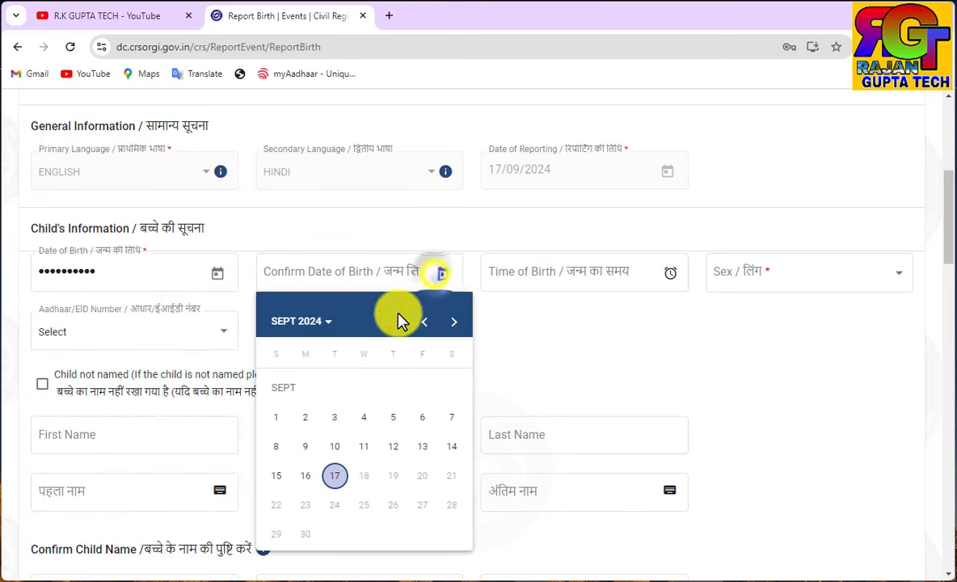
{"action": "left_click", "coordinate": [277, 416]}
Set the child's time of birth to 11:00 AM and the sex to Male.
{"action": "left_click", "coordinate": [547, 272]}
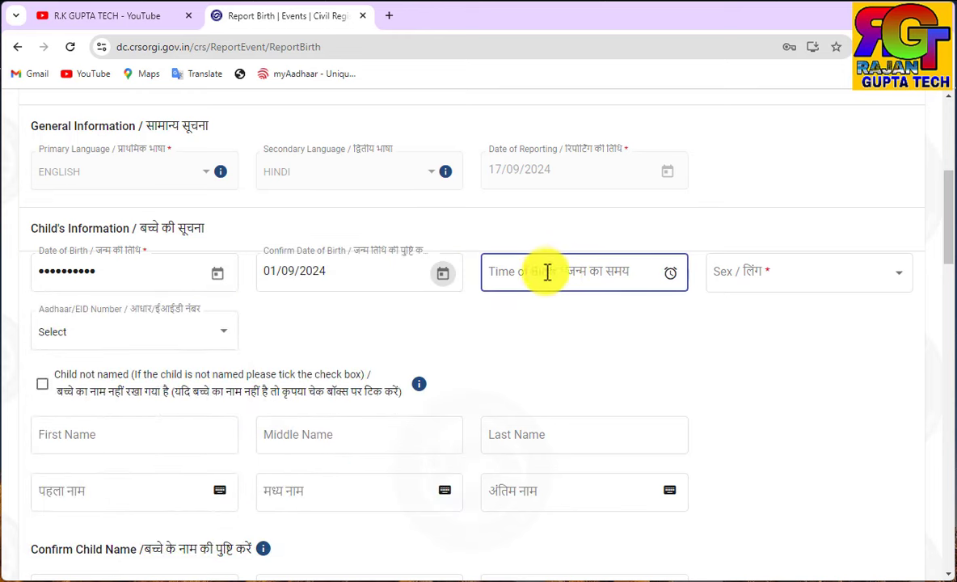
{"action": "left_click", "coordinate": [626, 271]}
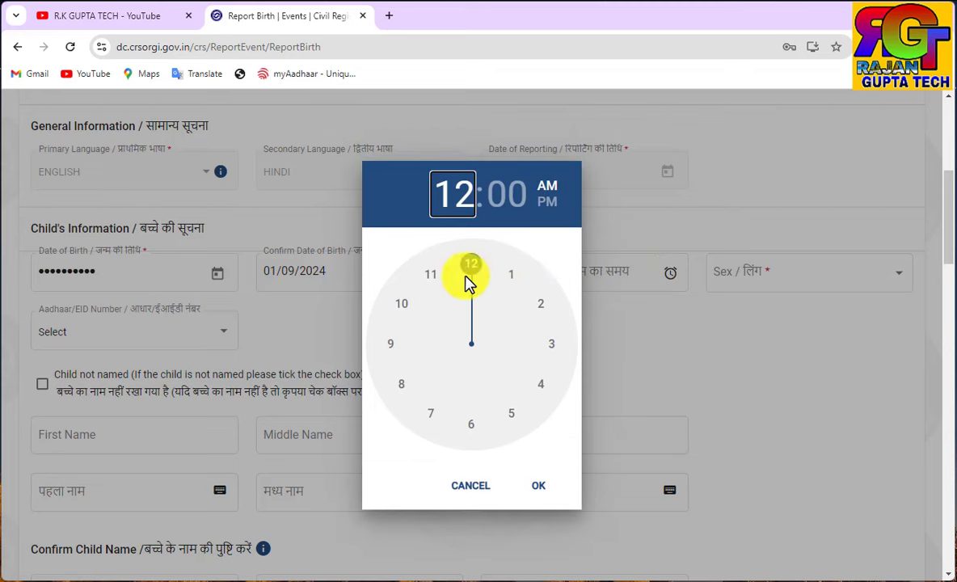
{"action": "left_click", "coordinate": [434, 273]}
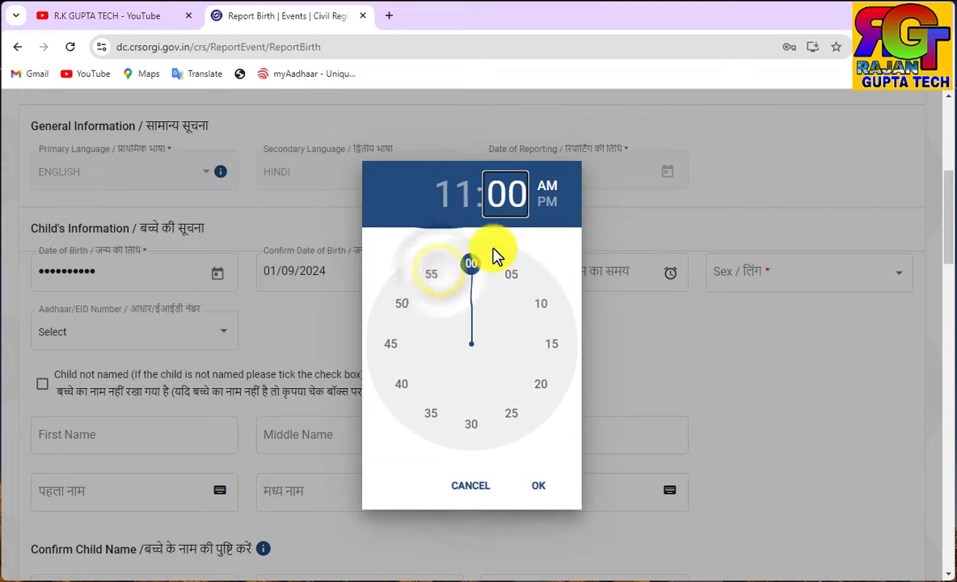
{"action": "left_click", "coordinate": [544, 204]}
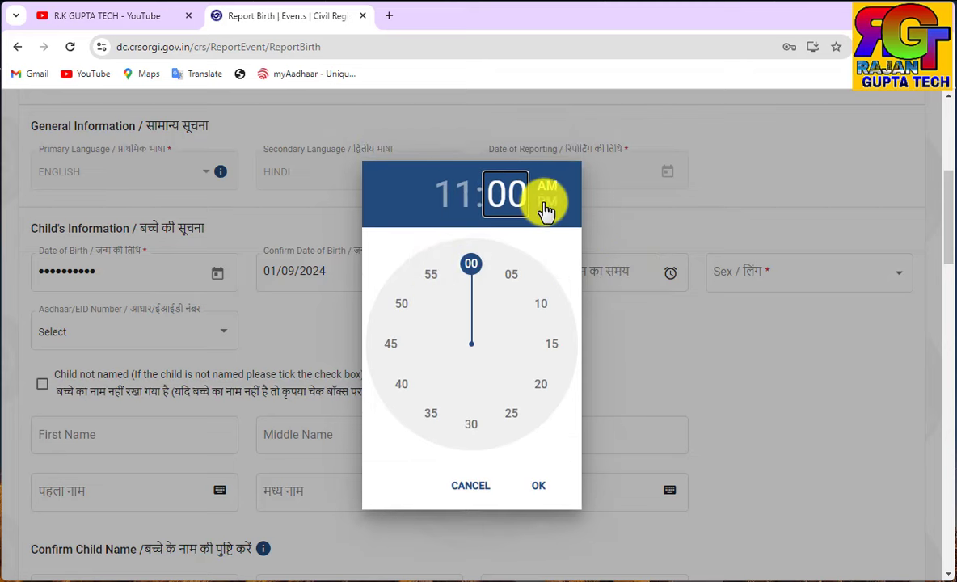
{"action": "left_click", "coordinate": [540, 486]}
{"action": "left_click", "coordinate": [750, 281]}
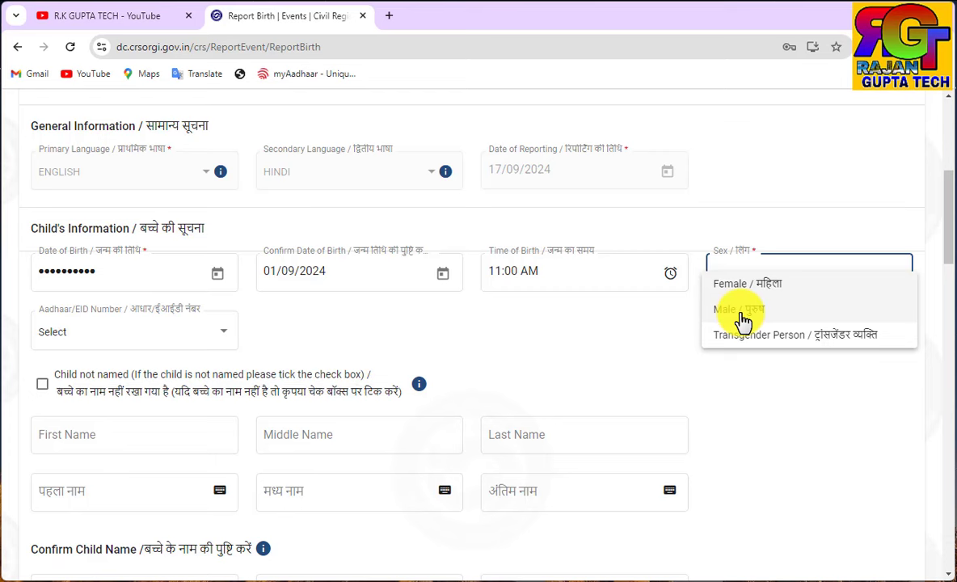
{"action": "left_click", "coordinate": [742, 312]}
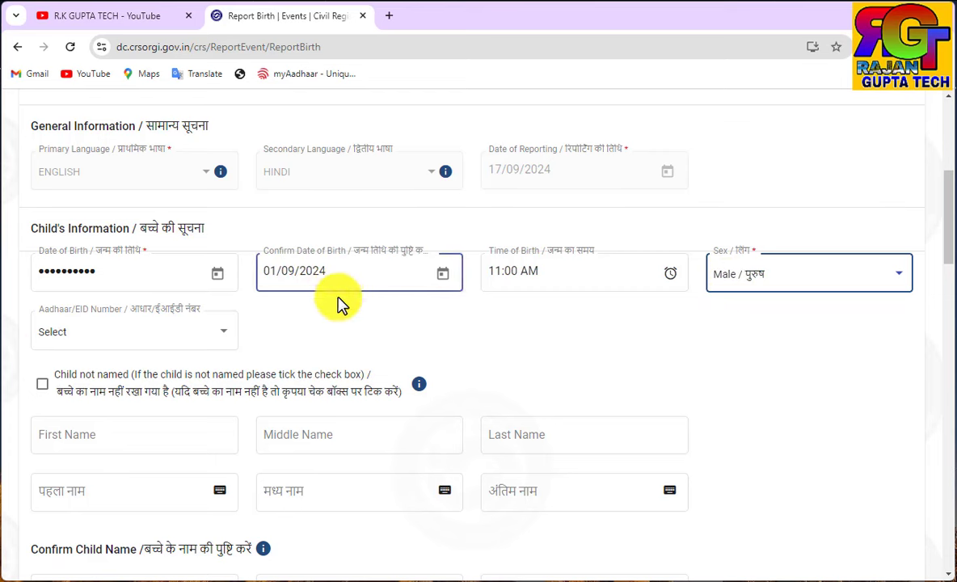
{"action": "left_click", "coordinate": [224, 340]}
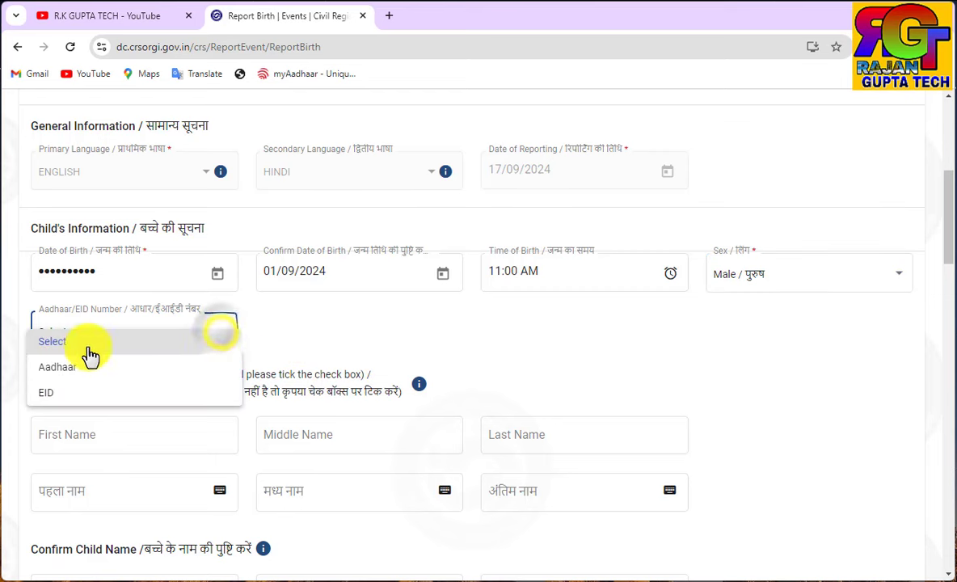
{"action": "left_click", "coordinate": [372, 336]}
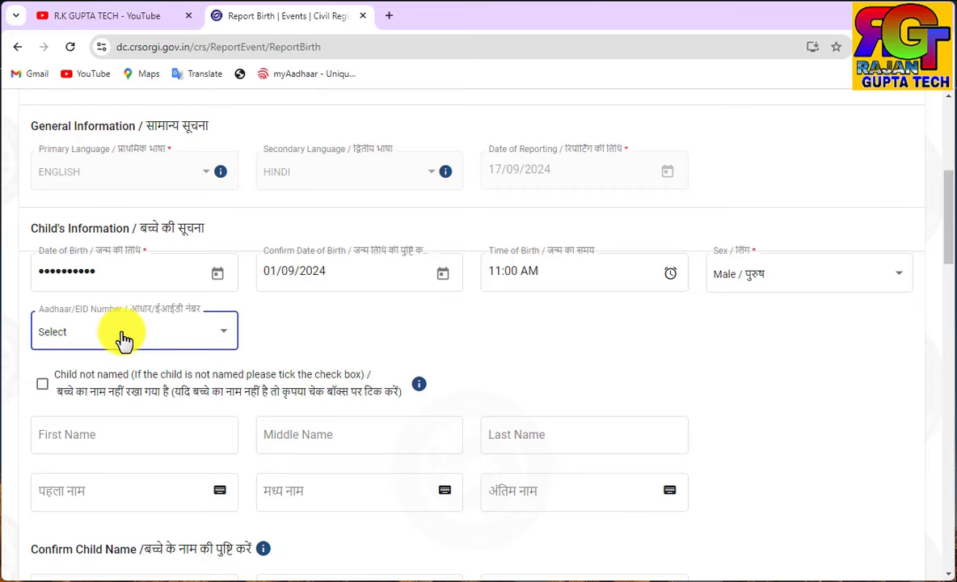
Enter the child's first name in English in the Child's Information section.
{"action": "scroll", "coordinate": [274, 344], "scroll_direction": "down", "scroll_amount": 2}
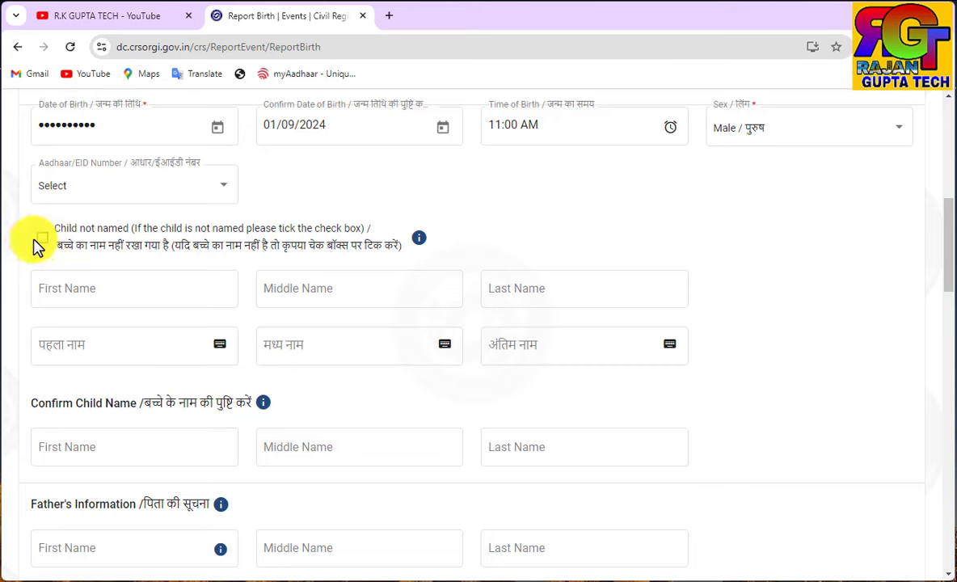
{"action": "left_click", "coordinate": [81, 289]}
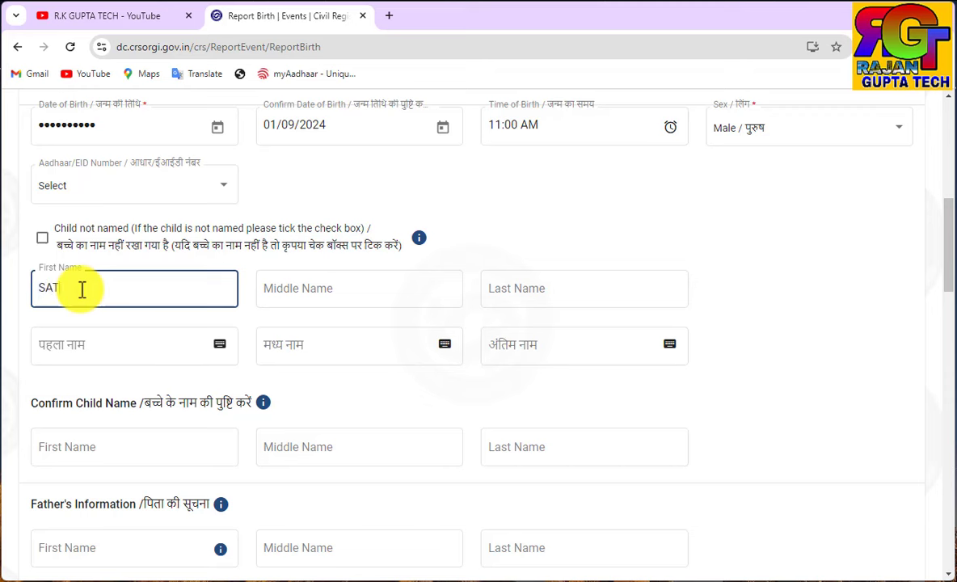
{"action": "type", "text": "SATYAM"}
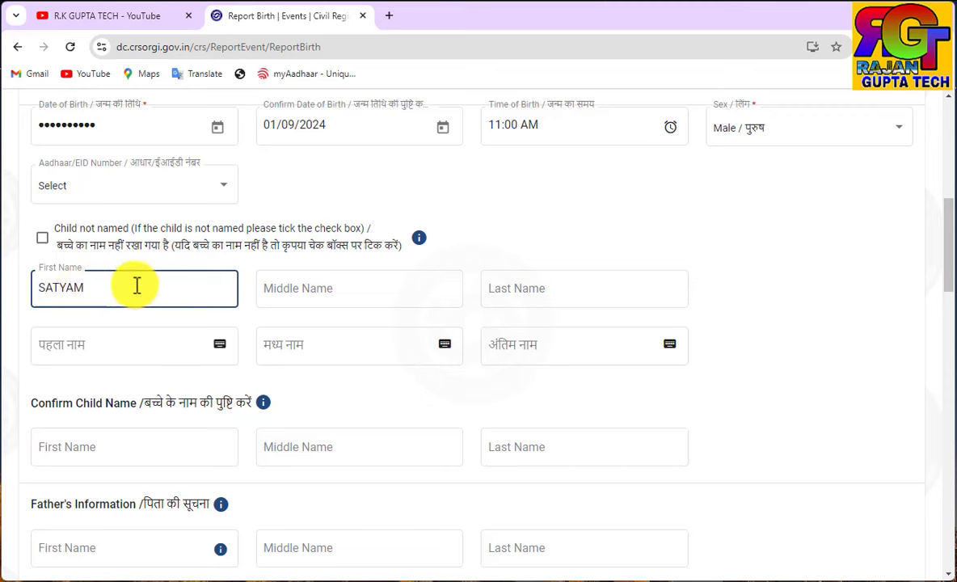
Fill in the Hindi version of the child's first name from the English entry and check both name fields.
{"action": "left_click", "coordinate": [175, 326]}
{"action": "left_click", "coordinate": [60, 285]}
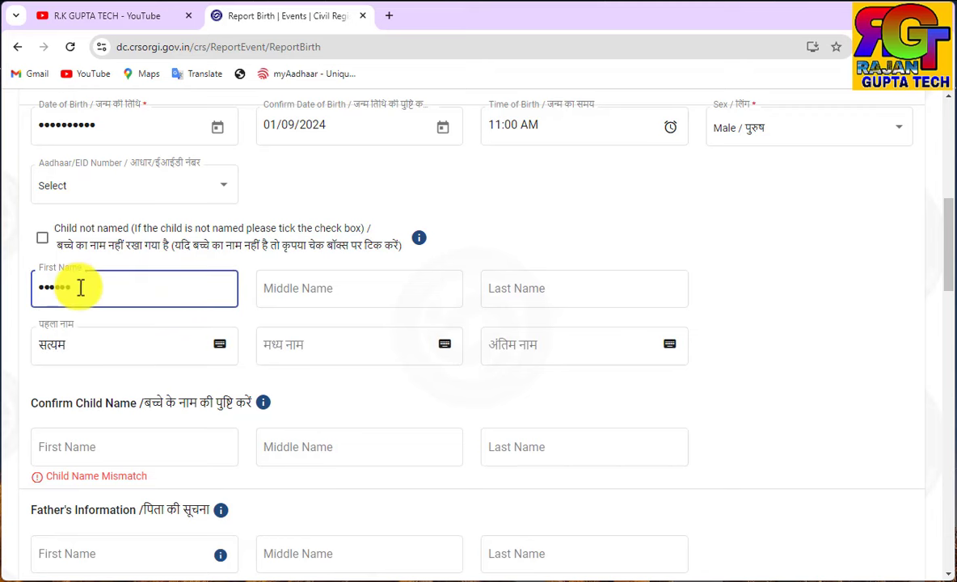
{"action": "left_click", "coordinate": [93, 344]}
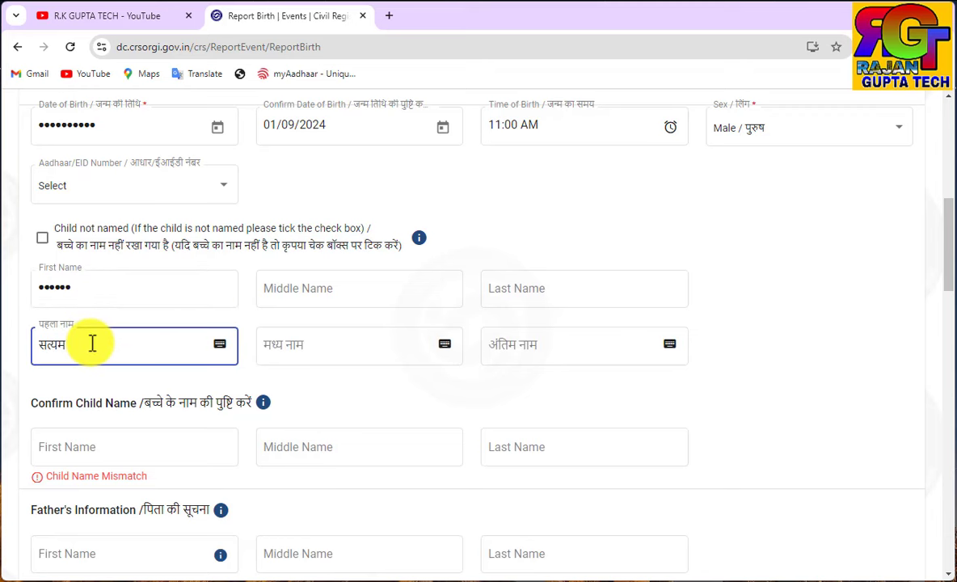
{"action": "left_click", "coordinate": [451, 318]}
Enter the child's first name again in the Confirm Child Name section.
{"action": "scroll", "coordinate": [453, 318], "scroll_direction": "down", "scroll_amount": 2}
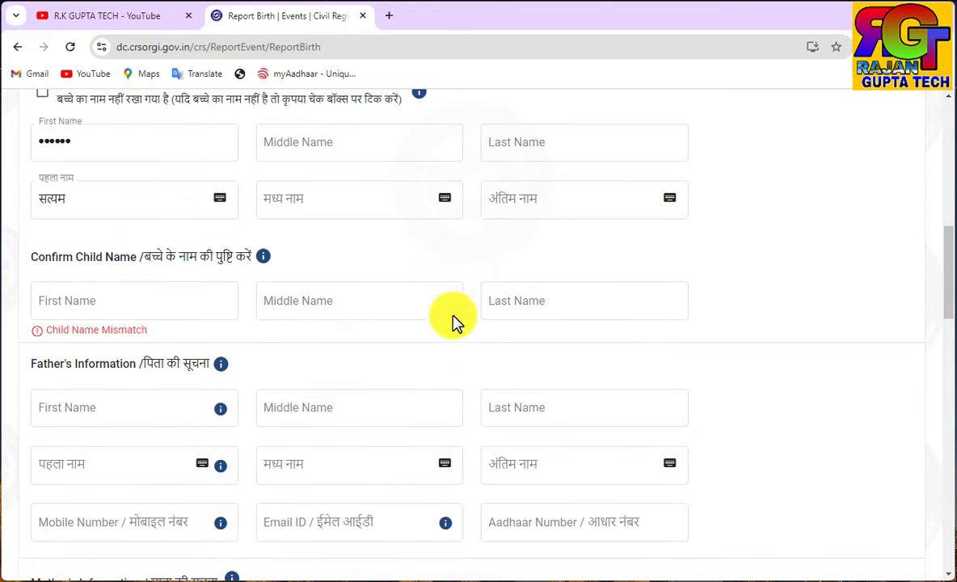
{"action": "left_click", "coordinate": [71, 303]}
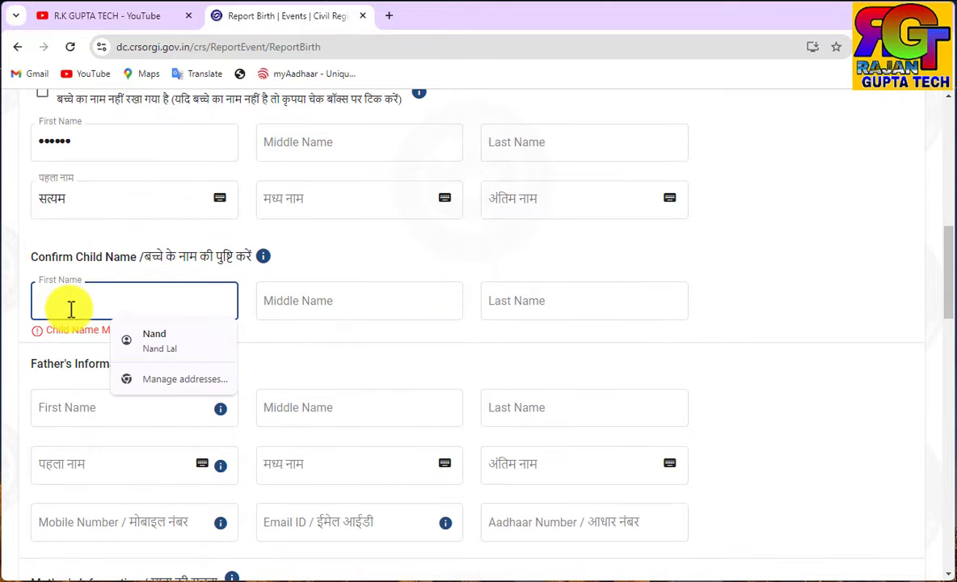
{"action": "type", "text": "S"}
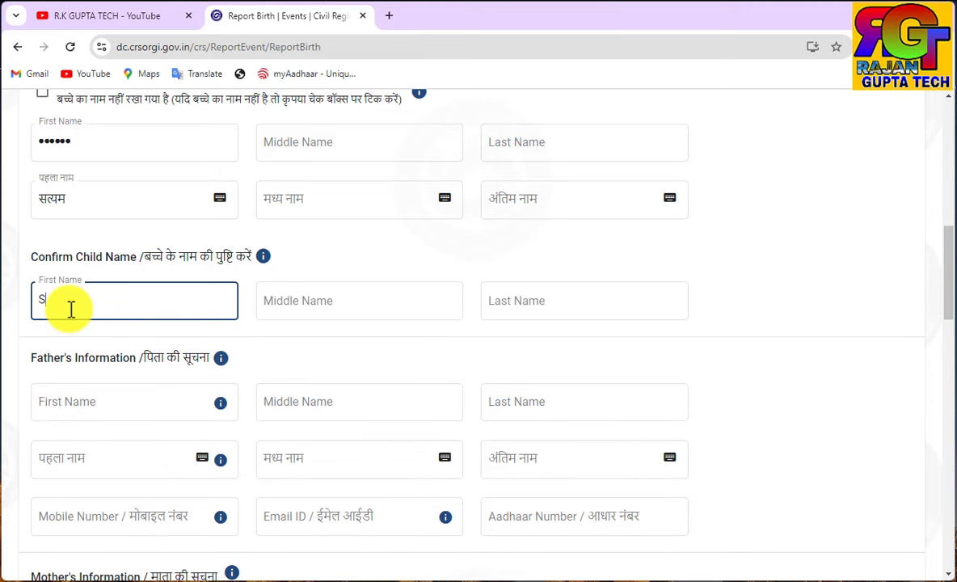
{"action": "type", "text": "ATYAM"}
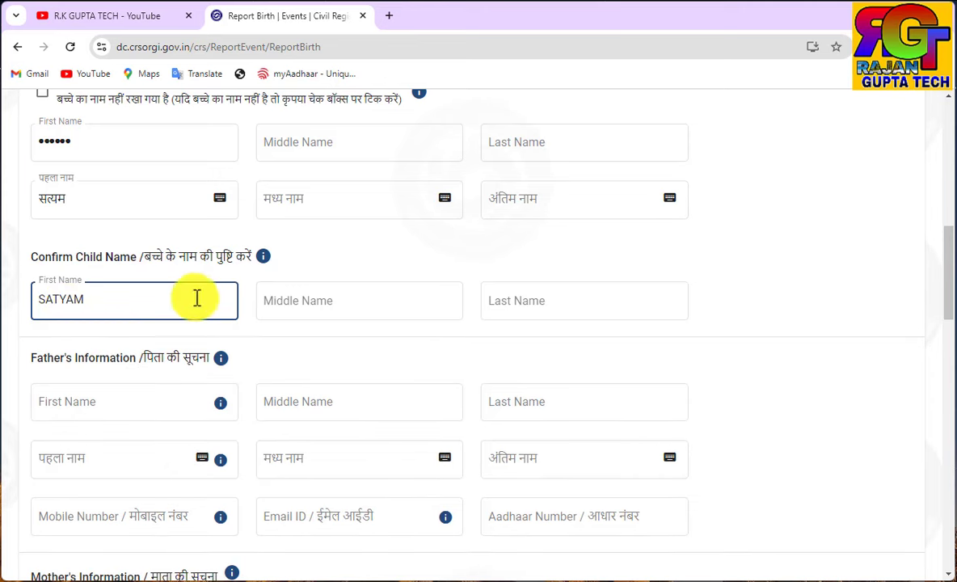
{"action": "left_click", "coordinate": [275, 316]}
Enter the father's first name in English and Hindi in the Father's Information section.
{"action": "scroll", "coordinate": [350, 331], "scroll_direction": "down", "scroll_amount": 3}
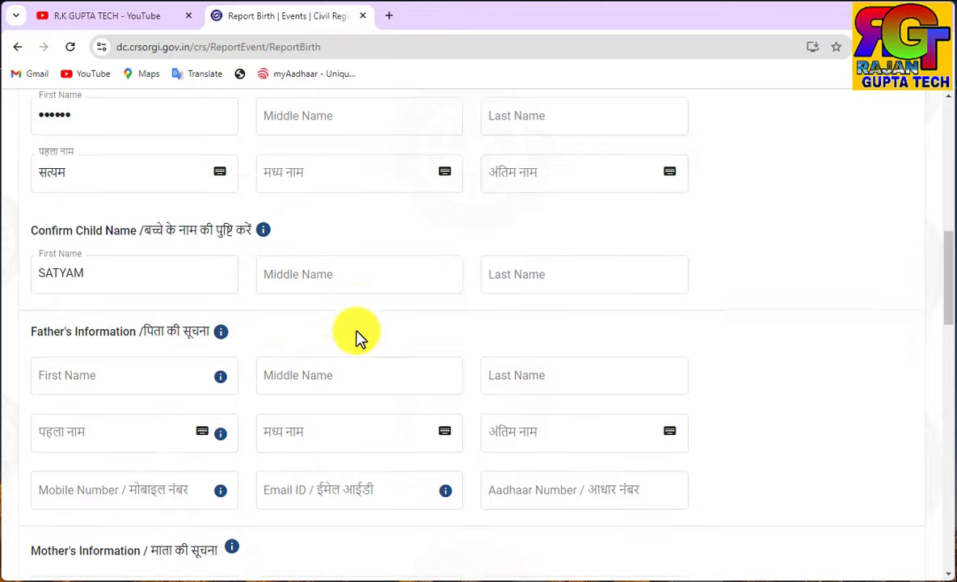
{"action": "left_click", "coordinate": [85, 250]}
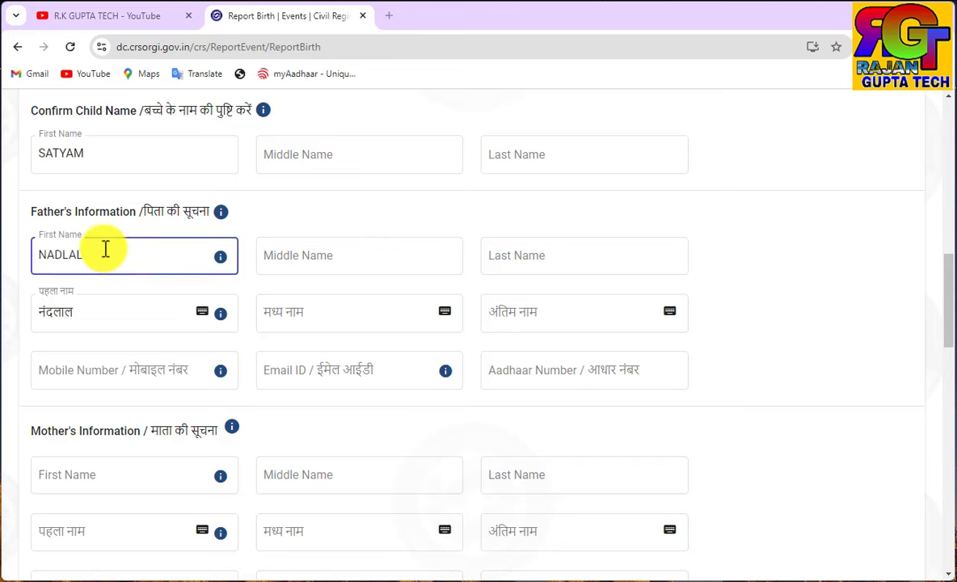
{"action": "left_click", "coordinate": [75, 322]}
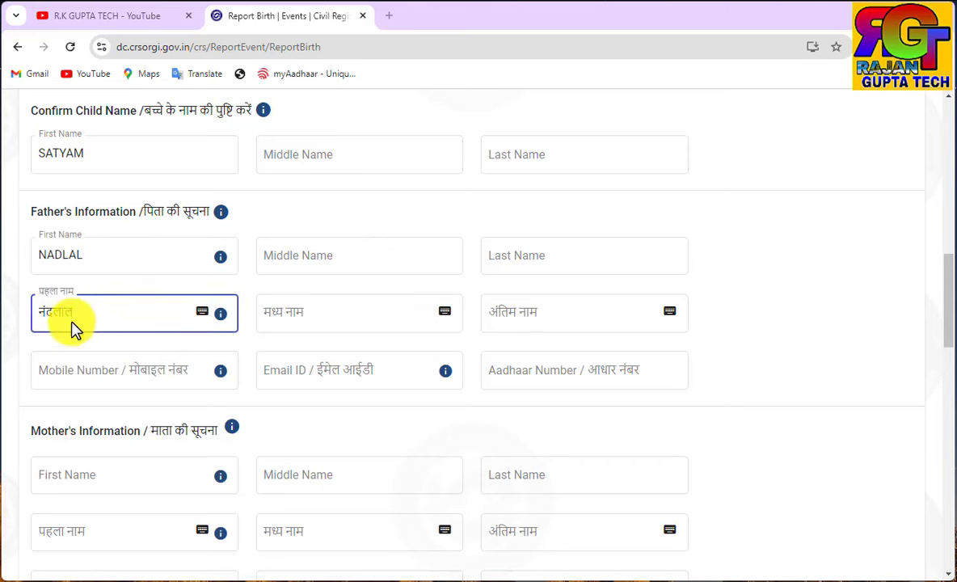
Examine the father's mobile, email and Aadhaar fields and the name, mobile, email and Aadhaar fields in Mother's Information.
{"action": "left_click", "coordinate": [127, 368]}
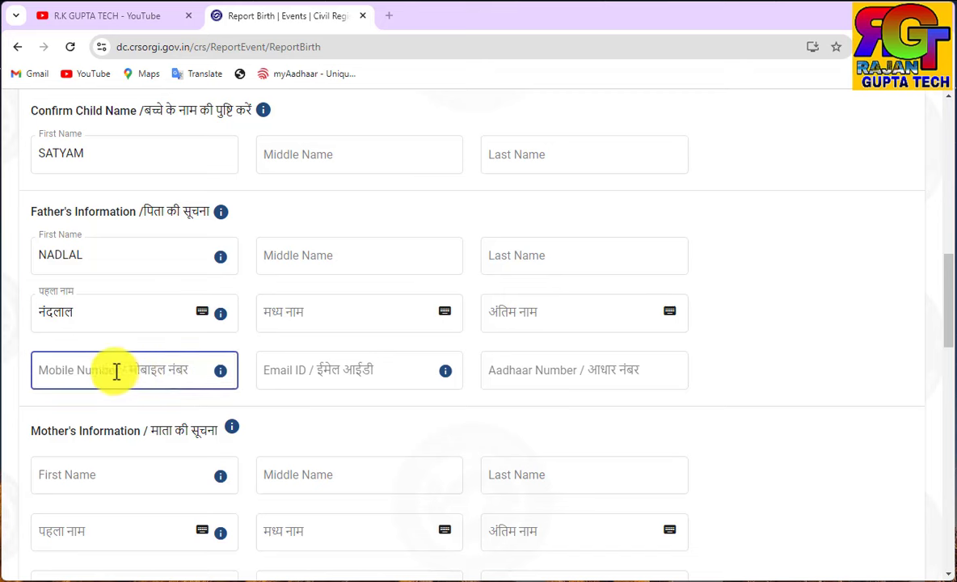
{"action": "left_click", "coordinate": [349, 363]}
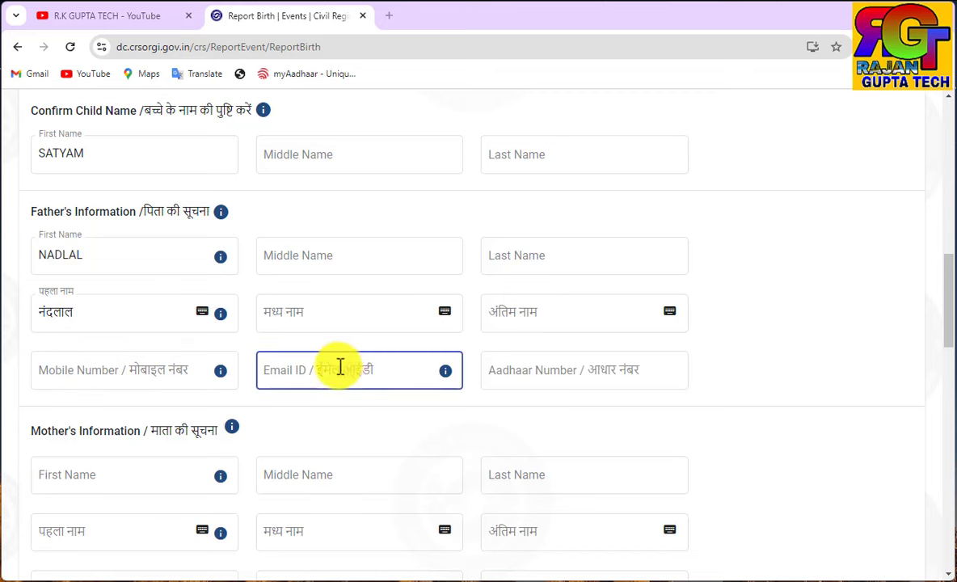
{"action": "left_click", "coordinate": [556, 368]}
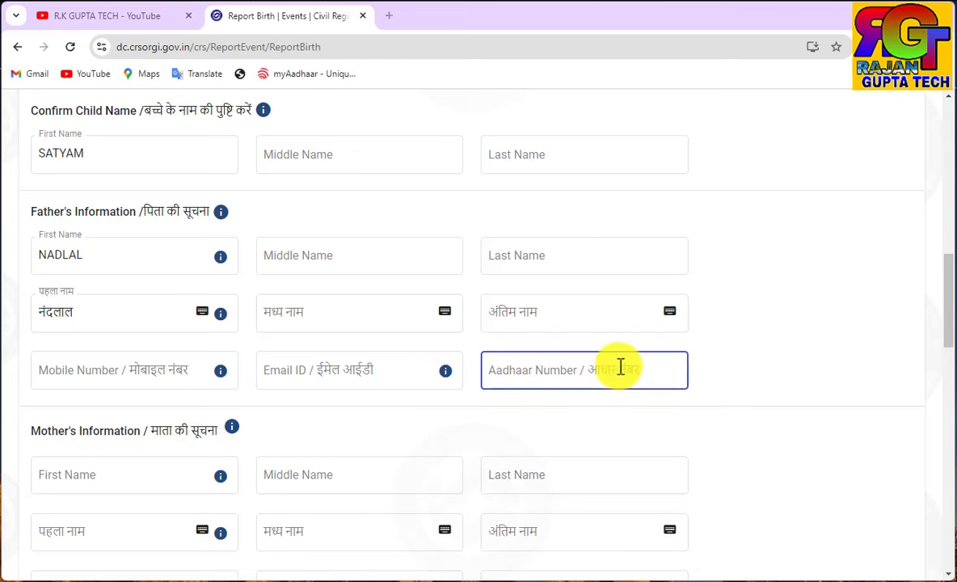
{"action": "scroll", "coordinate": [636, 358], "scroll_direction": "down", "scroll_amount": 3}
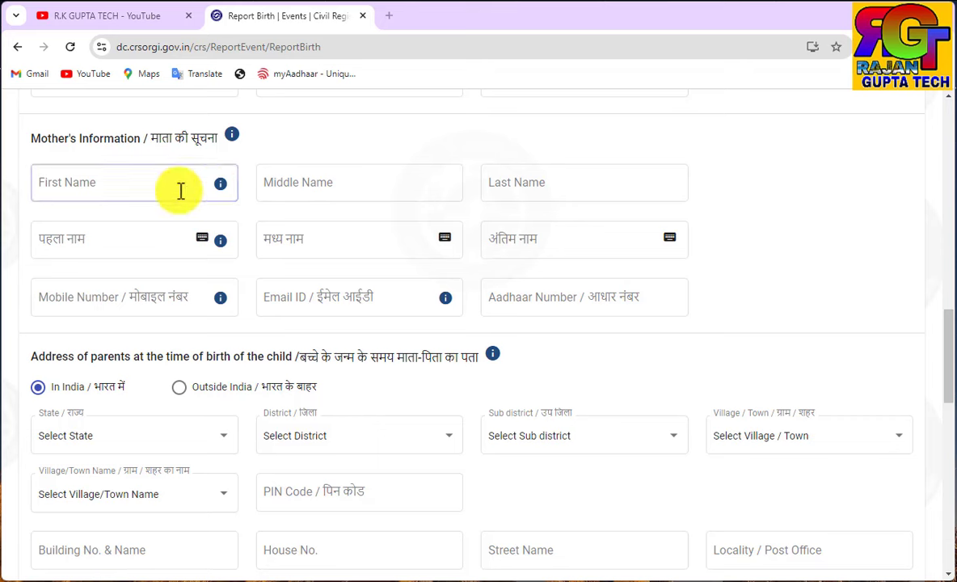
{"action": "left_click", "coordinate": [58, 188]}
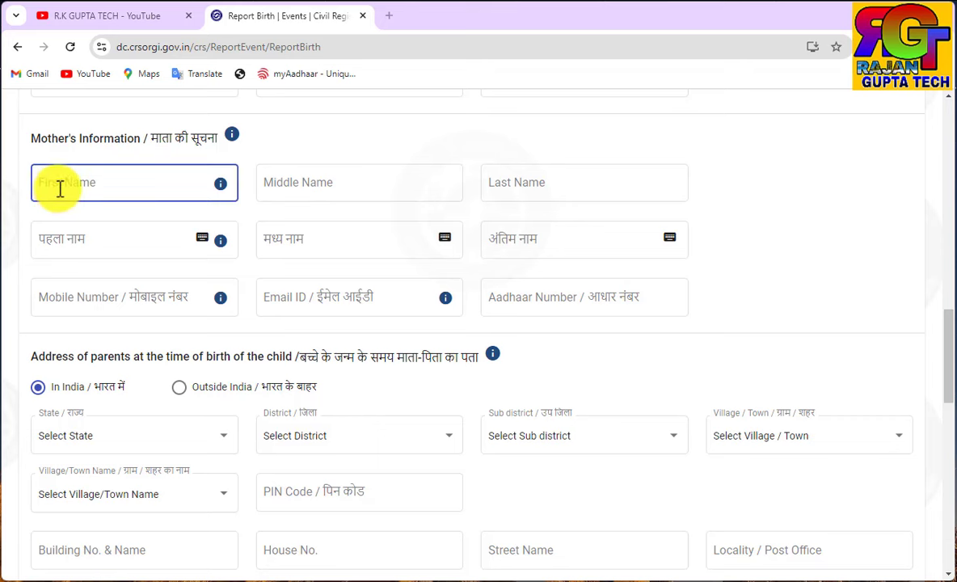
{"action": "left_click", "coordinate": [498, 179]}
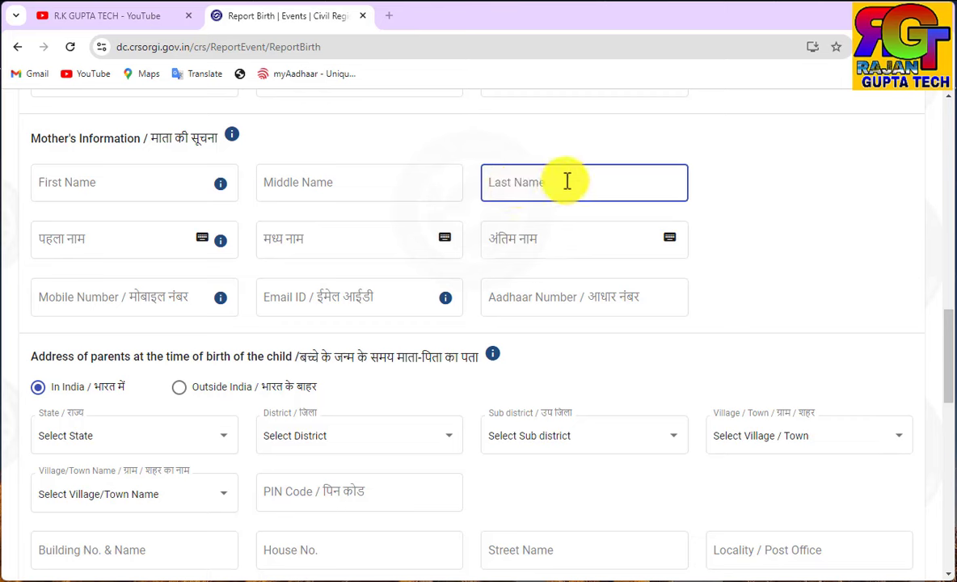
{"action": "left_click", "coordinate": [199, 244]}
{"action": "left_click", "coordinate": [320, 246]}
{"action": "left_click", "coordinate": [499, 247]}
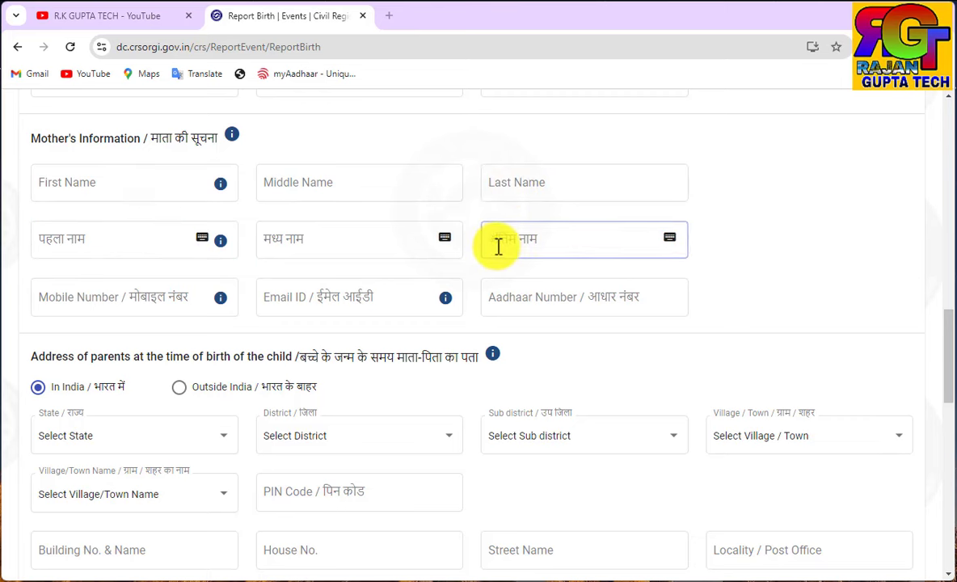
{"action": "left_click", "coordinate": [311, 293]}
{"action": "left_click", "coordinate": [177, 302]}
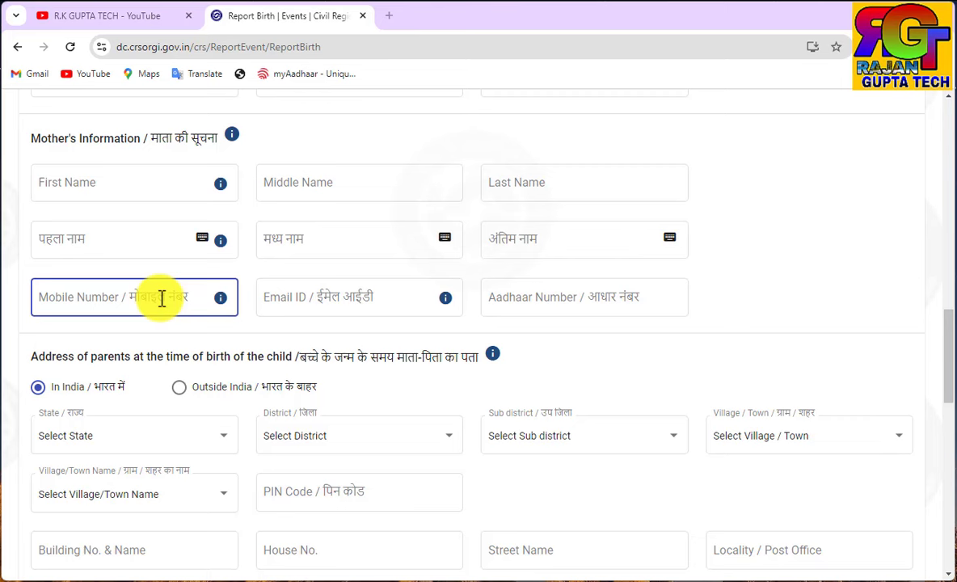
{"action": "left_click", "coordinate": [349, 294]}
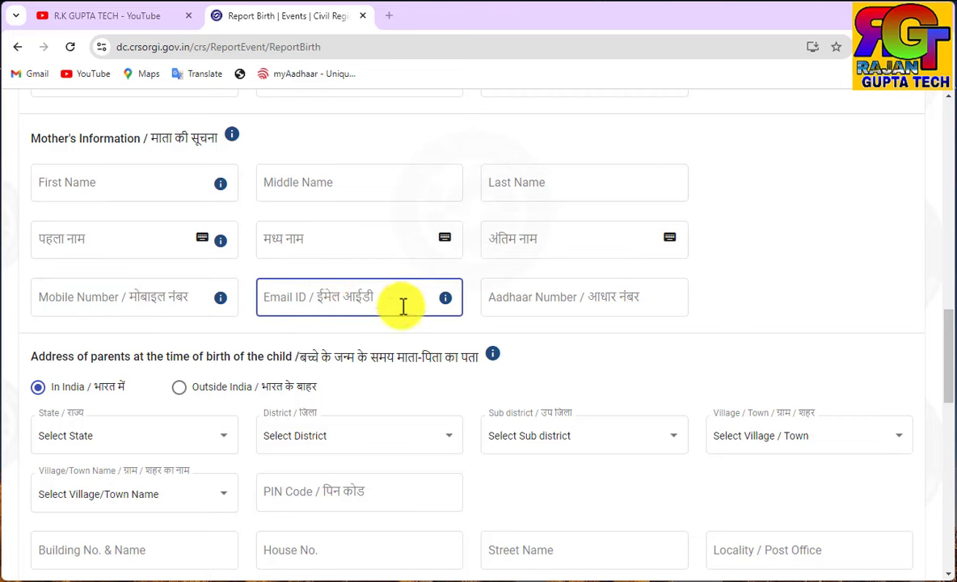
{"action": "left_click", "coordinate": [506, 300]}
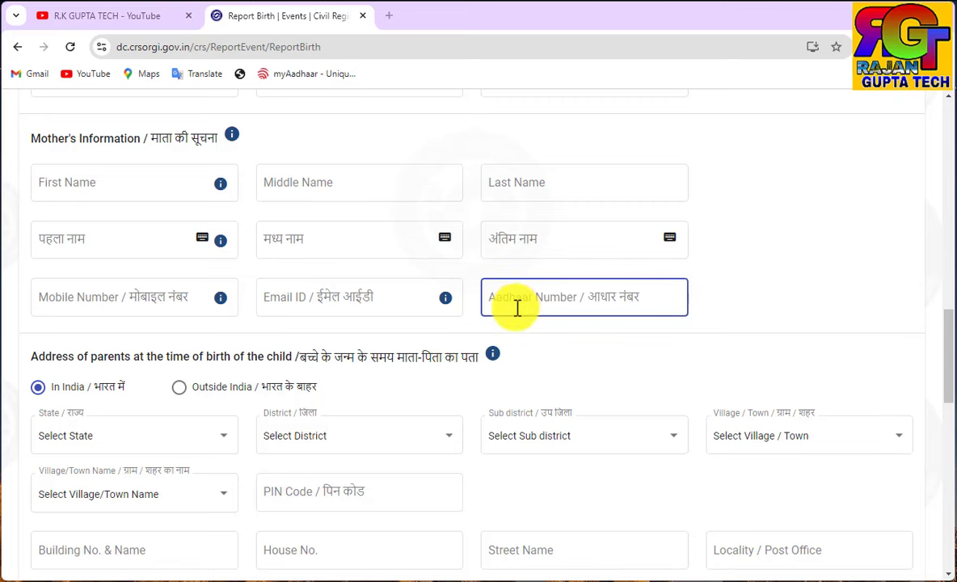
Set the parents' address at the time of birth to In India with Uttar Pradesh as the state.
{"action": "scroll", "coordinate": [518, 308], "scroll_direction": "down", "scroll_amount": 2}
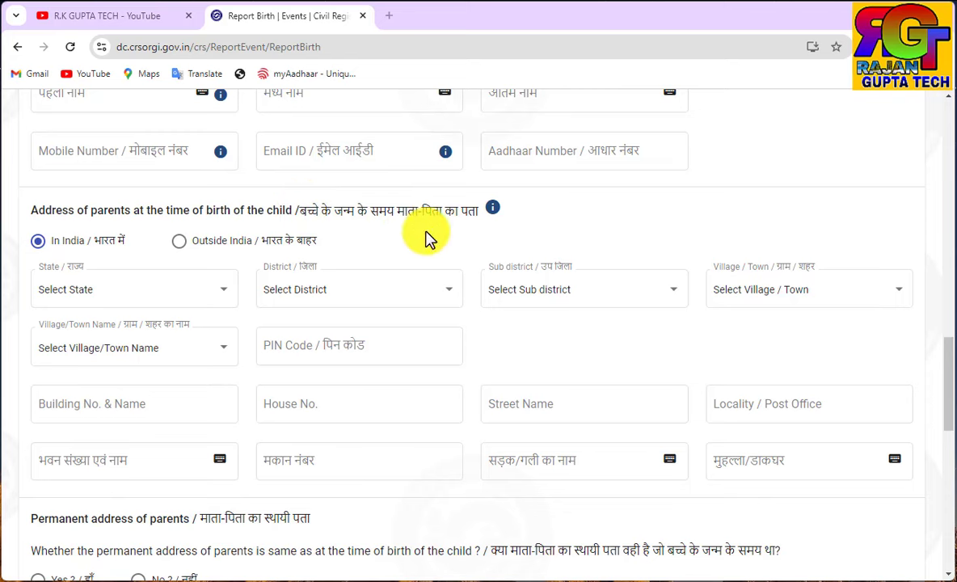
{"action": "scroll", "coordinate": [127, 244], "scroll_direction": "down", "scroll_amount": 1}
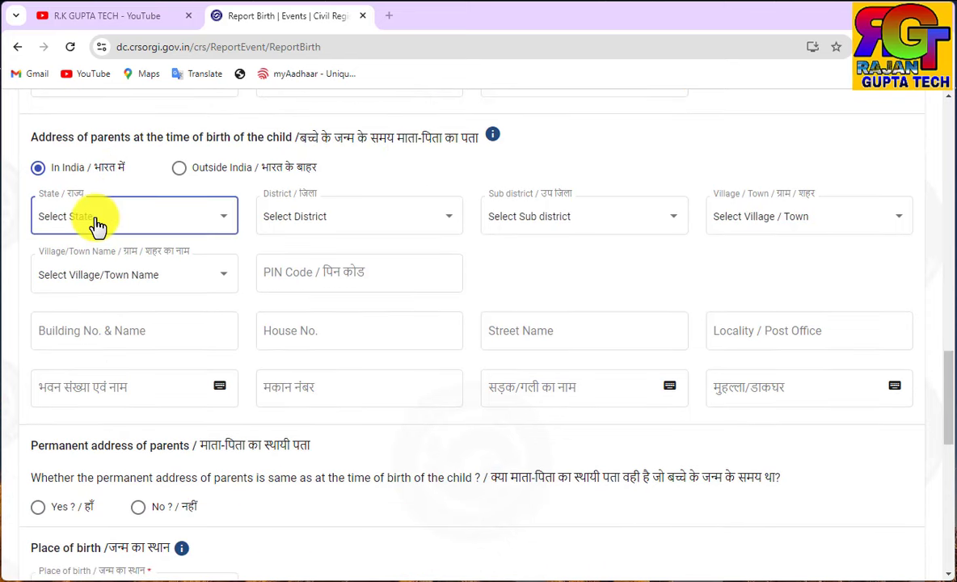
{"action": "left_click", "coordinate": [36, 171]}
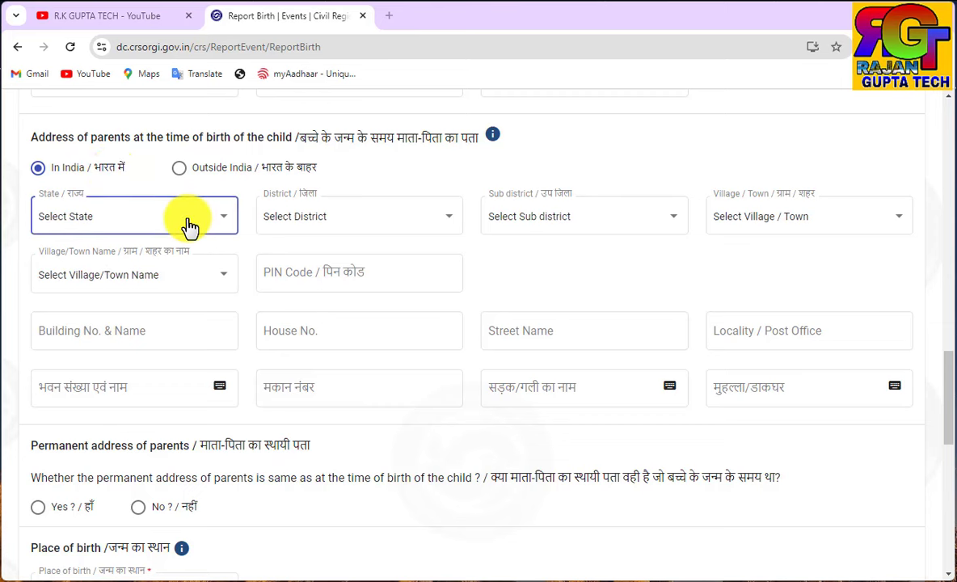
{"action": "left_click", "coordinate": [190, 227]}
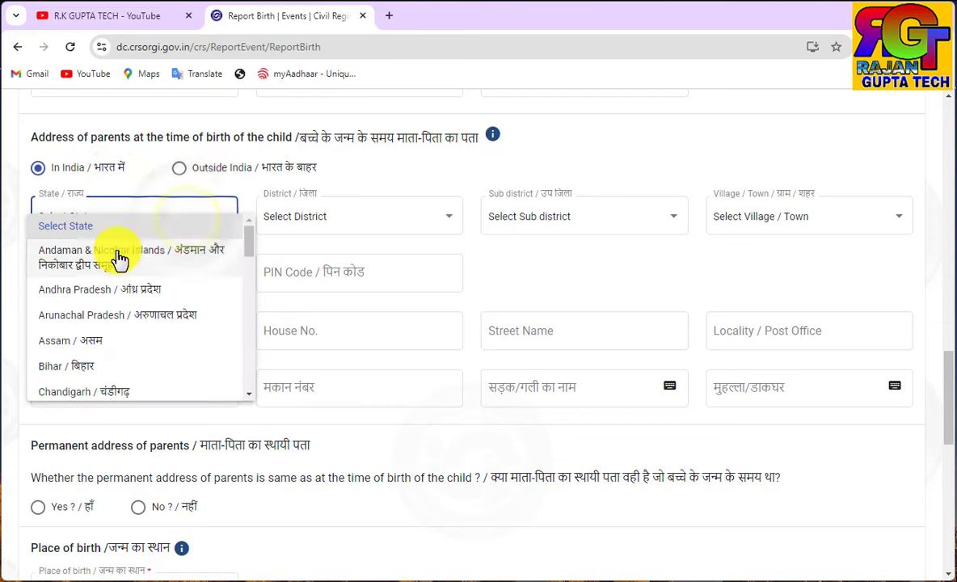
{"action": "scroll", "coordinate": [103, 293], "scroll_direction": "down", "scroll_amount": 4}
{"action": "scroll", "coordinate": [103, 293], "scroll_direction": "down", "scroll_amount": 8}
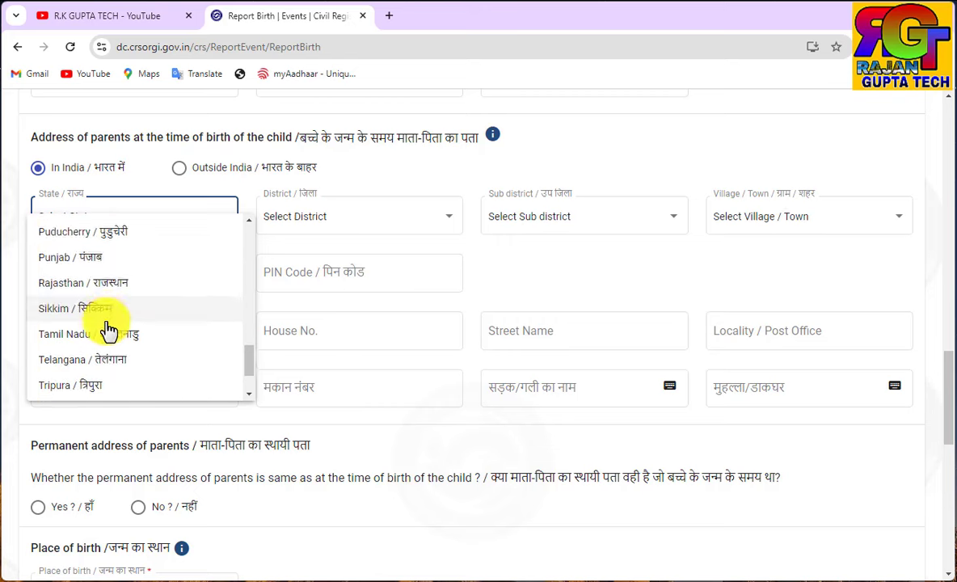
{"action": "left_click", "coordinate": [96, 265]}
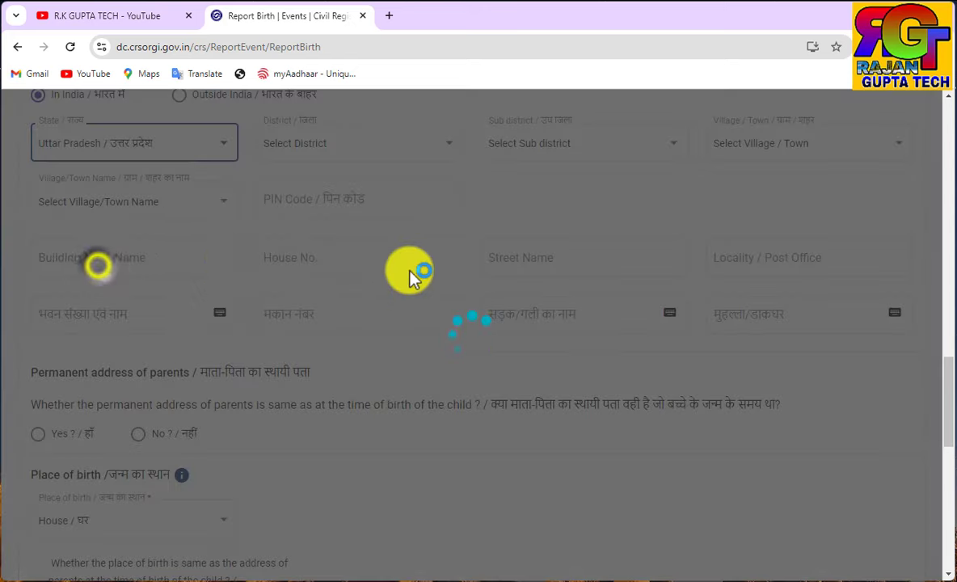
Set both the district and the sub district of the parents' address to Agra.
{"action": "scroll", "coordinate": [279, 259], "scroll_direction": "up", "scroll_amount": 3}
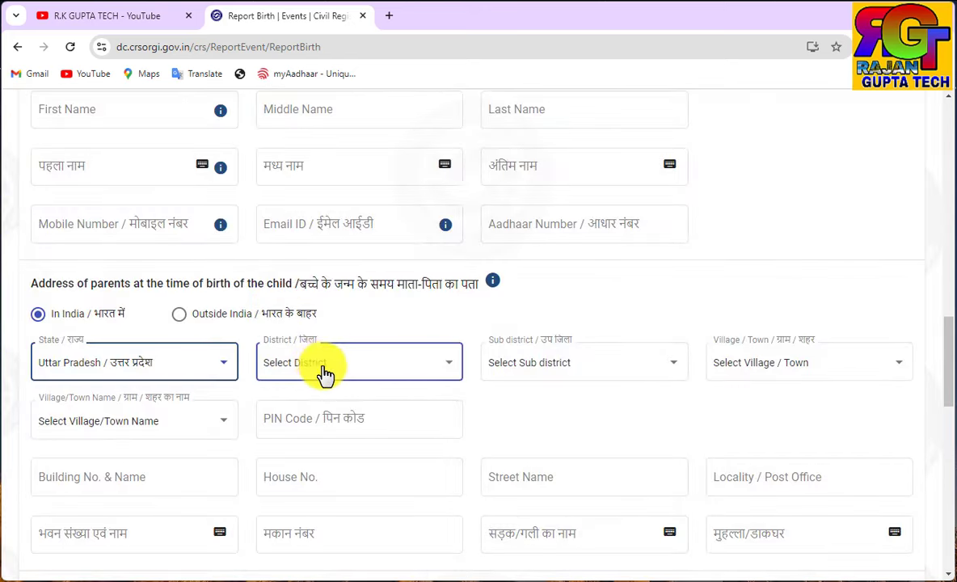
{"action": "left_click", "coordinate": [336, 370]}
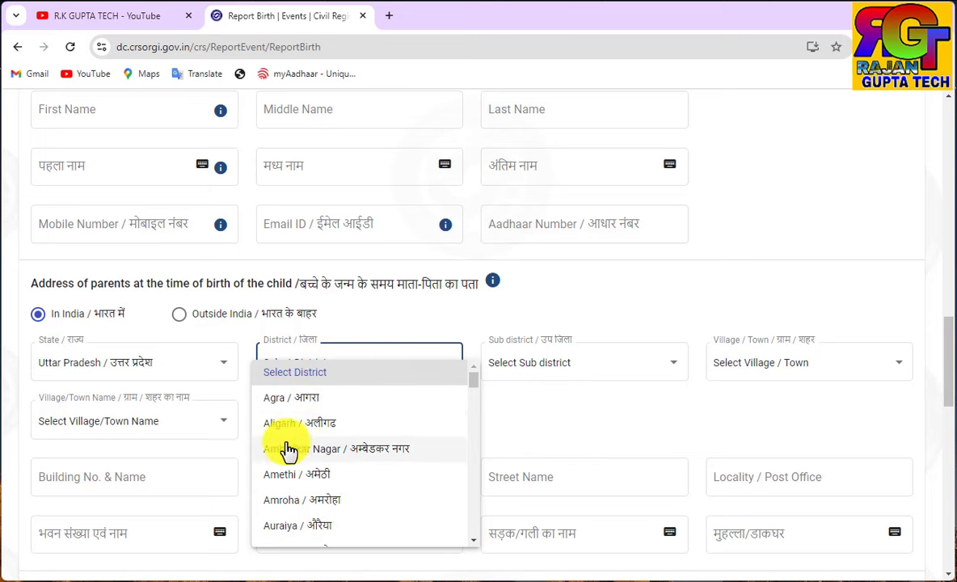
{"action": "left_click", "coordinate": [265, 398]}
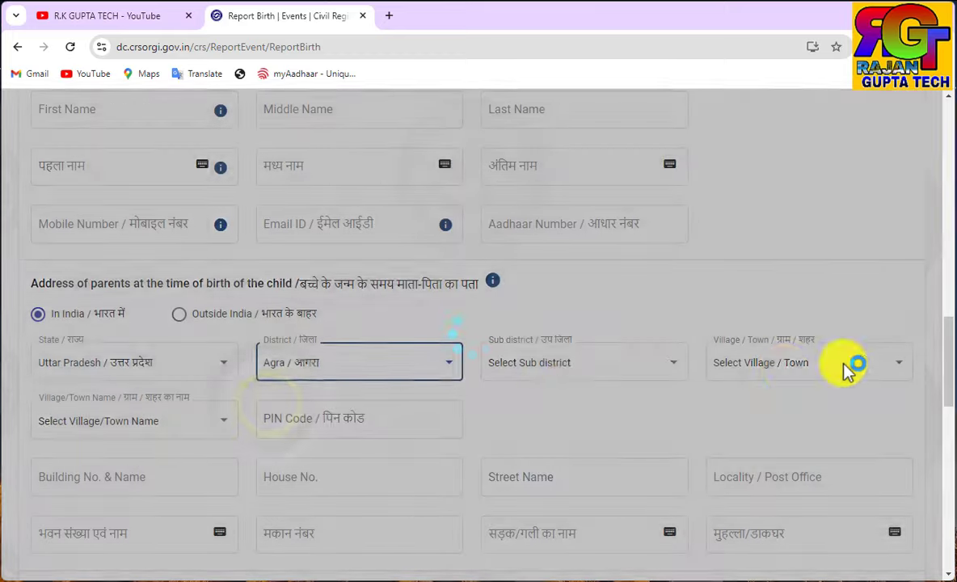
{"action": "left_click", "coordinate": [631, 370]}
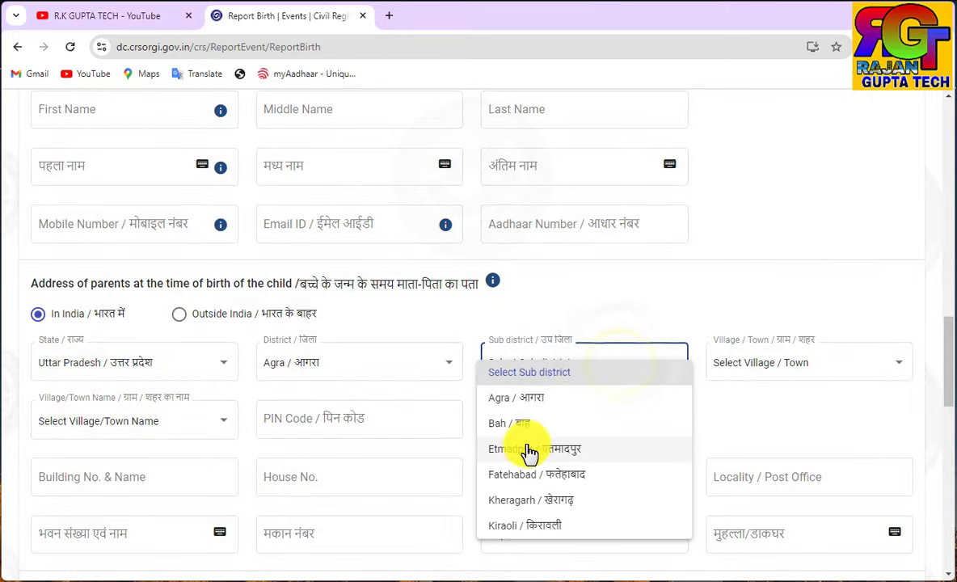
{"action": "left_click", "coordinate": [518, 398]}
Set the parents' locality type to Village and its name to Akola, and make the PIN Code field ready for entry.
{"action": "left_click", "coordinate": [820, 364]}
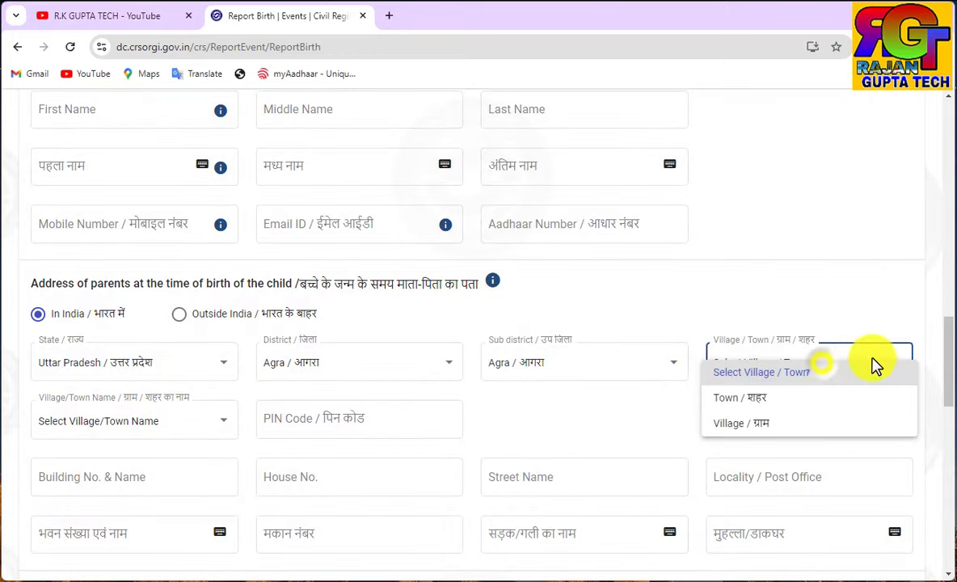
{"action": "left_click", "coordinate": [731, 431]}
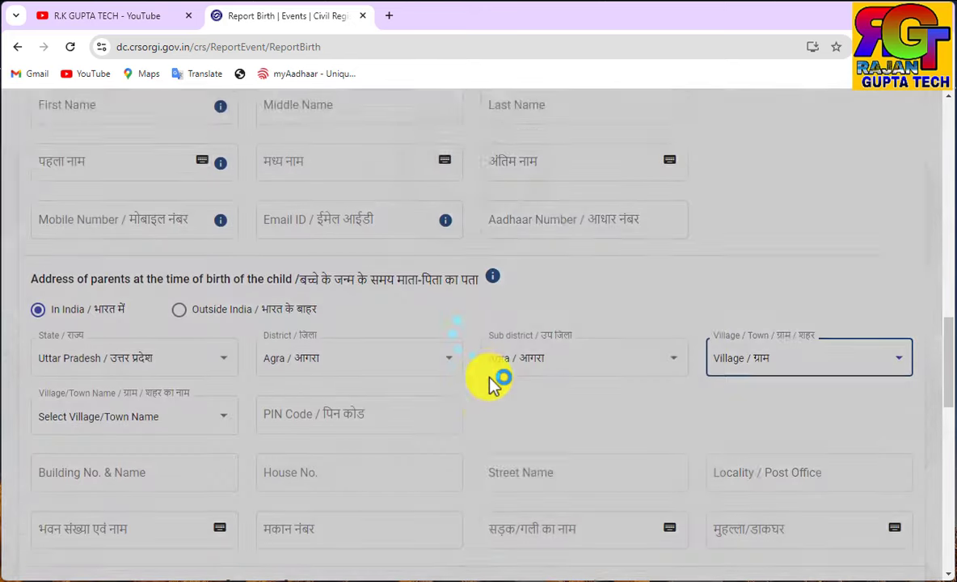
{"action": "scroll", "coordinate": [486, 380], "scroll_direction": "down", "scroll_amount": 3}
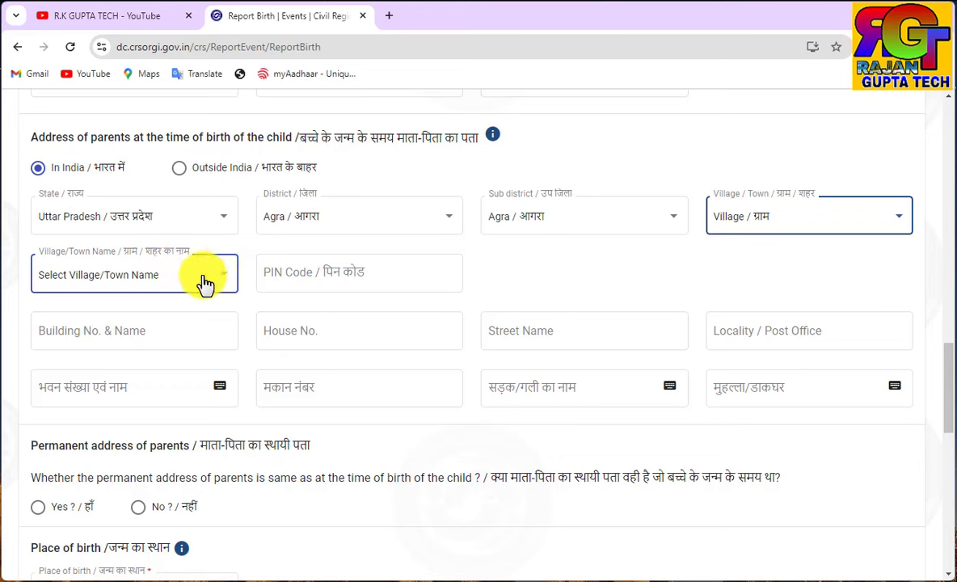
{"action": "left_click", "coordinate": [209, 285]}
{"action": "scroll", "coordinate": [96, 391], "scroll_direction": "down", "scroll_amount": 2}
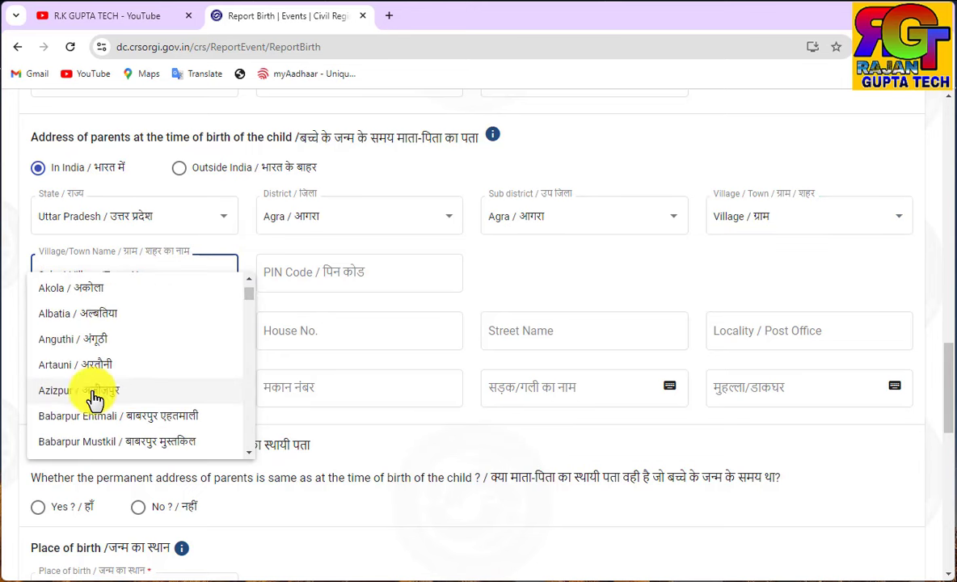
{"action": "left_click", "coordinate": [93, 287]}
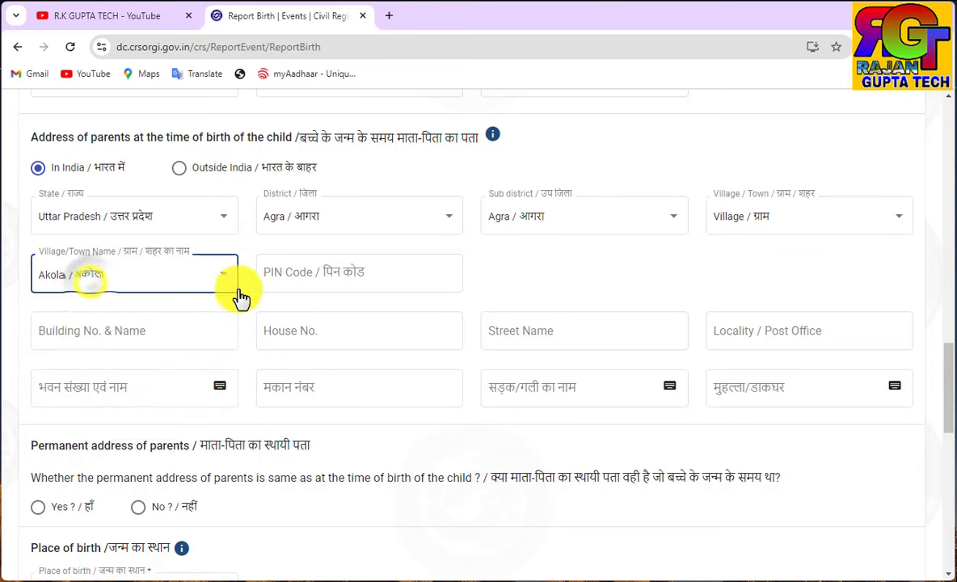
{"action": "left_click", "coordinate": [280, 282]}
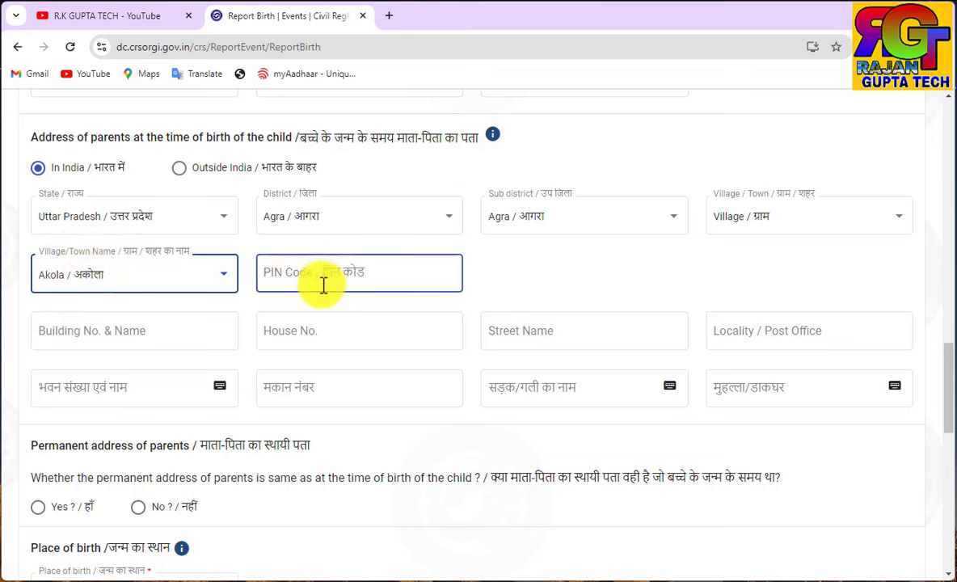
Examine the PIN code, building, house number, street and locality fields of the parents' address in English and Hindi.
{"action": "left_click", "coordinate": [185, 340]}
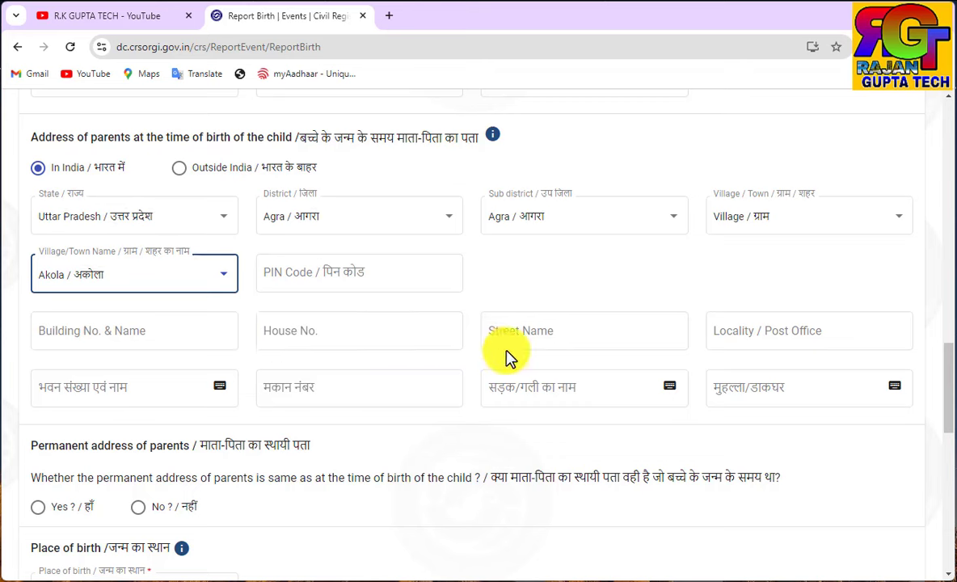
{"action": "left_click", "coordinate": [807, 330]}
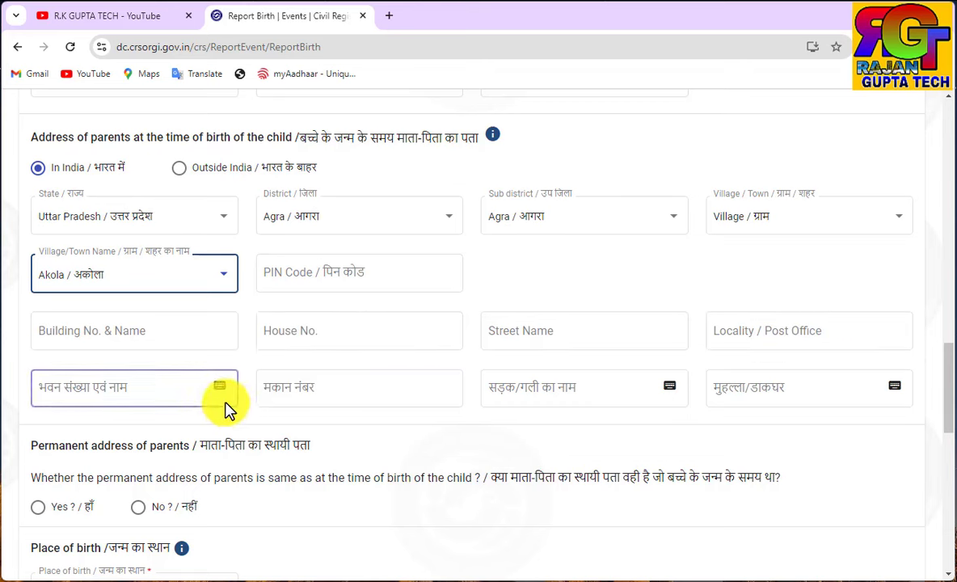
{"action": "left_click", "coordinate": [144, 397]}
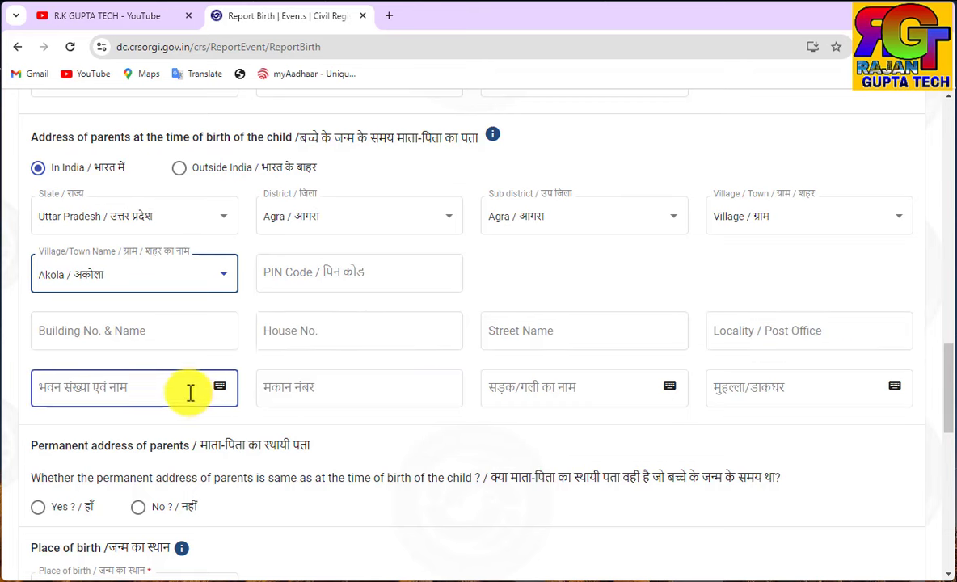
{"action": "left_click", "coordinate": [308, 396]}
{"action": "left_click", "coordinate": [528, 392]}
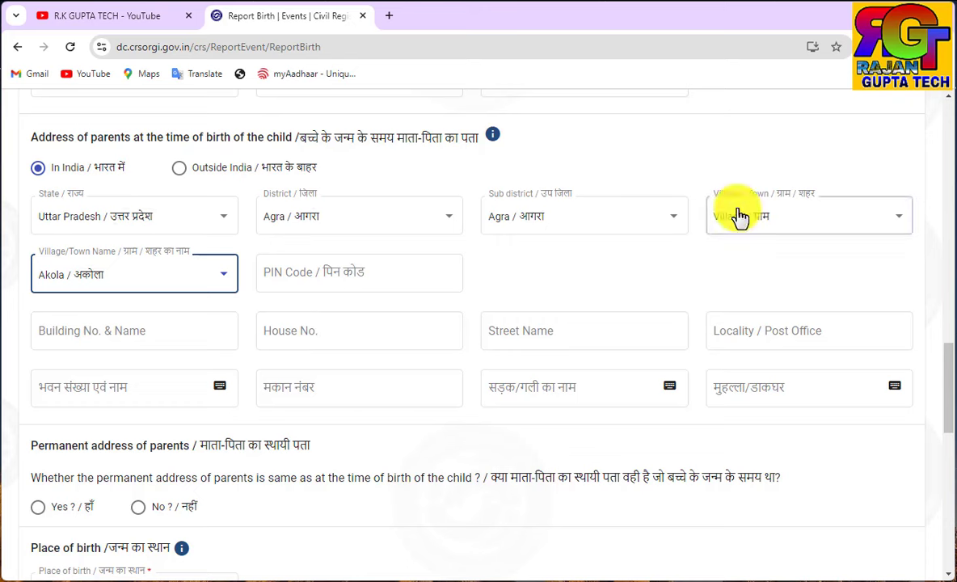
{"action": "left_click", "coordinate": [328, 263]}
Mark the parents' permanent address as the same as at the child's birth and set the place of birth to Hospital/Institution.
{"action": "scroll", "coordinate": [339, 267], "scroll_direction": "down", "scroll_amount": 3}
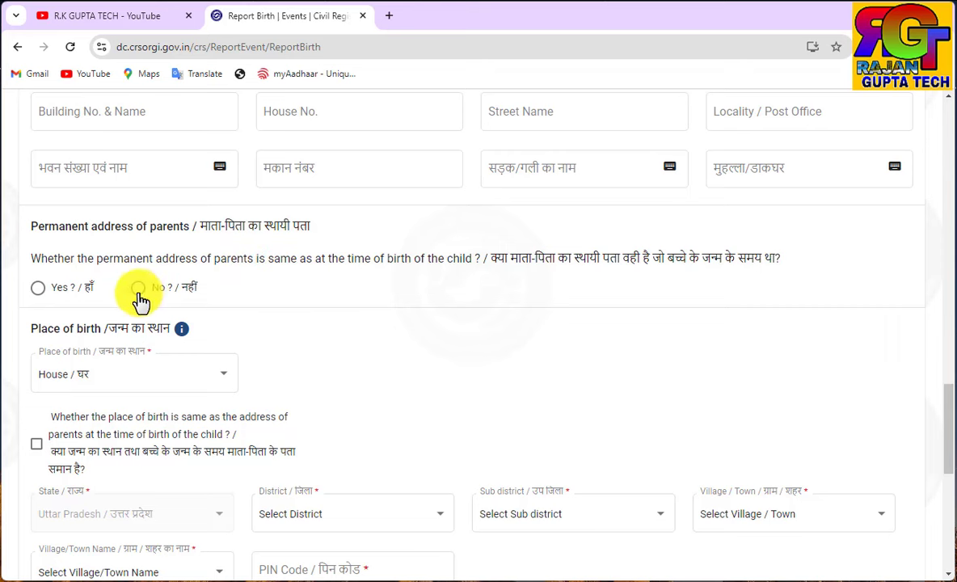
{"action": "left_click", "coordinate": [38, 290]}
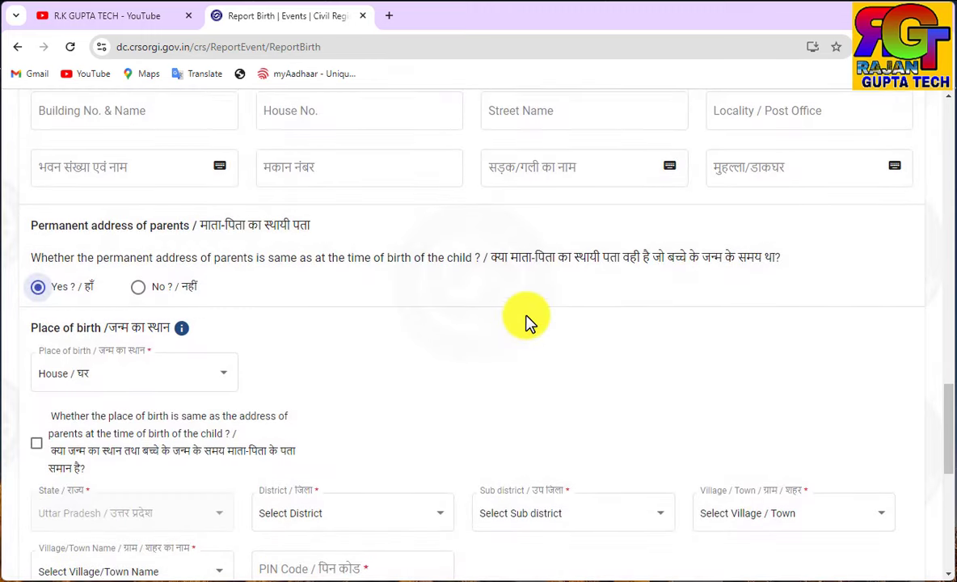
{"action": "scroll", "coordinate": [526, 322], "scroll_direction": "down", "scroll_amount": 2}
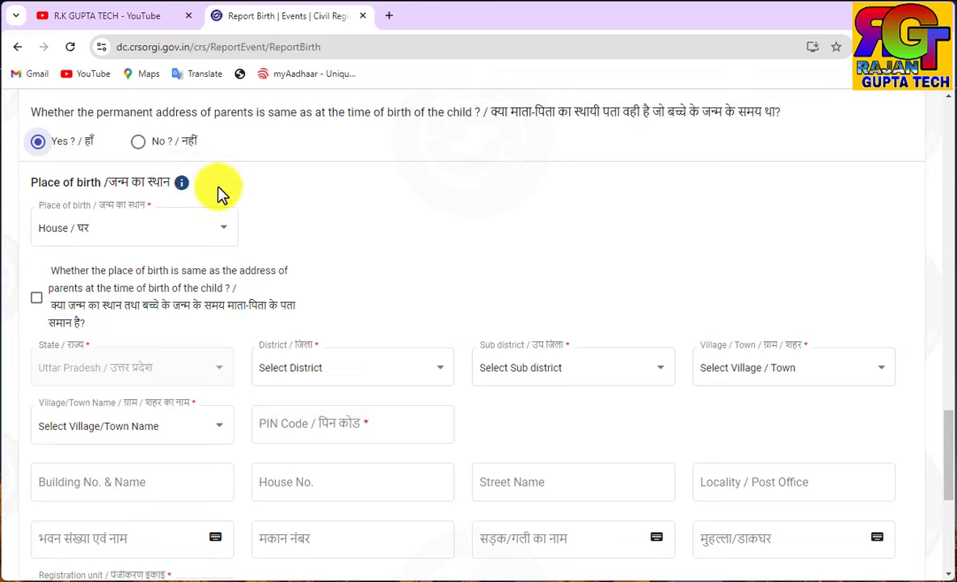
{"action": "left_click", "coordinate": [186, 233]}
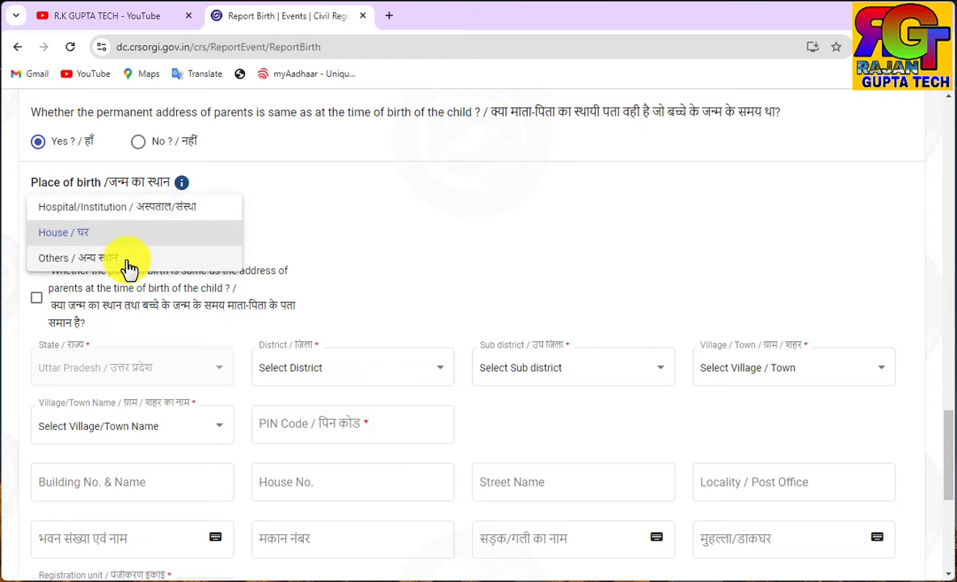
{"action": "left_click", "coordinate": [72, 211]}
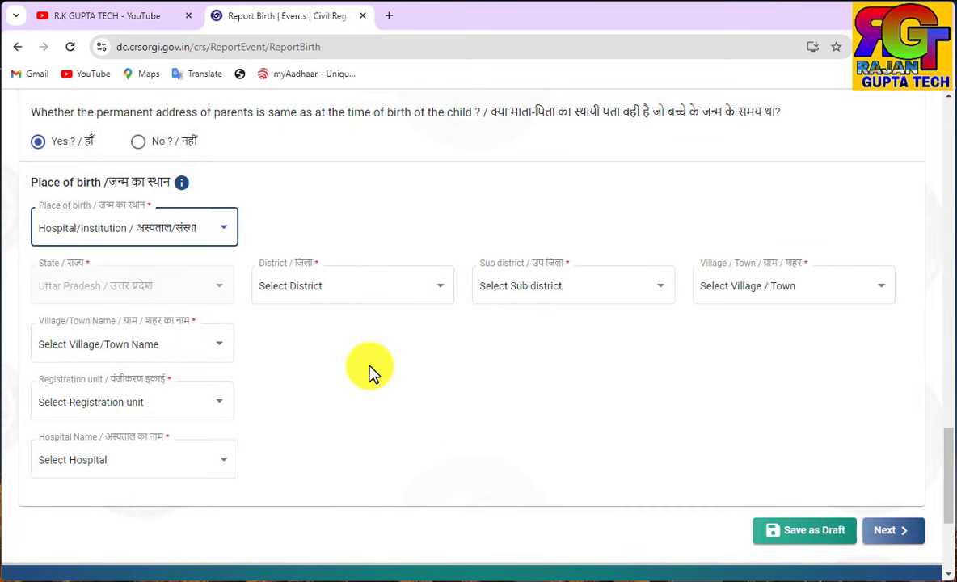
Set both the district and sub district of the birth place to Agra, with Village as the locality type.
{"action": "scroll", "coordinate": [429, 338], "scroll_direction": "down", "scroll_amount": 1}
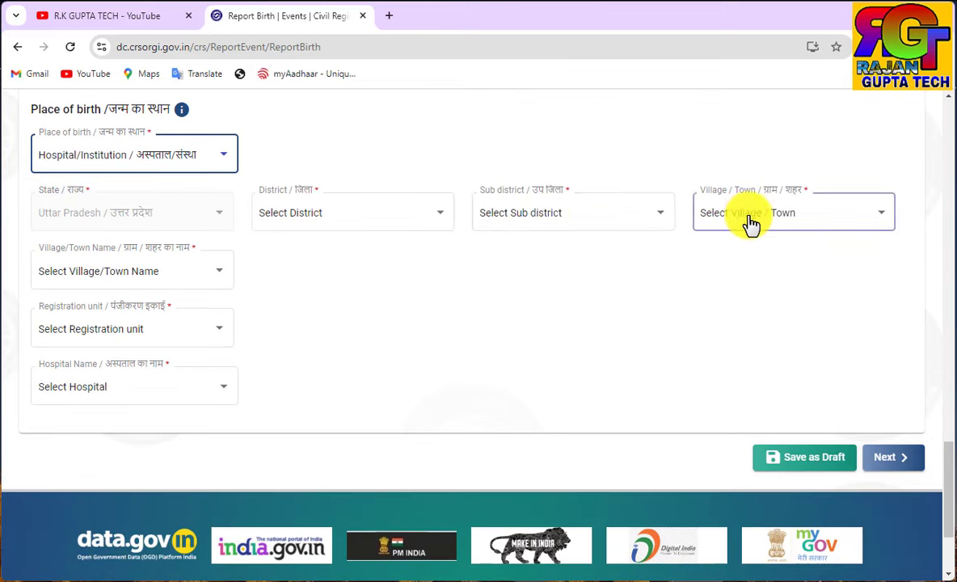
{"action": "left_click", "coordinate": [315, 213]}
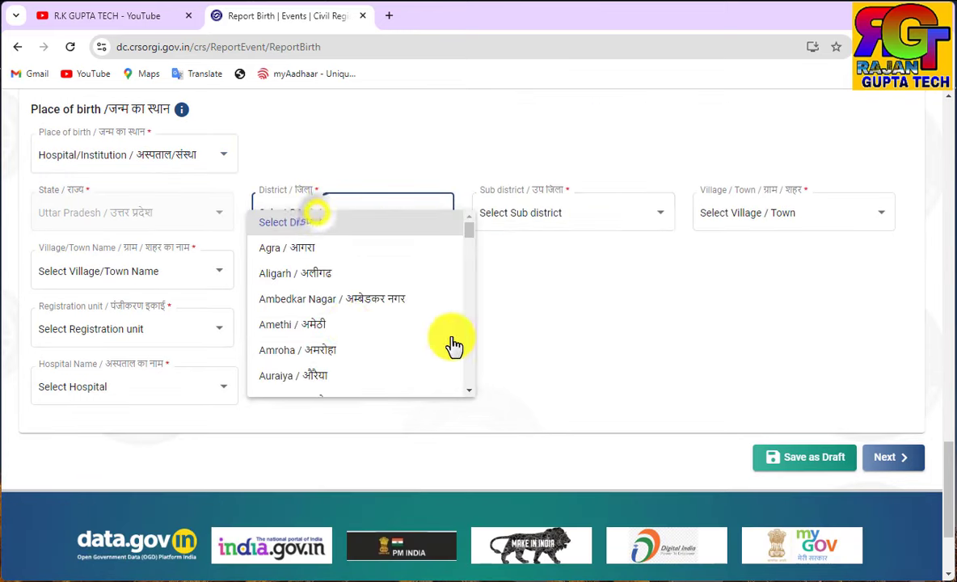
{"action": "left_click", "coordinate": [331, 248]}
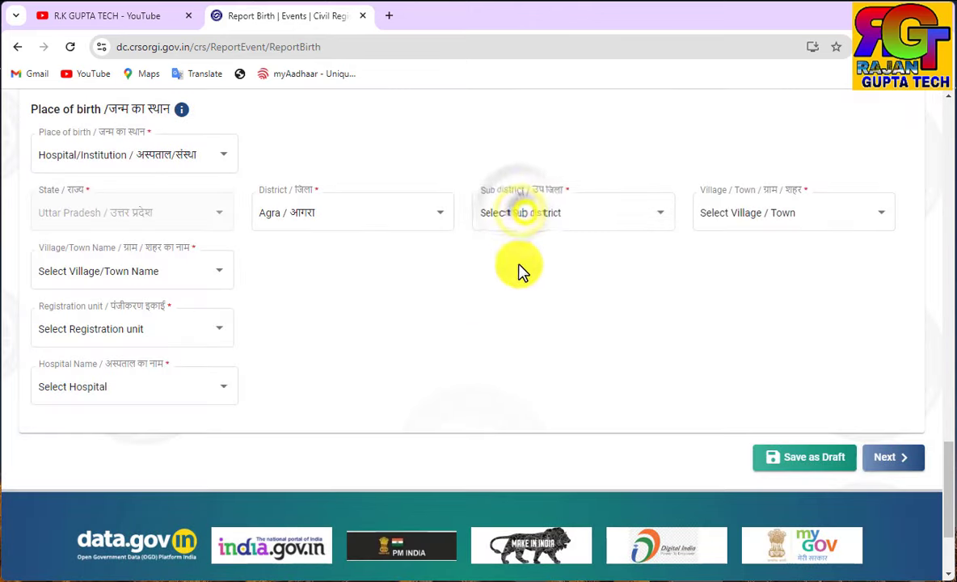
{"action": "left_click", "coordinate": [534, 224]}
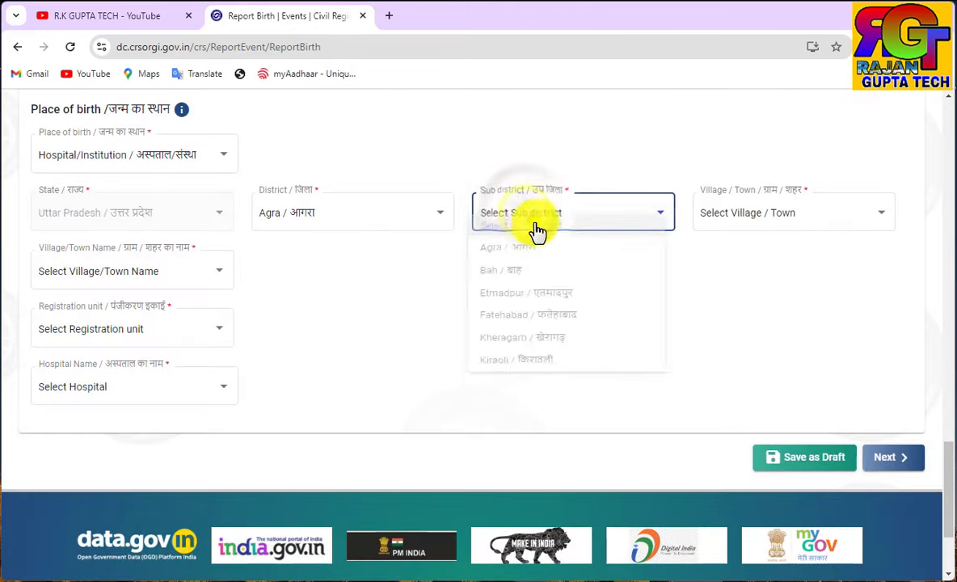
{"action": "left_click", "coordinate": [548, 257]}
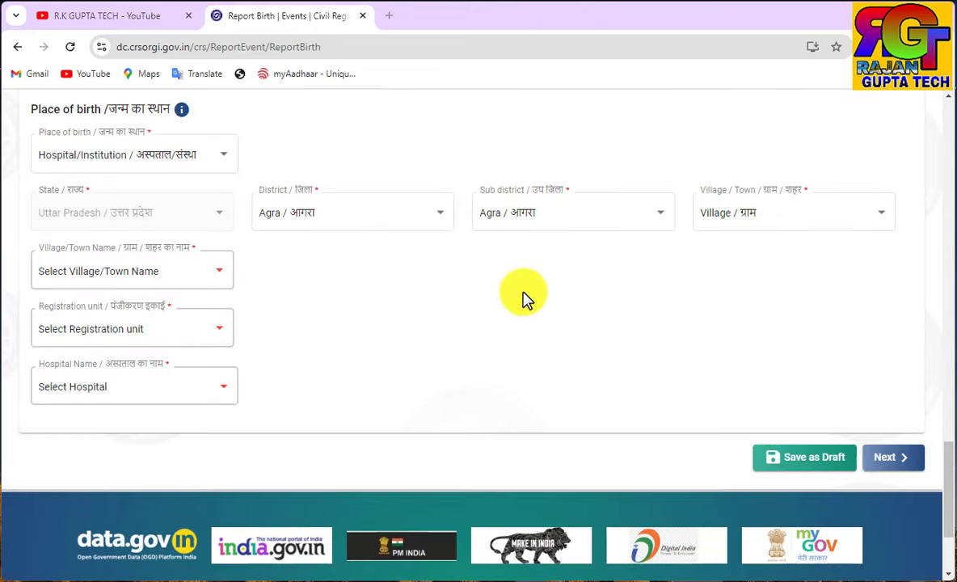
Set the birth place's village name to Akola and its registration unit to GRAMA PANCHAYAT AKOLA.
{"action": "left_click", "coordinate": [167, 271]}
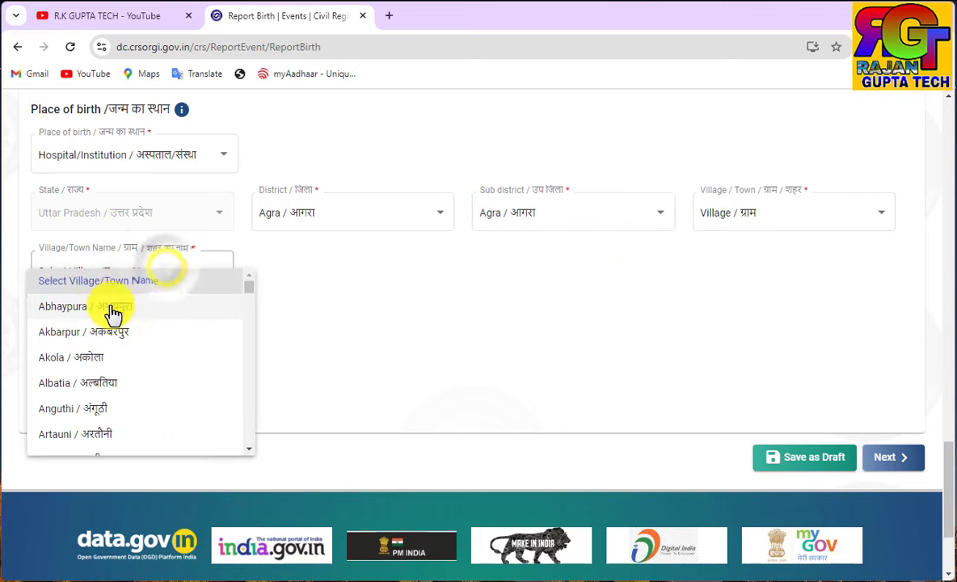
{"action": "left_click", "coordinate": [100, 362]}
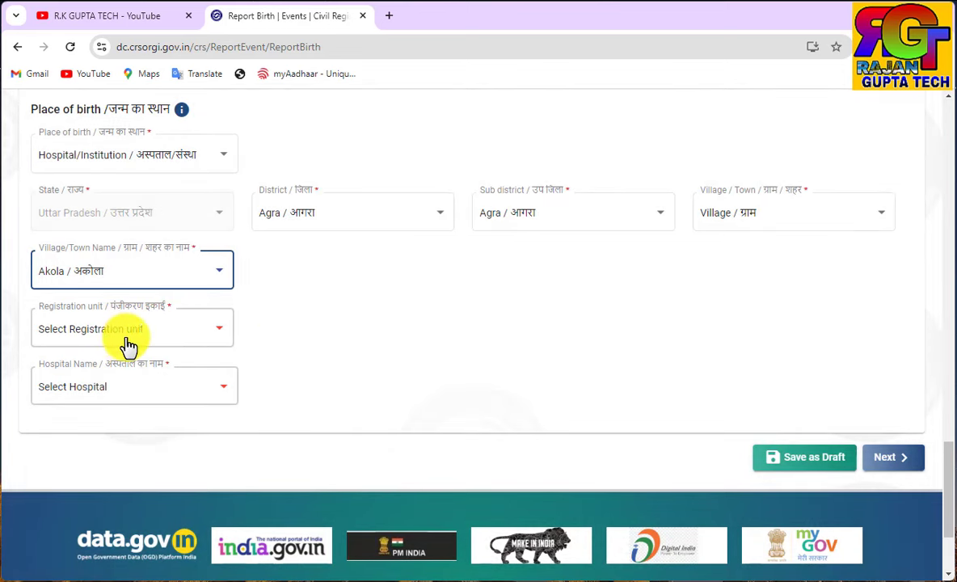
{"action": "left_click", "coordinate": [194, 334]}
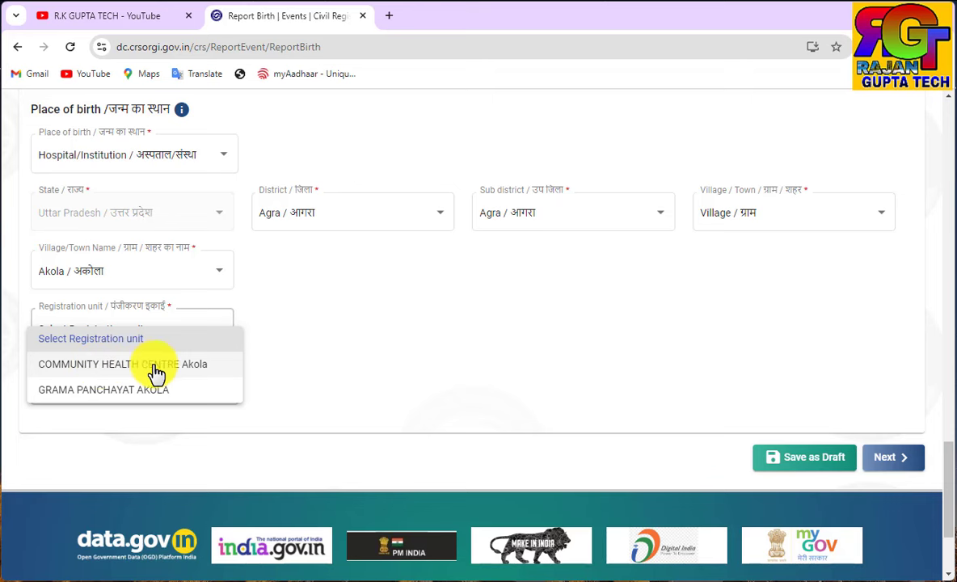
{"action": "left_click", "coordinate": [99, 390]}
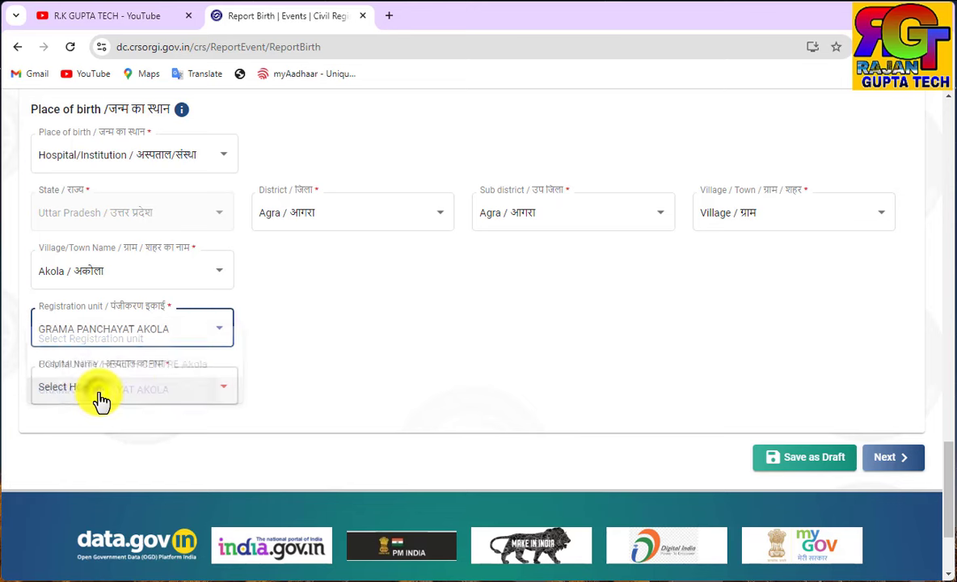
Choose Other as the hospital and enter AKOLA as the name of the hospital.
{"action": "left_click", "coordinate": [146, 396]}
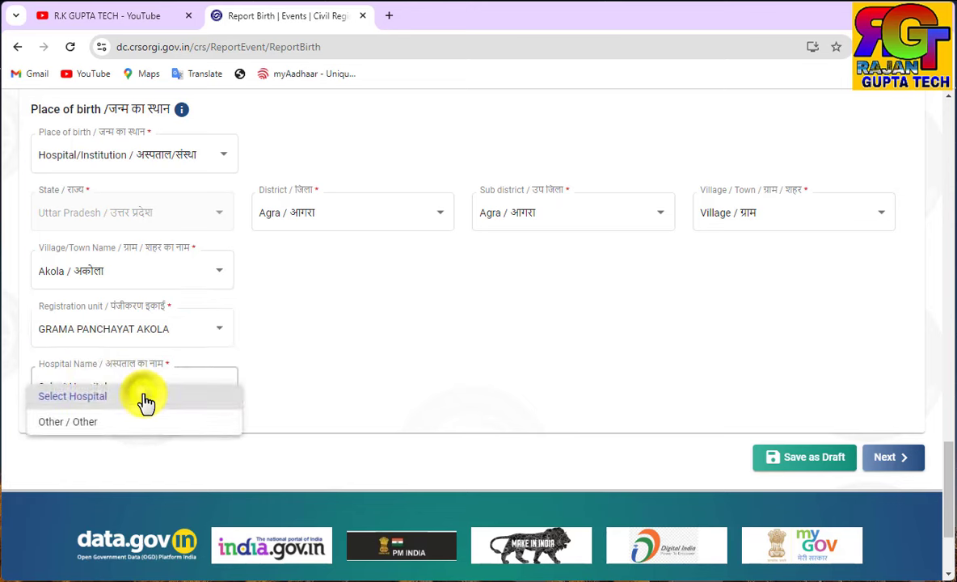
{"action": "left_click", "coordinate": [100, 426]}
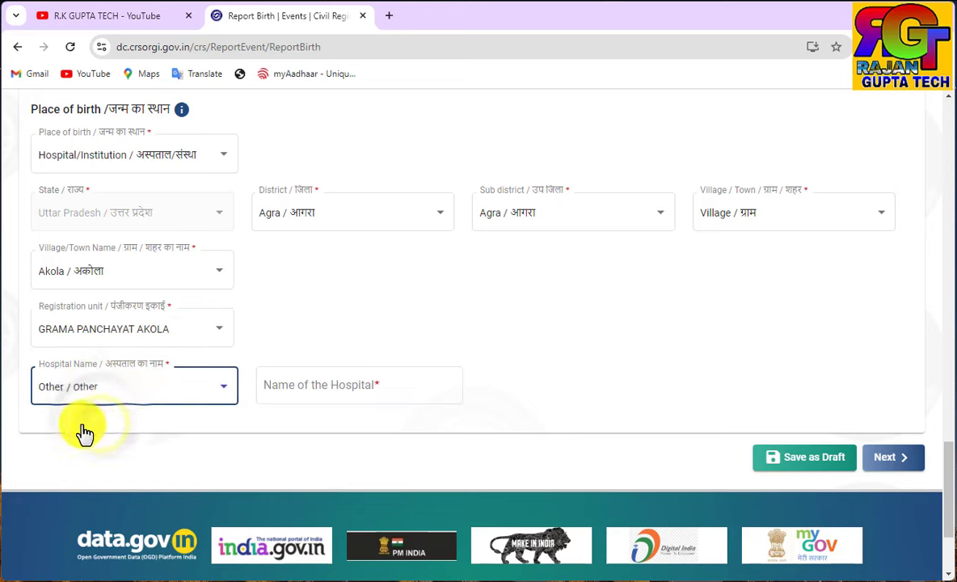
{"action": "left_click", "coordinate": [317, 392]}
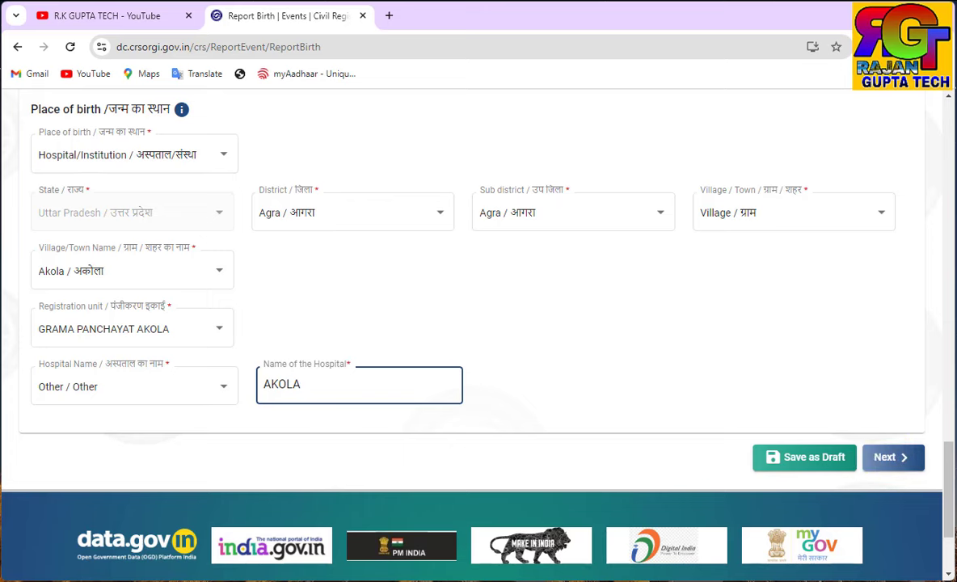
Submit the legal information and confirm that the mother's information stays blank and is unknown.
{"action": "left_click", "coordinate": [888, 458]}
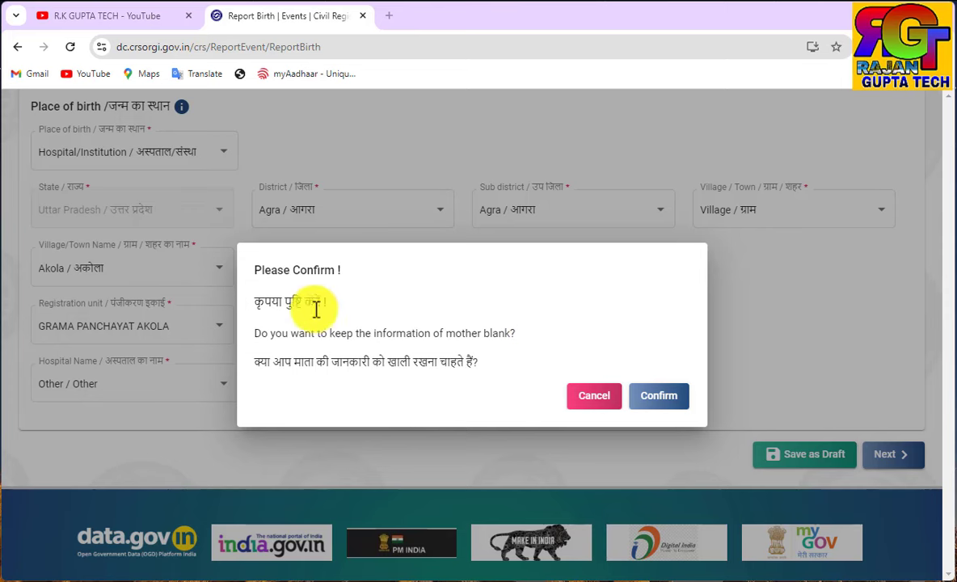
{"action": "left_click", "coordinate": [655, 401]}
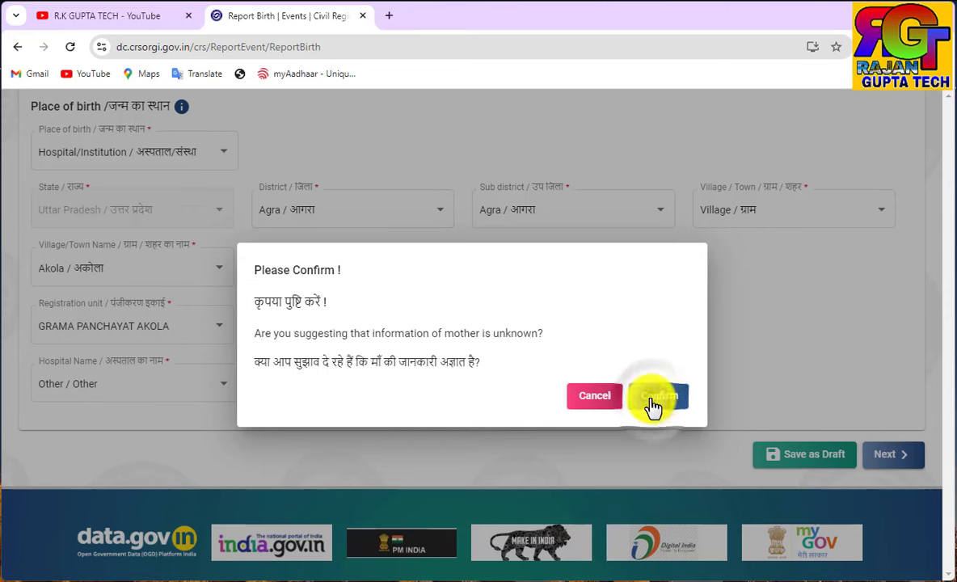
{"action": "left_click", "coordinate": [657, 400]}
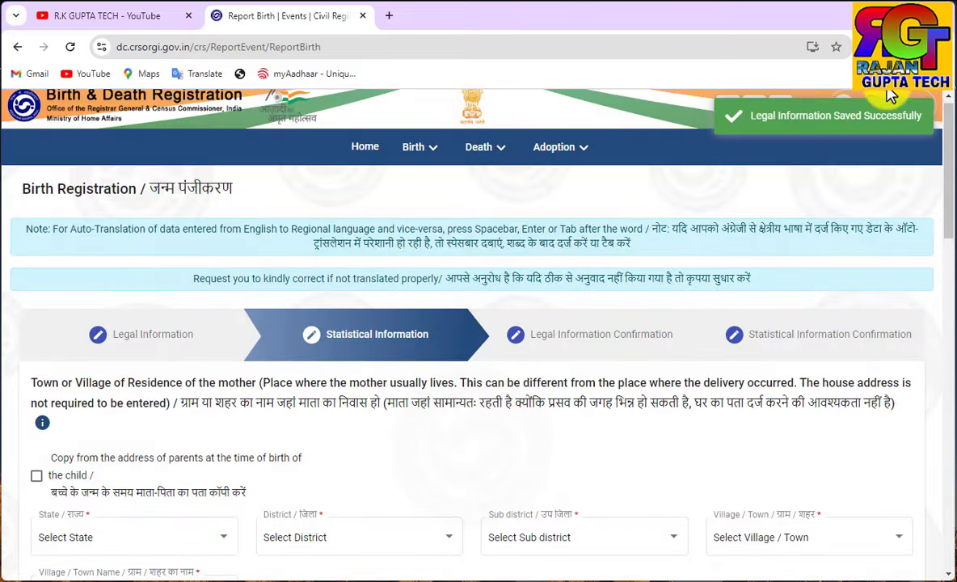
Copy the parents' address at the time of birth into the mother's town or village of residence.
{"action": "scroll", "coordinate": [521, 334], "scroll_direction": "down", "scroll_amount": 3}
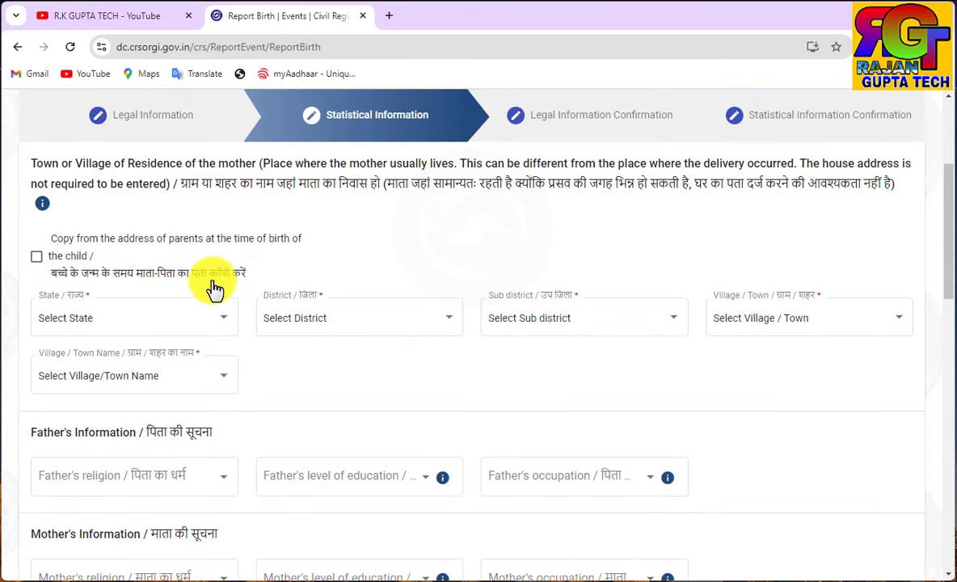
{"action": "left_click", "coordinate": [37, 259]}
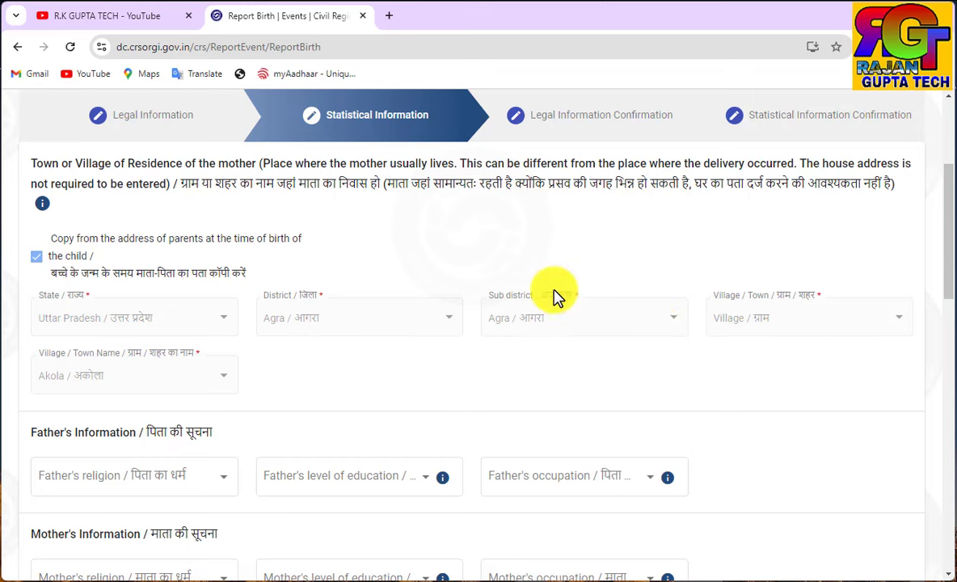
Complete the father's statistical information with Hindu as religion, Class 12 as level of education and Employer as occupation.
{"action": "scroll", "coordinate": [534, 332], "scroll_direction": "down", "scroll_amount": 3}
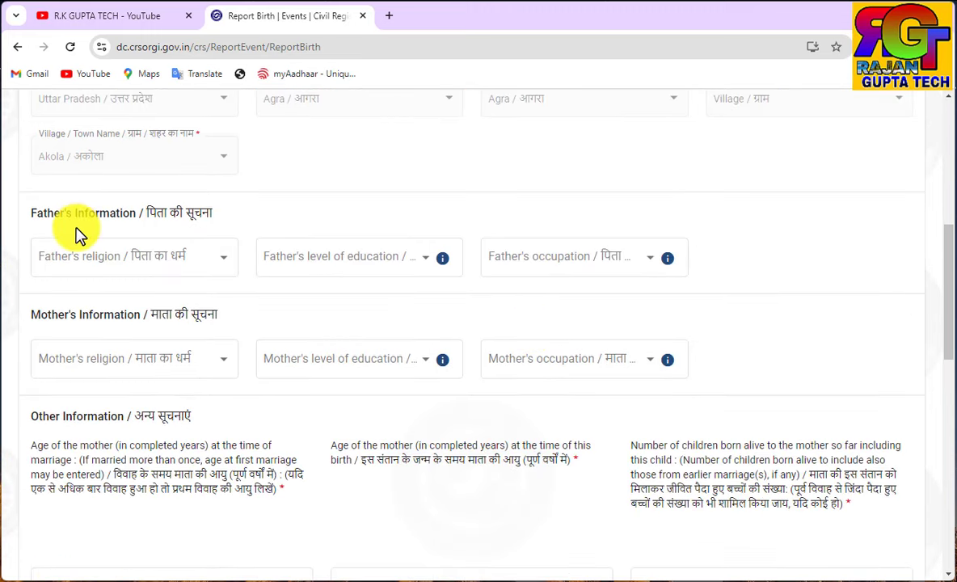
{"action": "left_click", "coordinate": [206, 260]}
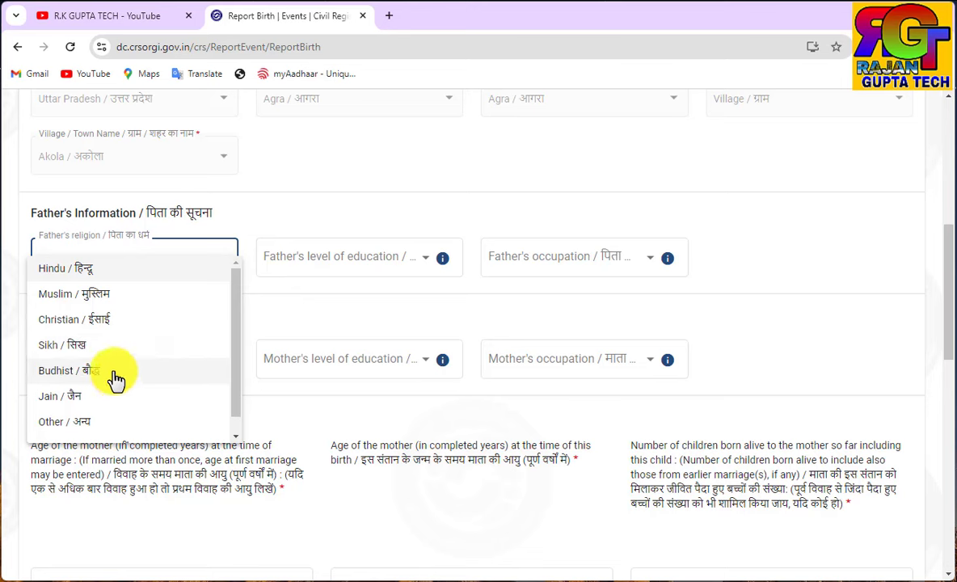
{"action": "left_click", "coordinate": [70, 271]}
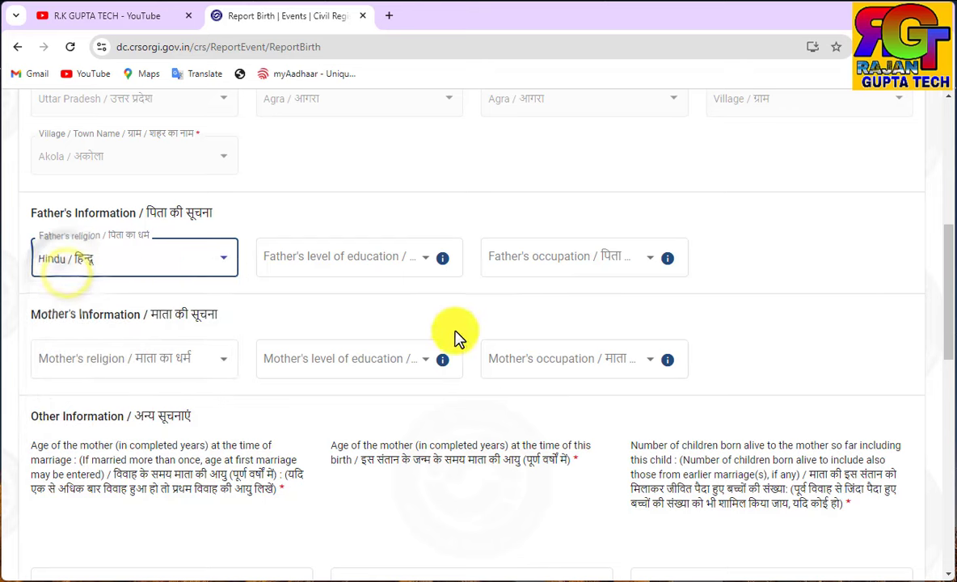
{"action": "left_click", "coordinate": [378, 259]}
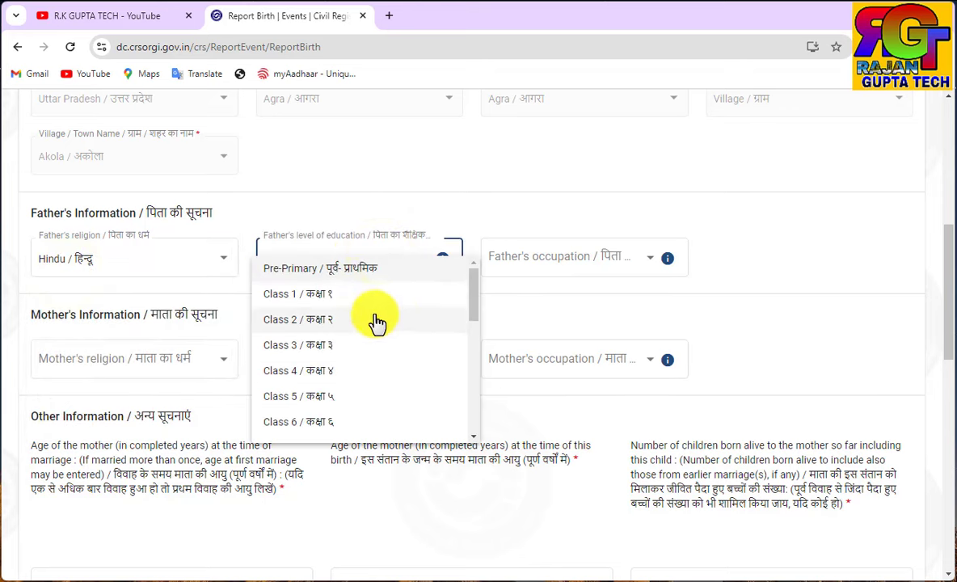
{"action": "scroll", "coordinate": [340, 360], "scroll_direction": "down", "scroll_amount": 3}
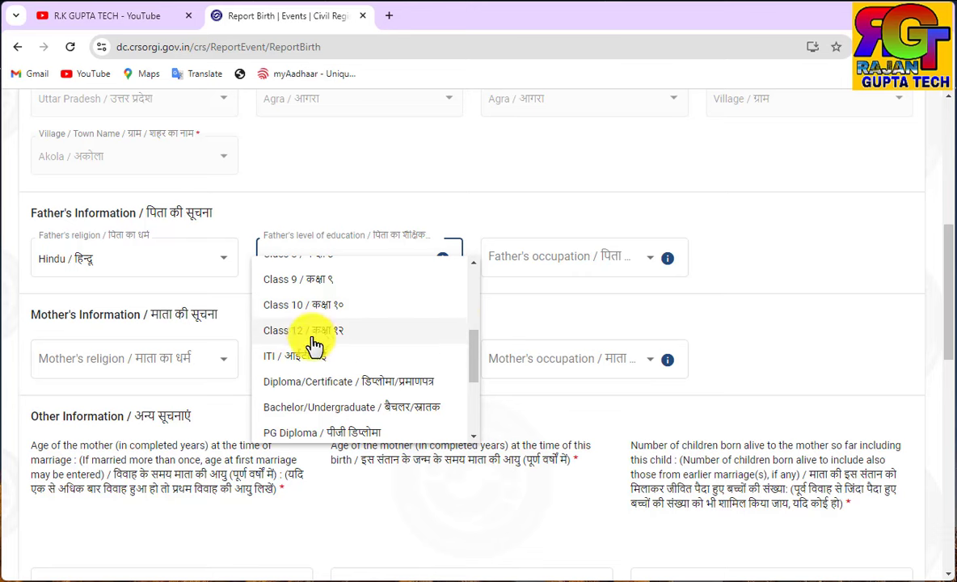
{"action": "left_click", "coordinate": [322, 340]}
{"action": "left_click", "coordinate": [593, 264]}
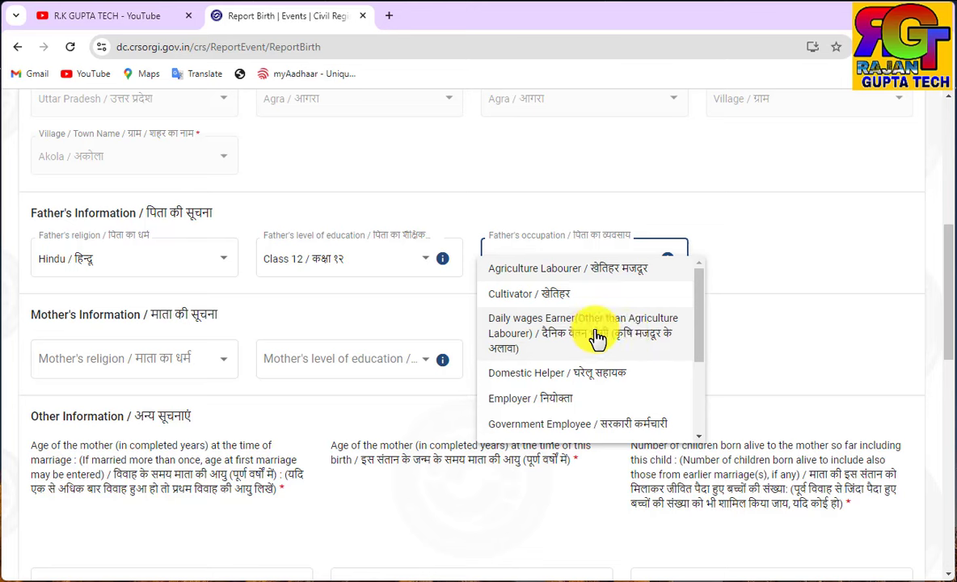
{"action": "left_click", "coordinate": [546, 399]}
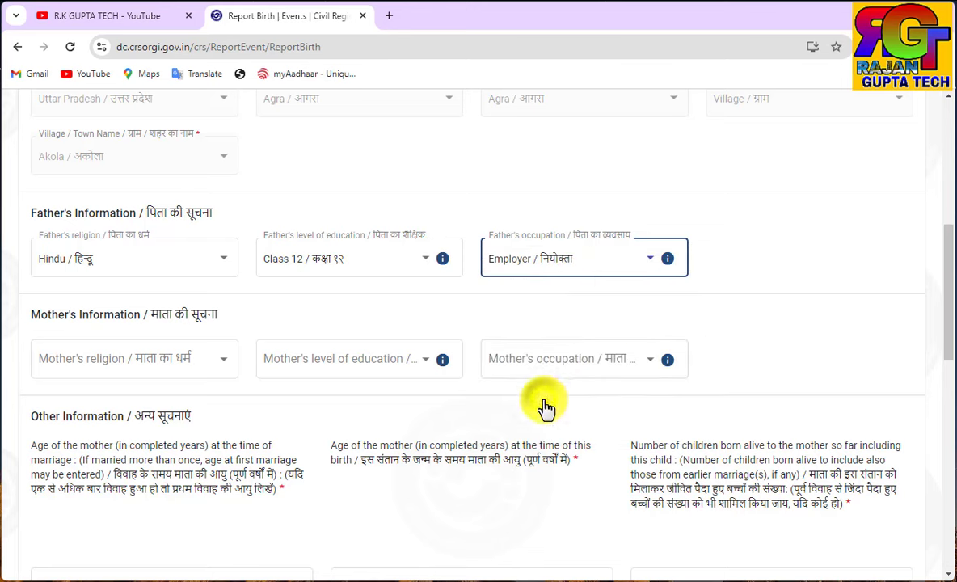
Complete the mother's statistical information with Hindu as religion, Class 10 as level of education and Domestic Helper as occupation.
{"action": "left_click", "coordinate": [210, 370]}
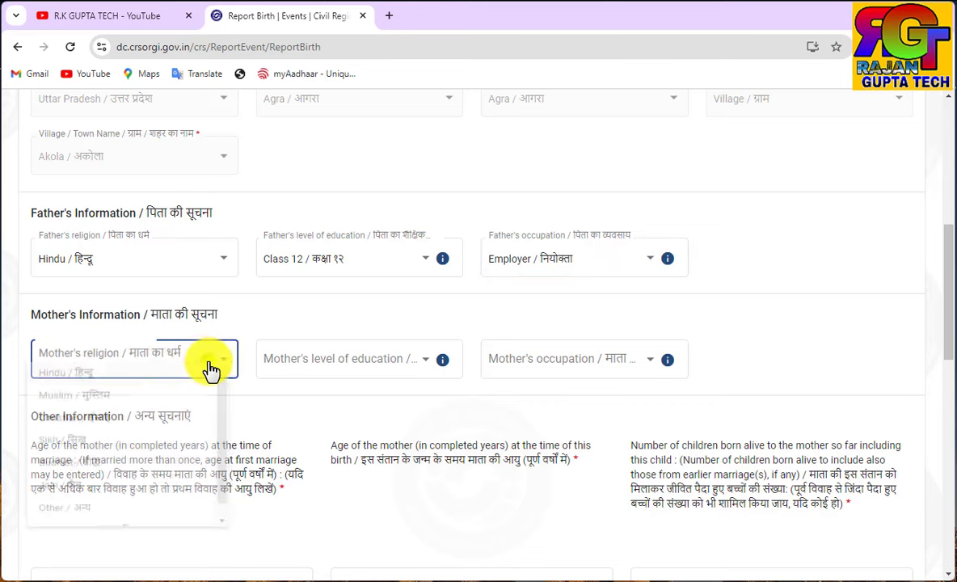
{"action": "left_click", "coordinate": [89, 378]}
{"action": "left_click", "coordinate": [395, 364]}
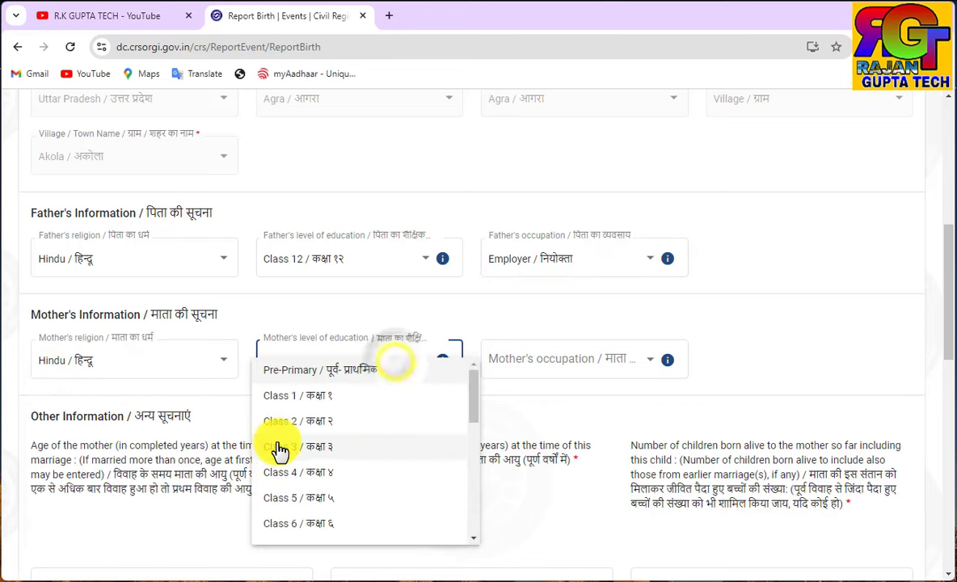
{"action": "scroll", "coordinate": [331, 469], "scroll_direction": "down", "scroll_amount": 3}
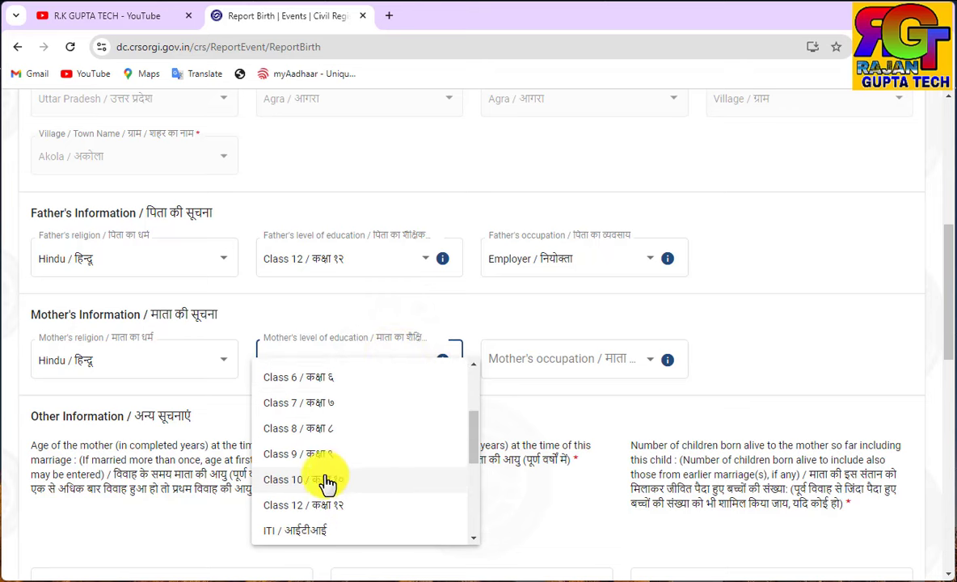
{"action": "left_click", "coordinate": [339, 481]}
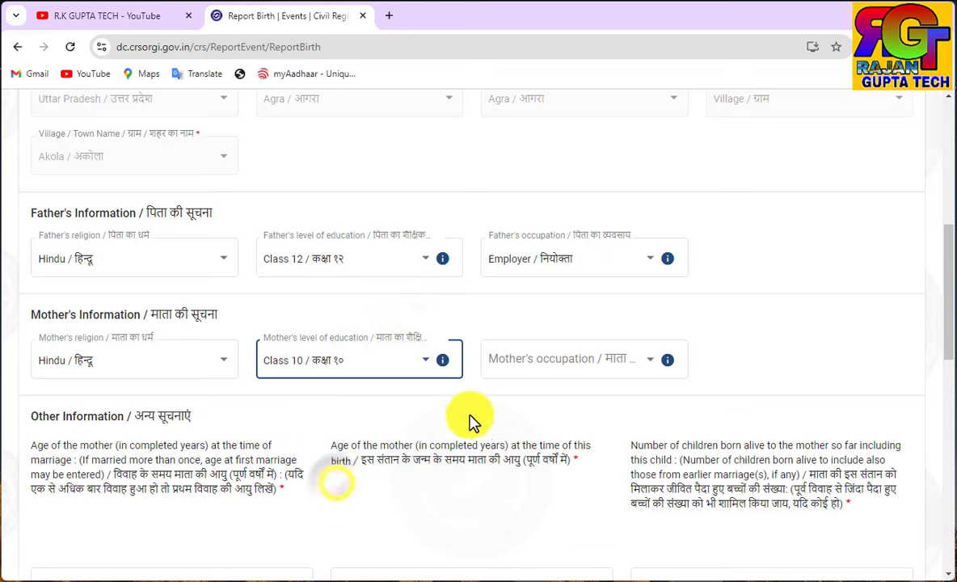
{"action": "left_click", "coordinate": [644, 369]}
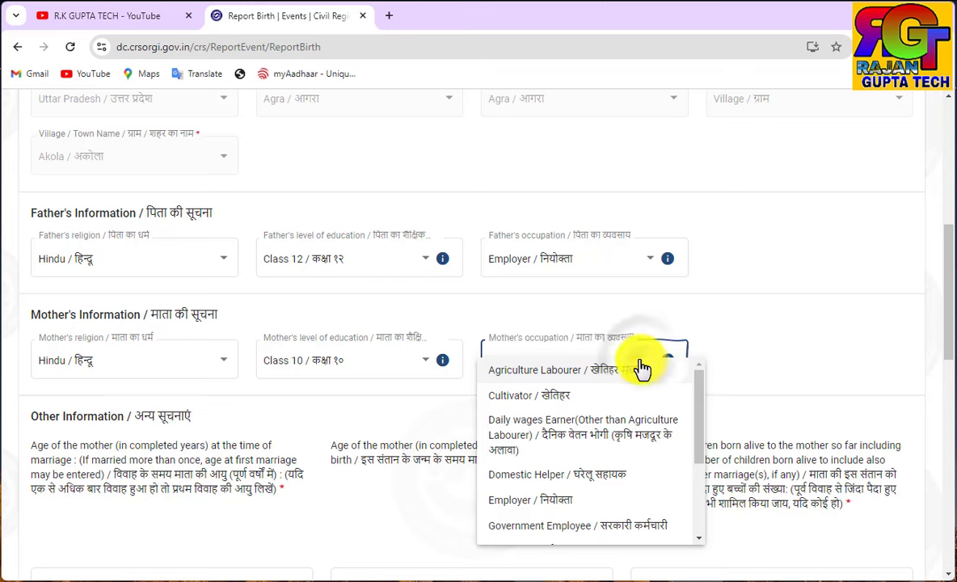
{"action": "left_click", "coordinate": [574, 481]}
Enter the mother's age as 21 at marriage and 25 at this birth, with 1 child born alive so far.
{"action": "scroll", "coordinate": [715, 390], "scroll_direction": "down", "scroll_amount": 1}
{"action": "scroll", "coordinate": [715, 390], "scroll_direction": "down", "scroll_amount": 3}
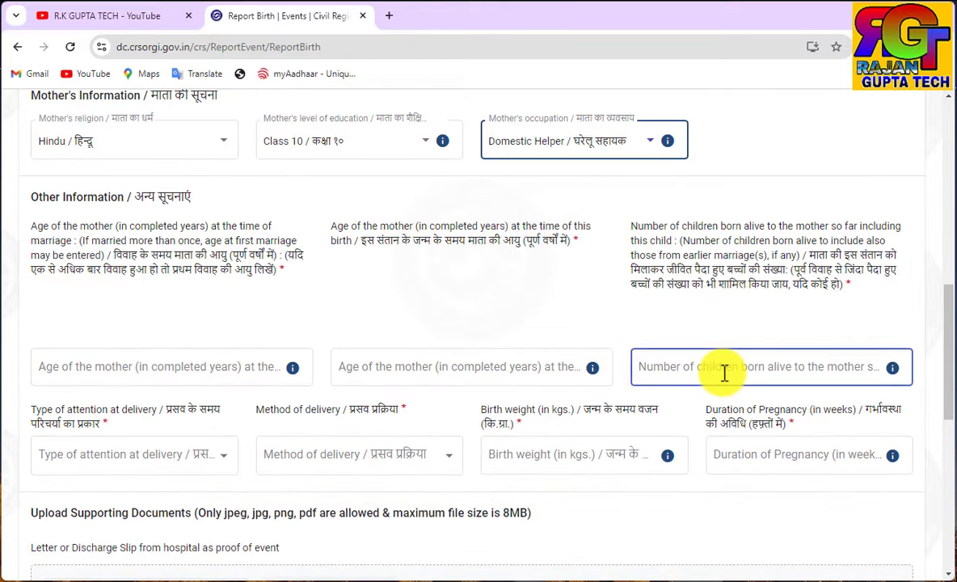
{"action": "scroll", "coordinate": [725, 373], "scroll_direction": "down", "scroll_amount": 1}
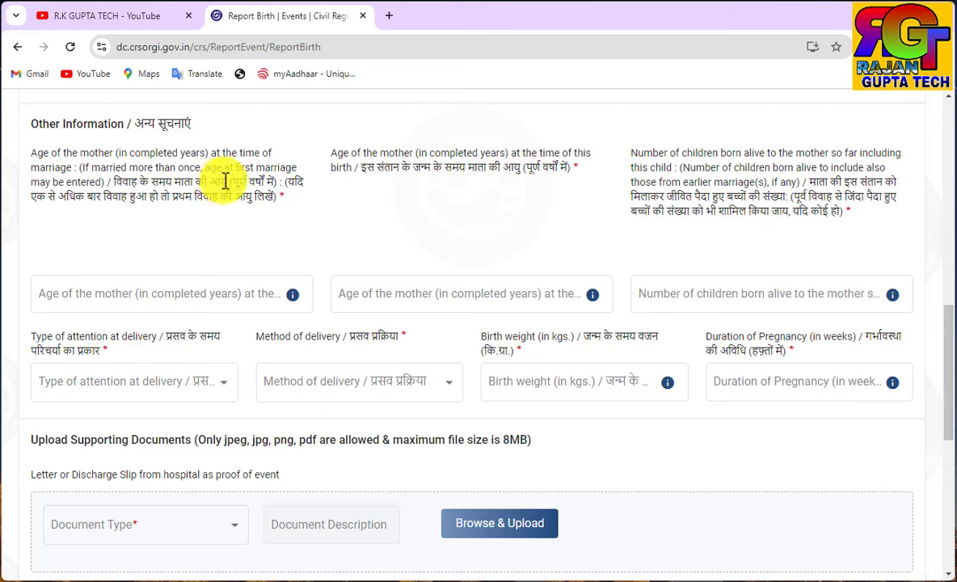
{"action": "left_click", "coordinate": [175, 288]}
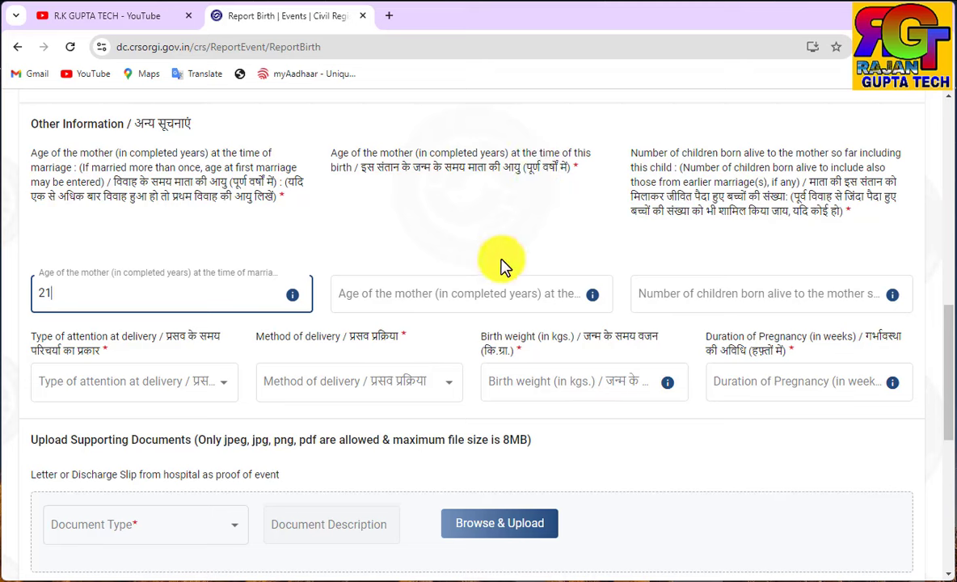
{"action": "left_click", "coordinate": [456, 296]}
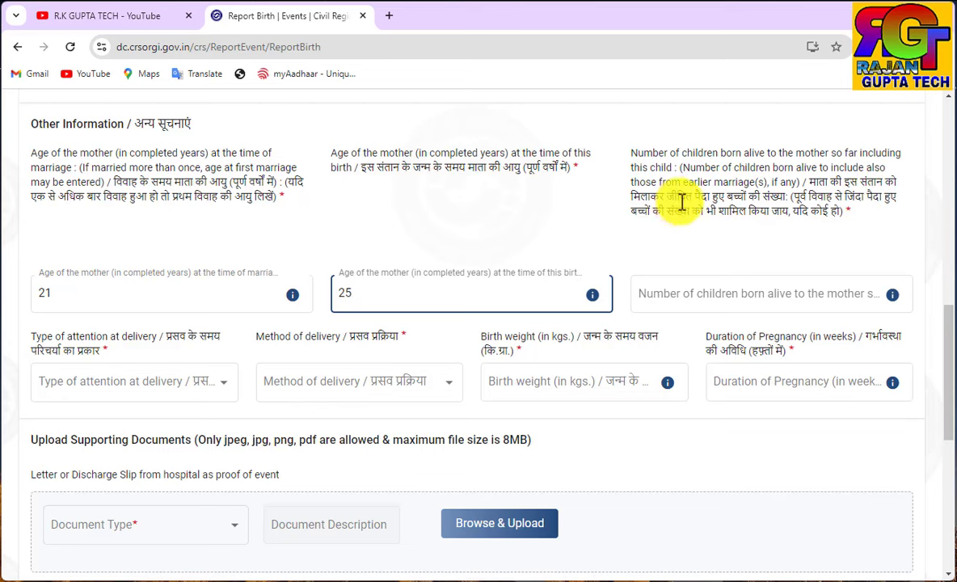
{"action": "left_click", "coordinate": [702, 294]}
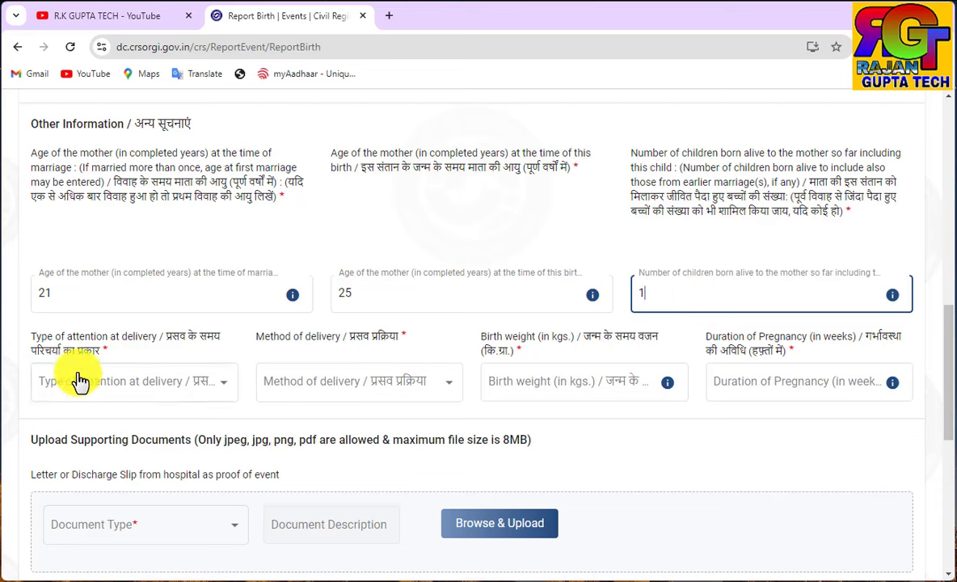
Set attention at delivery to Institutional - Private or Non-Government, method of delivery to Normal, and birth weight to 65.
{"action": "left_click", "coordinate": [181, 386]}
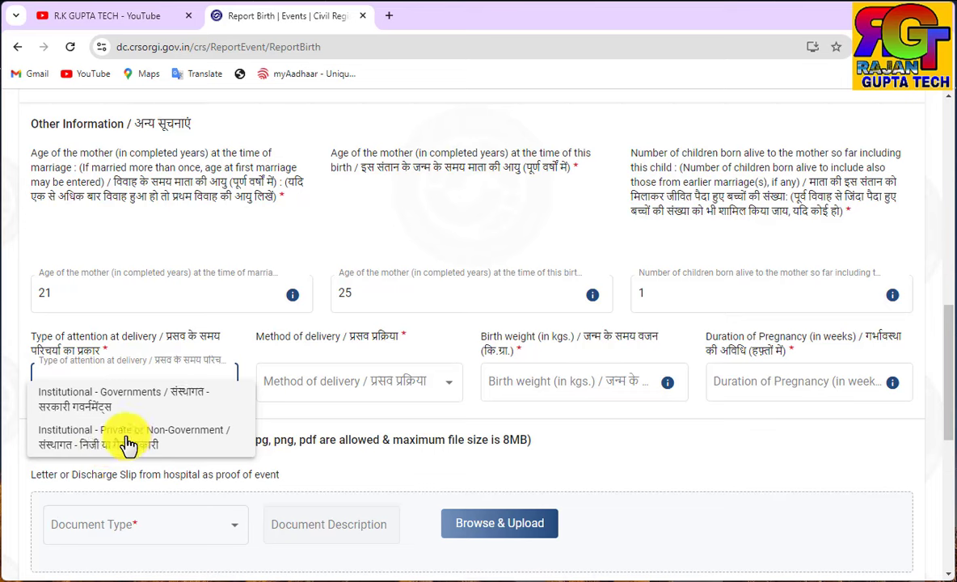
{"action": "left_click", "coordinate": [128, 443]}
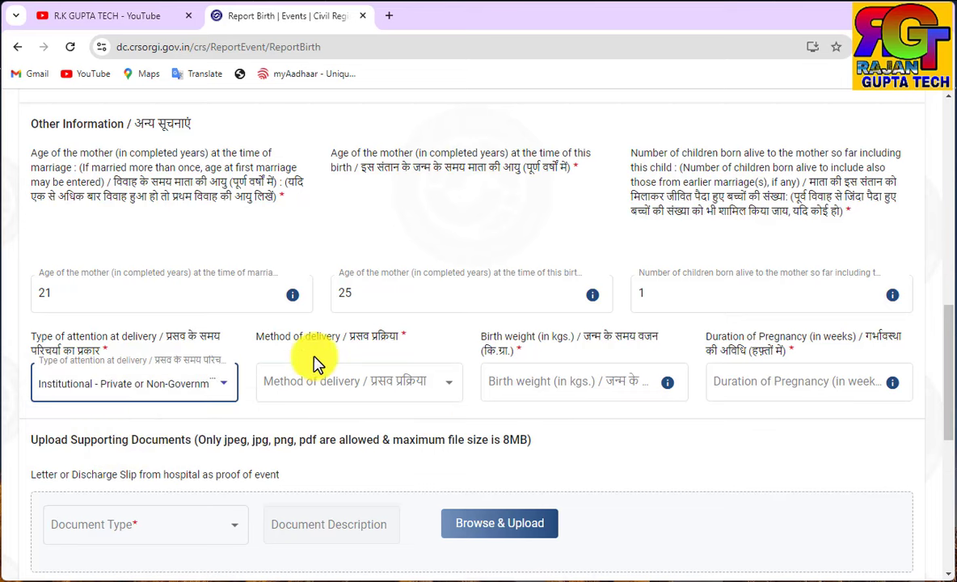
{"action": "left_click", "coordinate": [407, 388]}
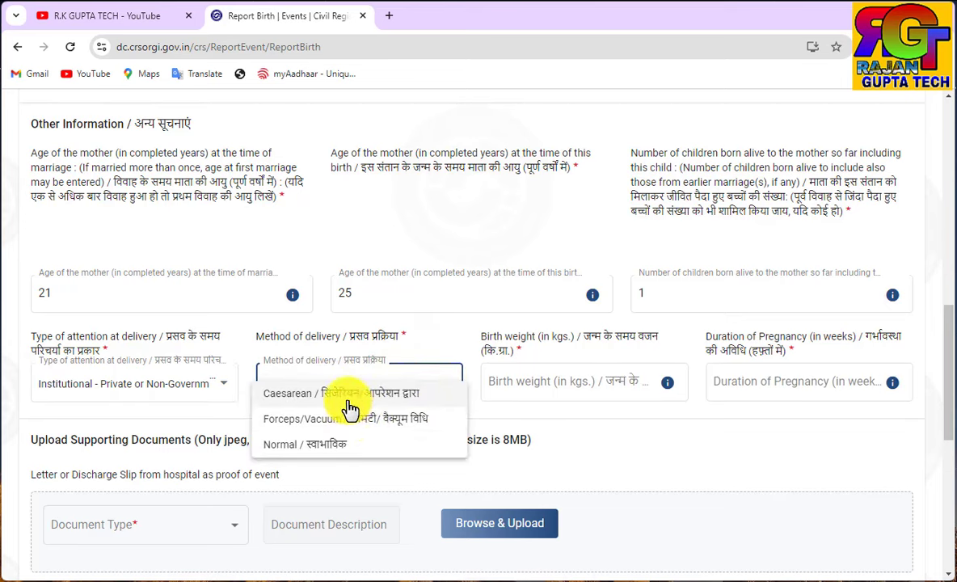
{"action": "left_click", "coordinate": [345, 446]}
{"action": "left_click", "coordinate": [555, 383]}
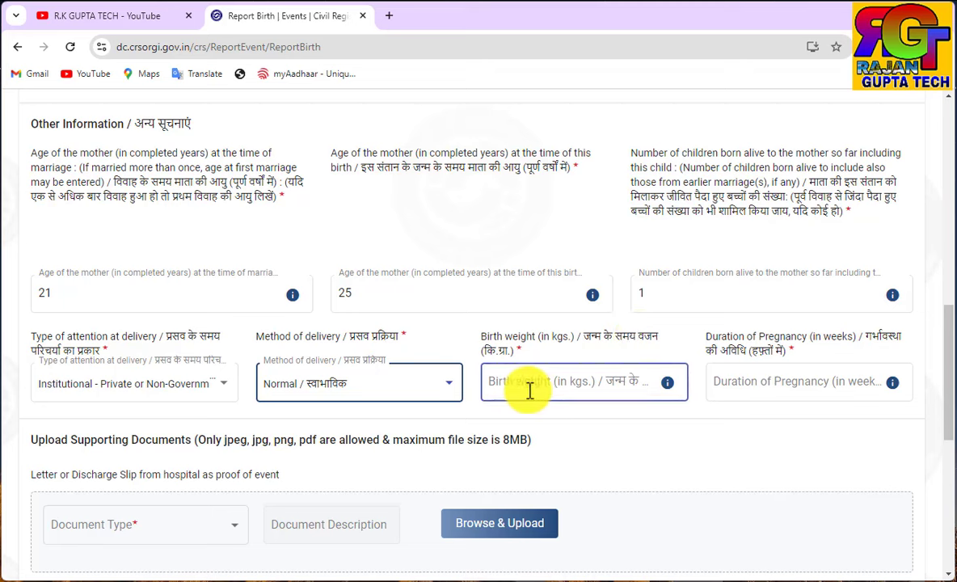
{"action": "left_click", "coordinate": [529, 390]}
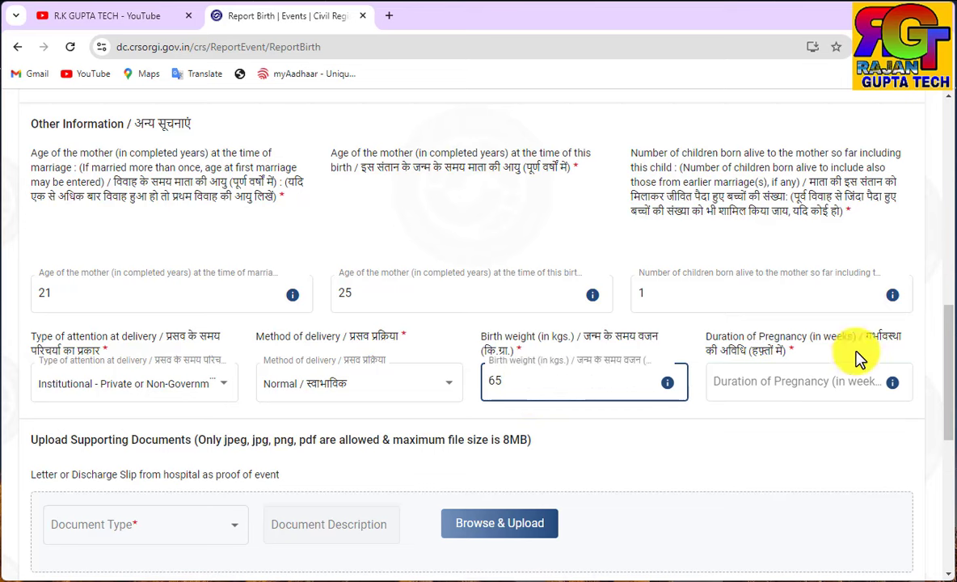
Upload a file from the Desktop as the letter or discharge slip from hospital as proof of event.
{"action": "scroll", "coordinate": [804, 383], "scroll_direction": "down", "scroll_amount": 2}
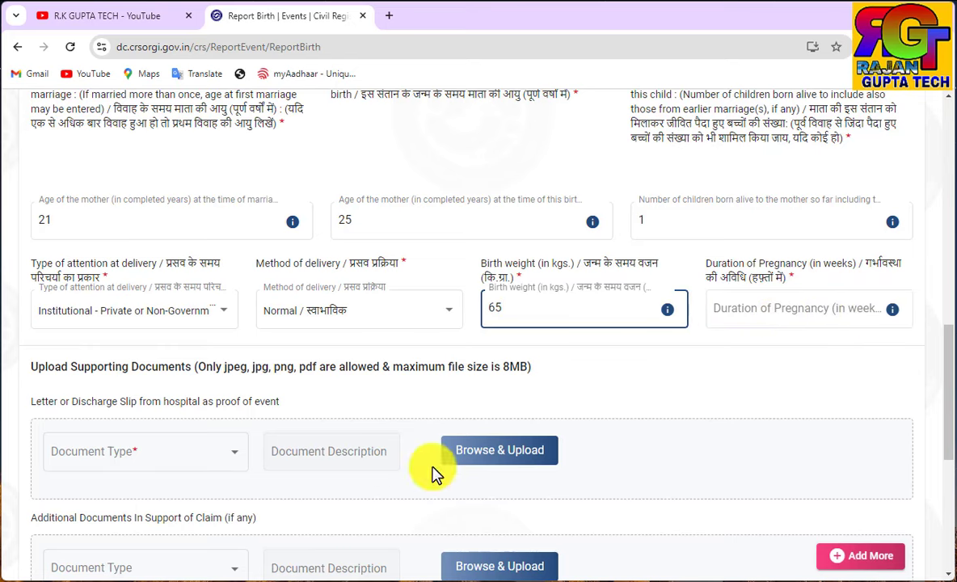
{"action": "scroll", "coordinate": [324, 456], "scroll_direction": "down", "scroll_amount": 1}
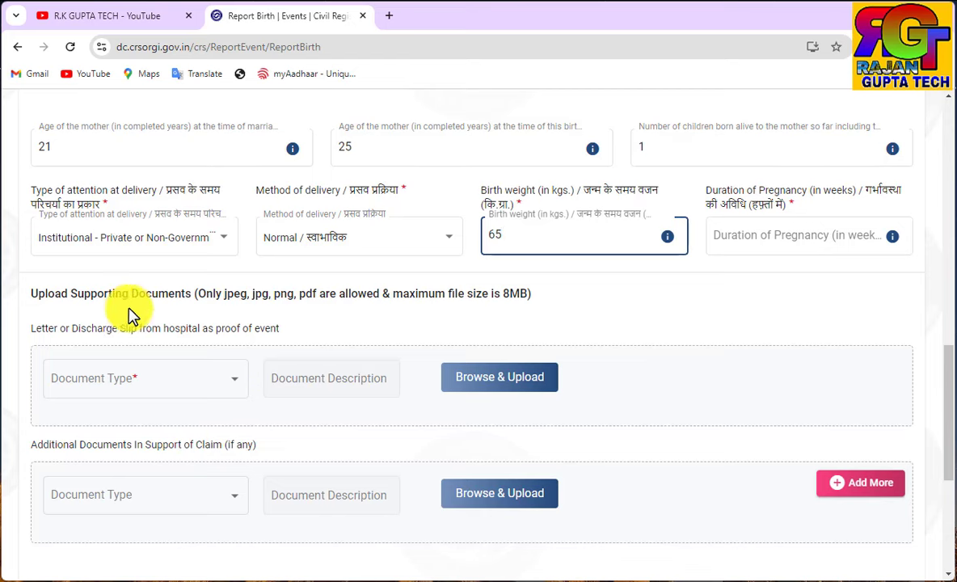
{"action": "scroll", "coordinate": [126, 311], "scroll_direction": "down", "scroll_amount": 1}
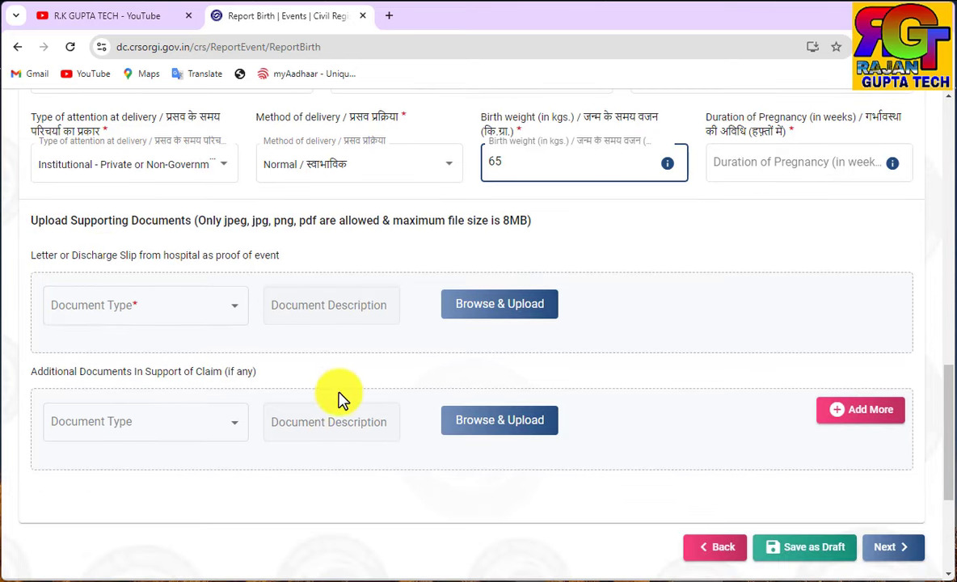
{"action": "scroll", "coordinate": [338, 396], "scroll_direction": "down", "scroll_amount": 2}
{"action": "scroll", "coordinate": [395, 396], "scroll_direction": "up", "scroll_amount": 1}
{"action": "scroll", "coordinate": [374, 396], "scroll_direction": "up", "scroll_amount": 1}
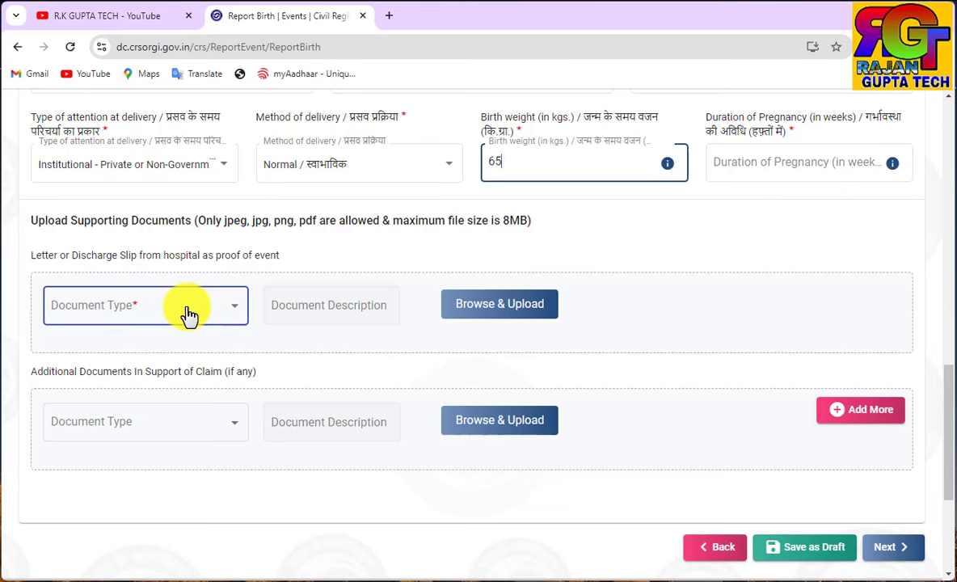
{"action": "left_click", "coordinate": [188, 315]}
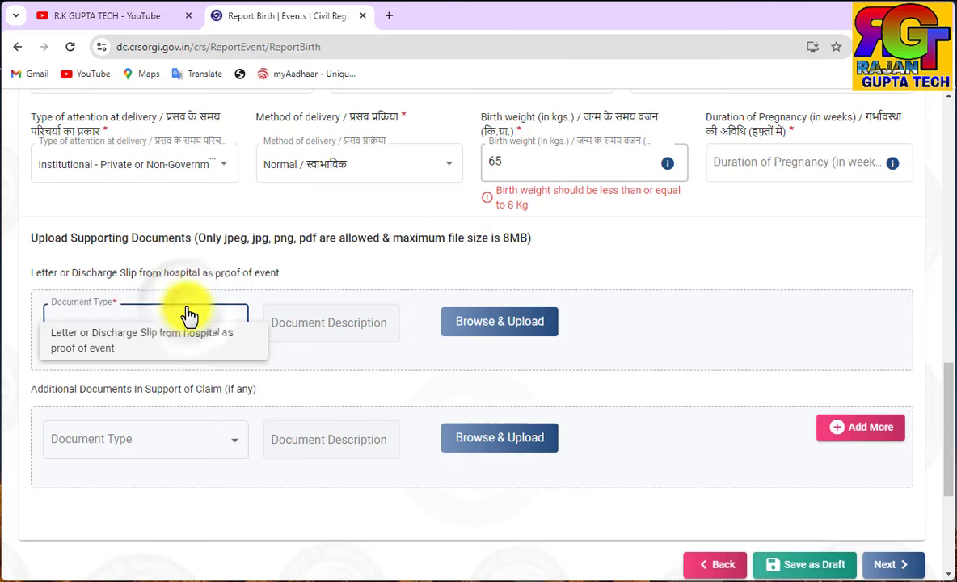
{"action": "left_click", "coordinate": [156, 353]}
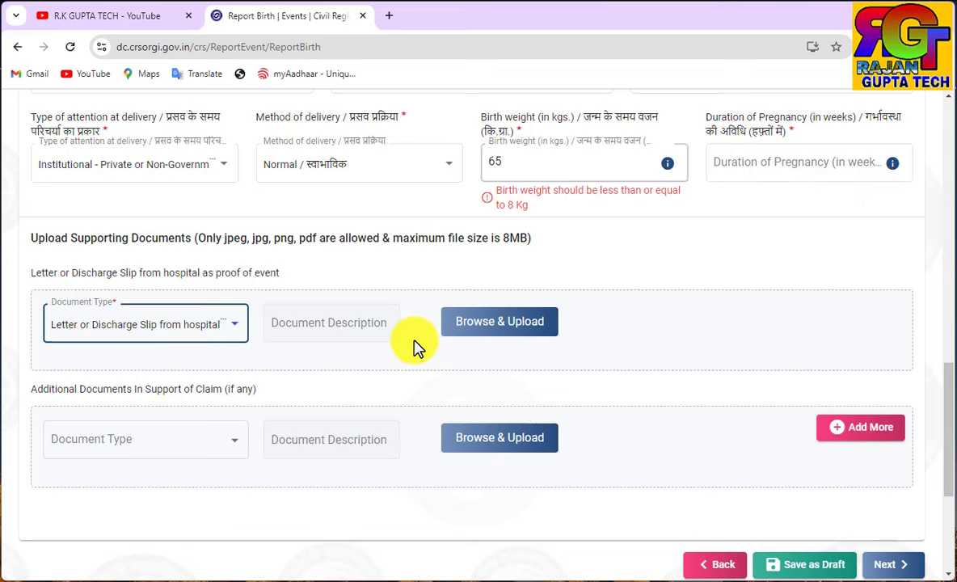
{"action": "left_click", "coordinate": [485, 327]}
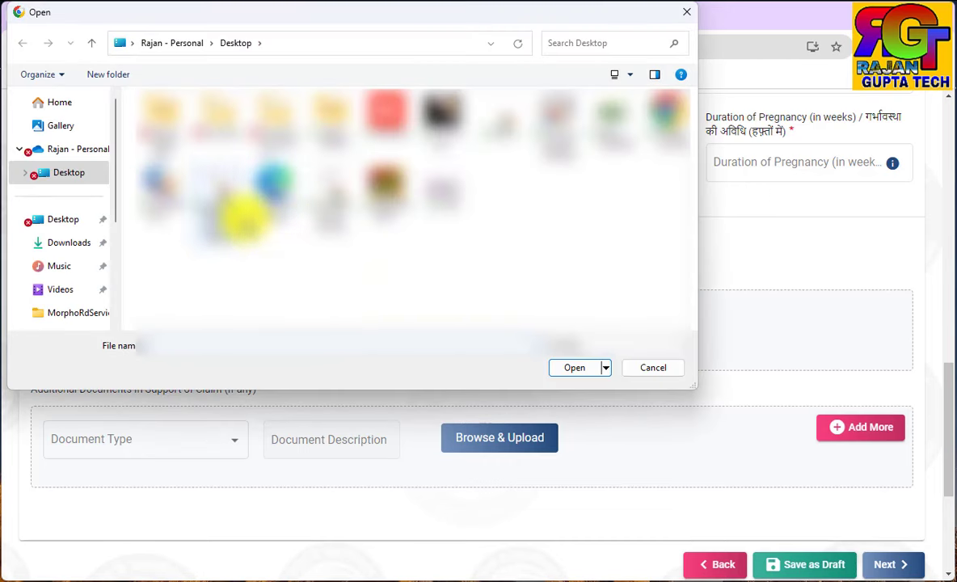
{"action": "left_click", "coordinate": [206, 190]}
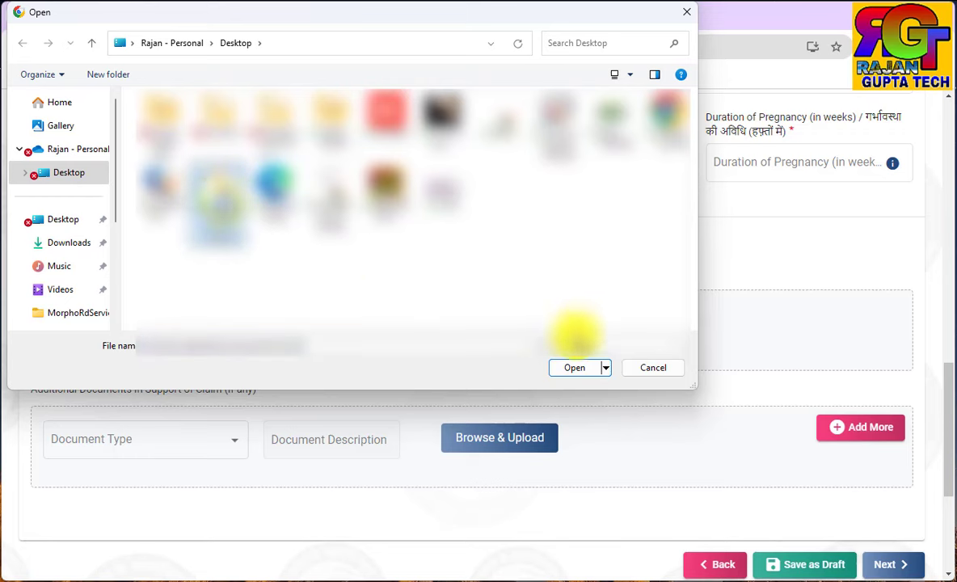
{"action": "left_click", "coordinate": [575, 369]}
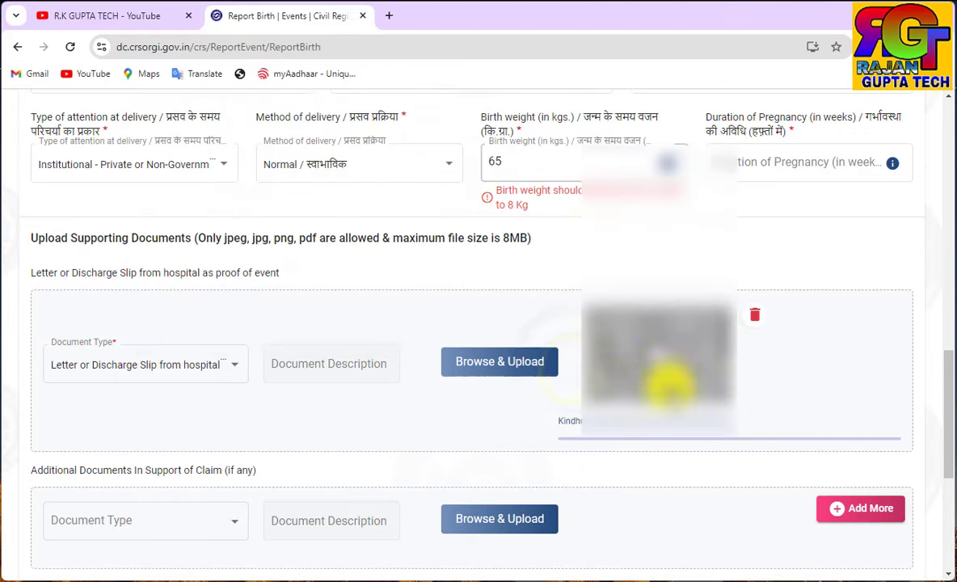
Upload FULL REFUND.png as a PAN additional document in support of the claim and delete that upload.
{"action": "scroll", "coordinate": [652, 370], "scroll_direction": "down", "scroll_amount": 2}
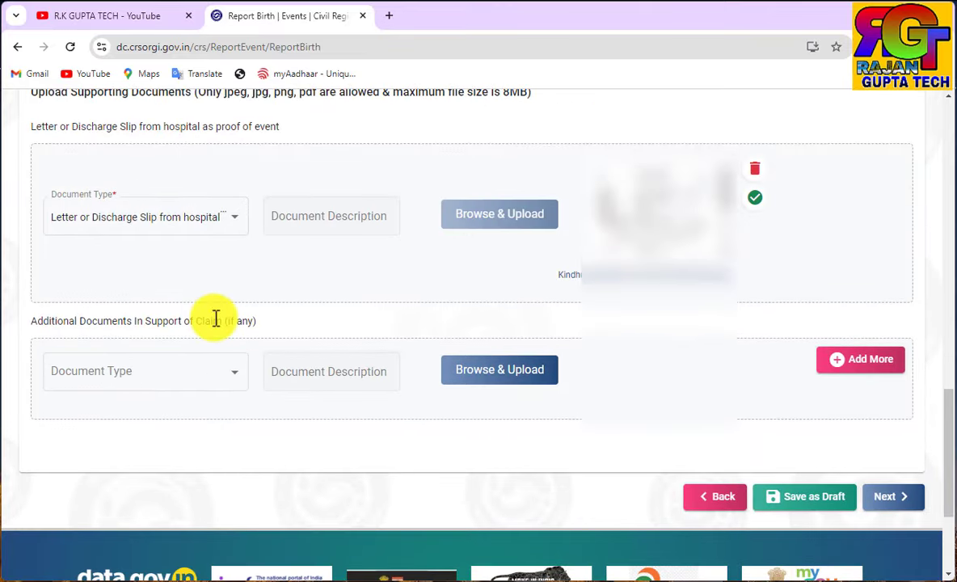
{"action": "left_click", "coordinate": [228, 375]}
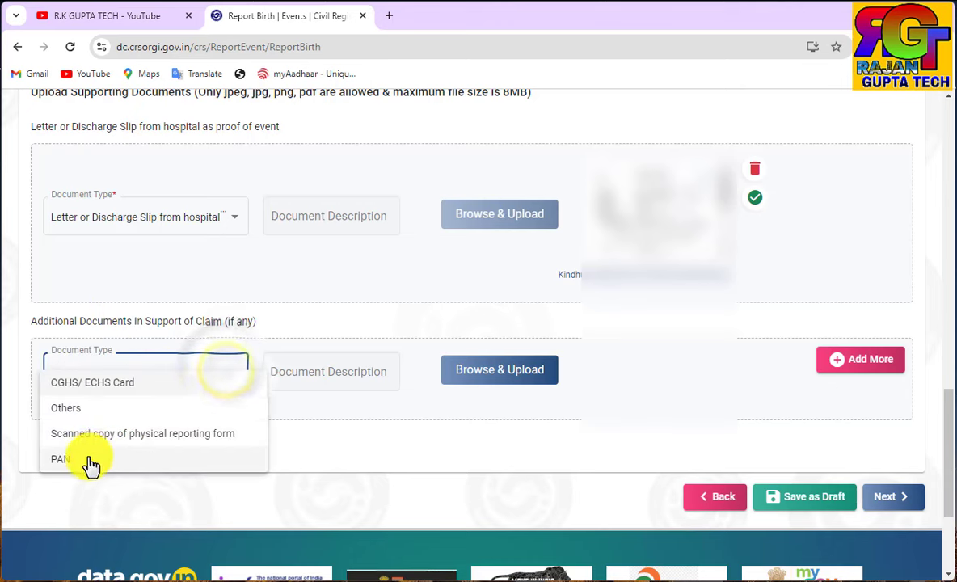
{"action": "left_click", "coordinate": [58, 467]}
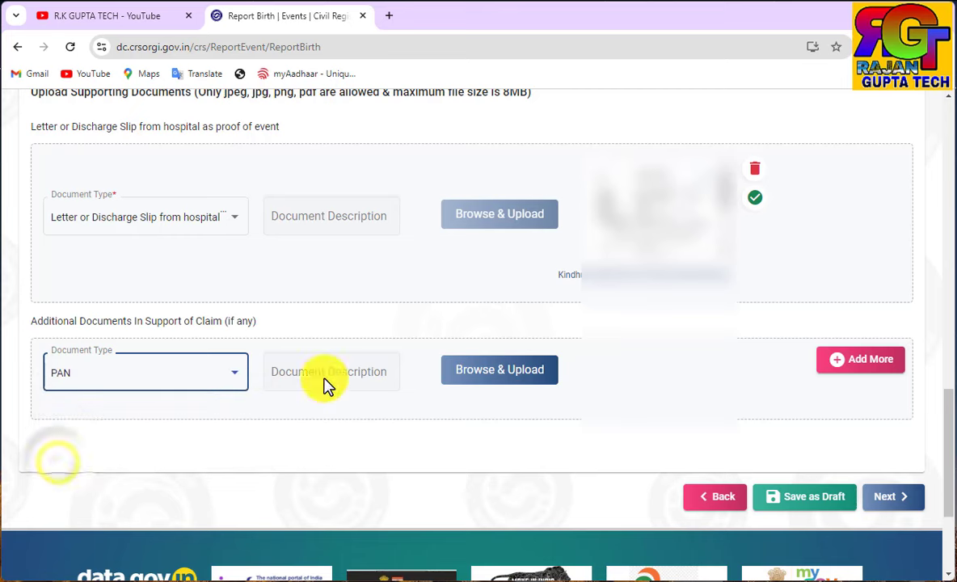
{"action": "left_click", "coordinate": [471, 384]}
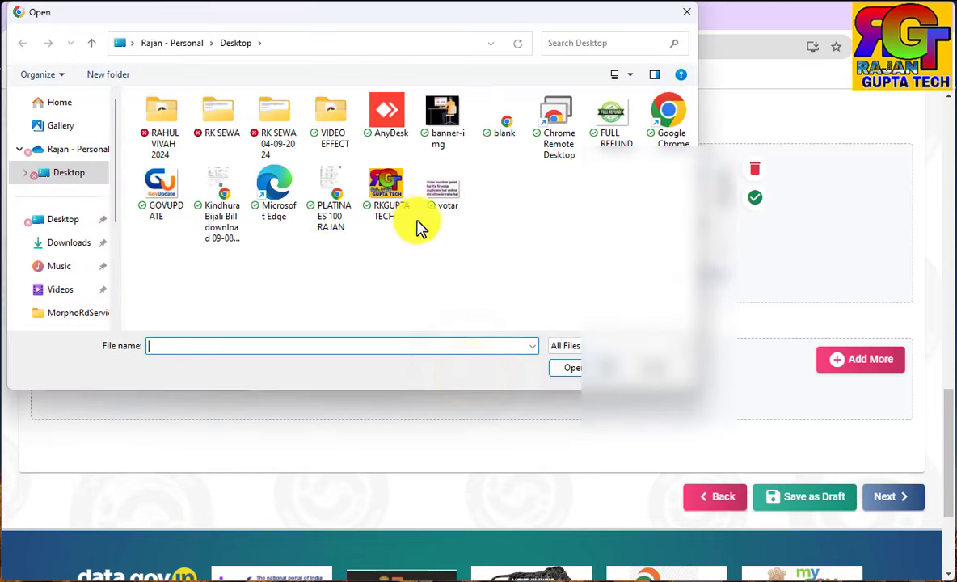
{"action": "left_click", "coordinate": [619, 132]}
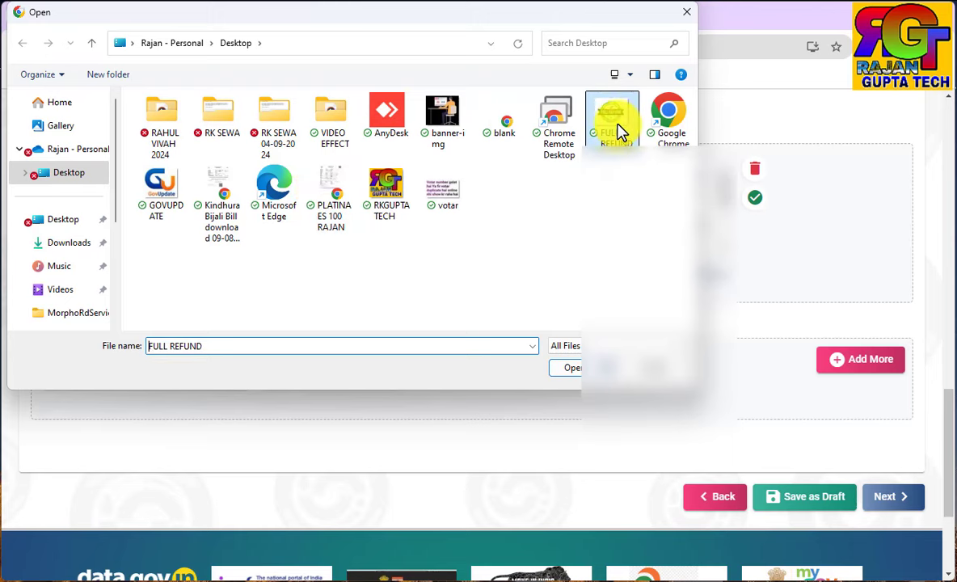
{"action": "left_click", "coordinate": [566, 369]}
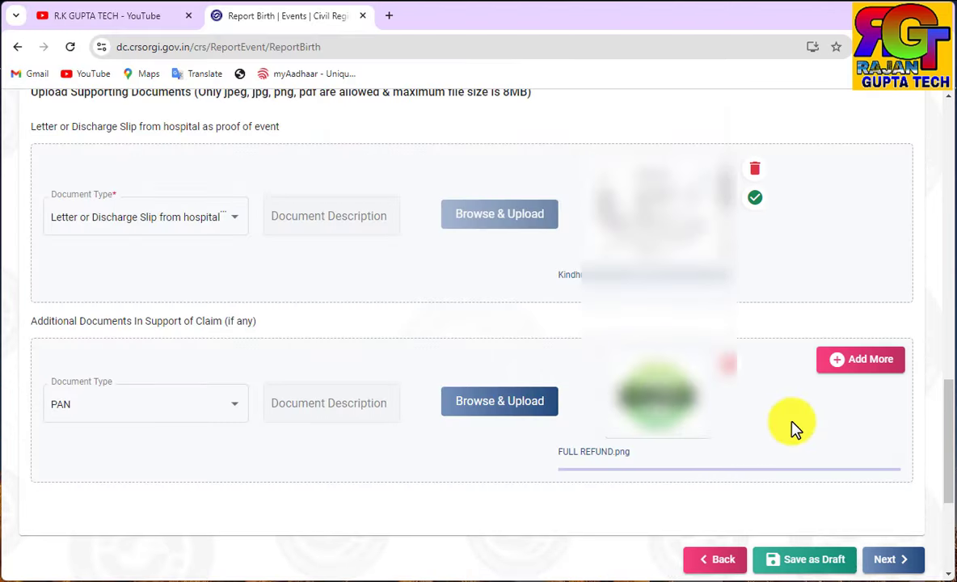
{"action": "left_click", "coordinate": [730, 366]}
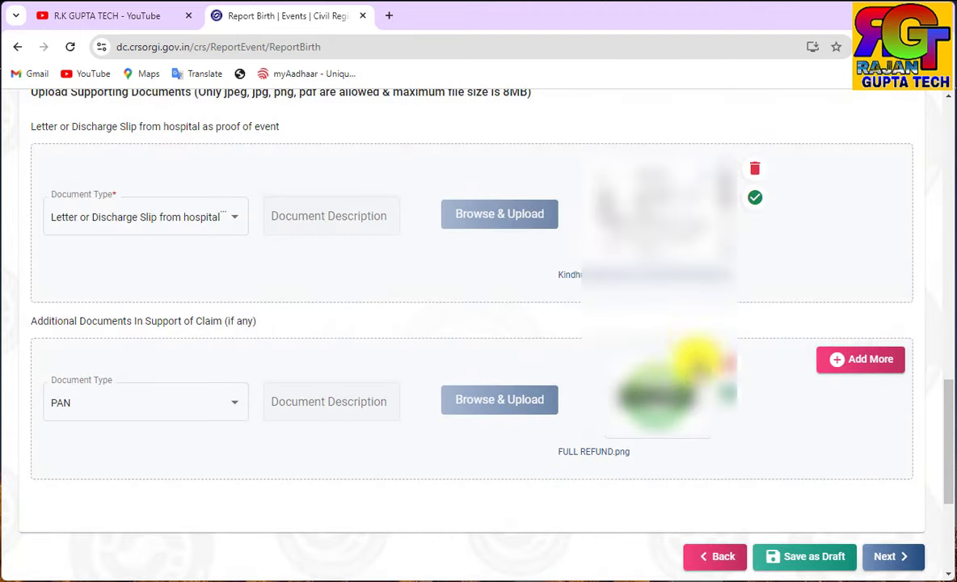
{"action": "left_click", "coordinate": [737, 375]}
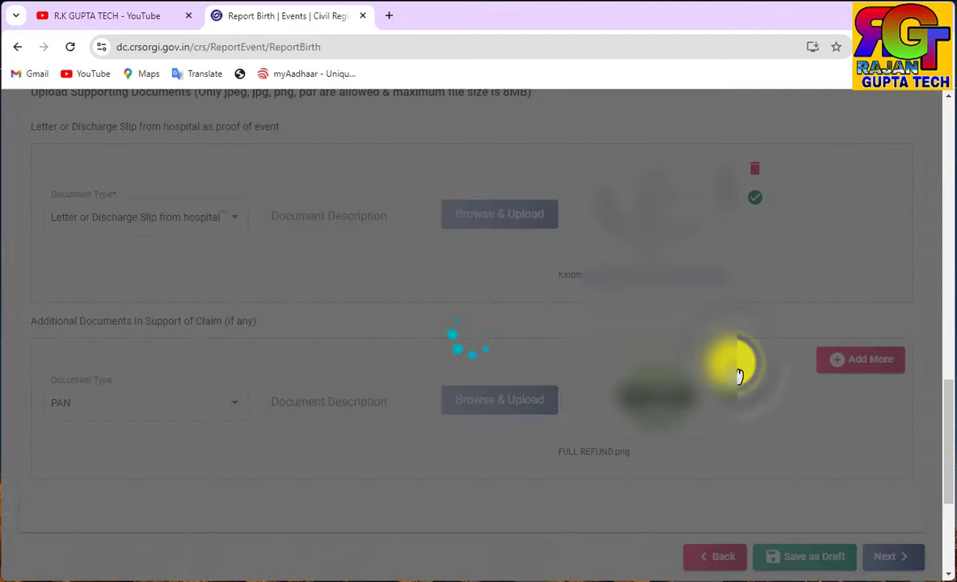
Try to submit the statistical information to reach the next stage of the form, and dismiss the dialog.
{"action": "scroll", "coordinate": [667, 261], "scroll_direction": "down", "scroll_amount": 2}
{"action": "scroll", "coordinate": [569, 242], "scroll_direction": "up", "scroll_amount": 1}
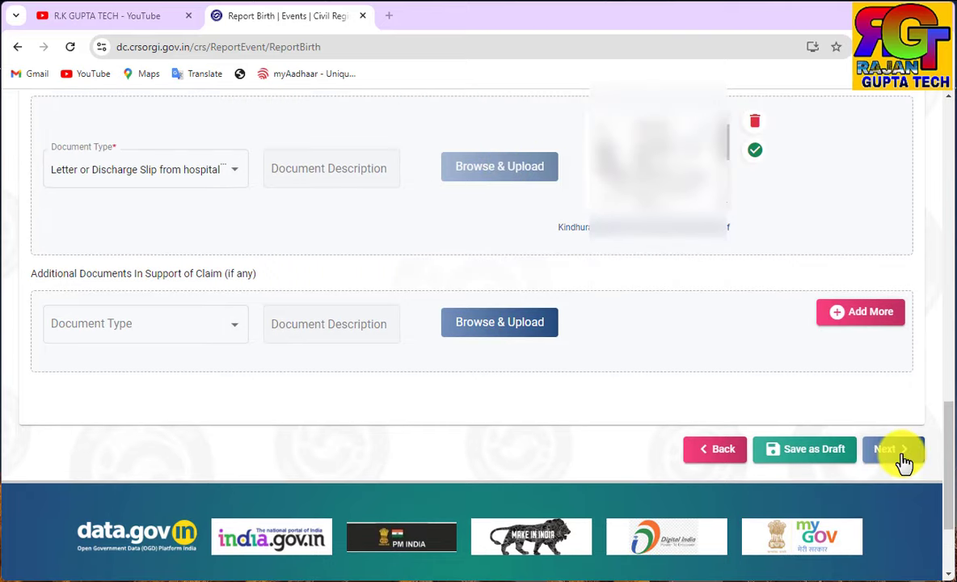
{"action": "left_click", "coordinate": [903, 455]}
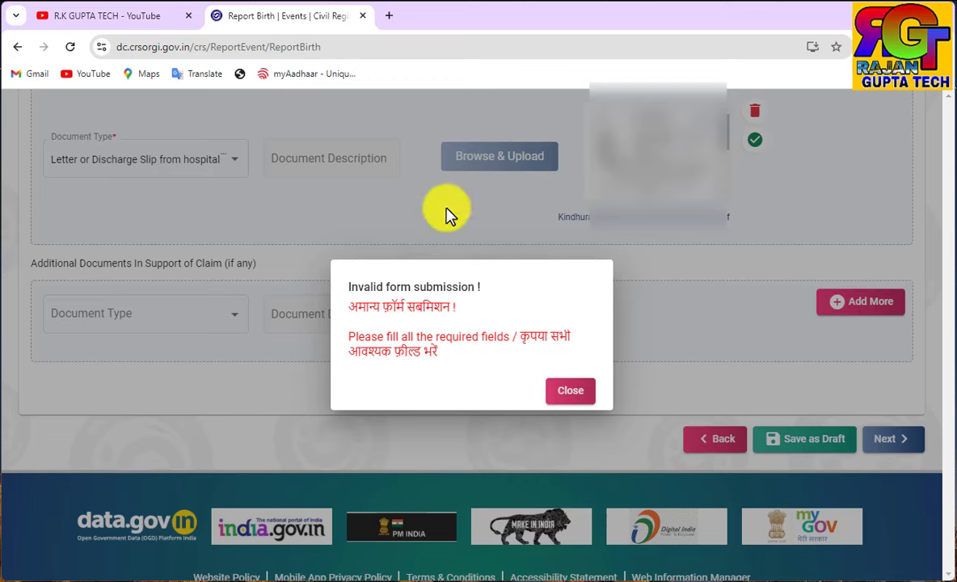
{"action": "left_click", "coordinate": [570, 390]}
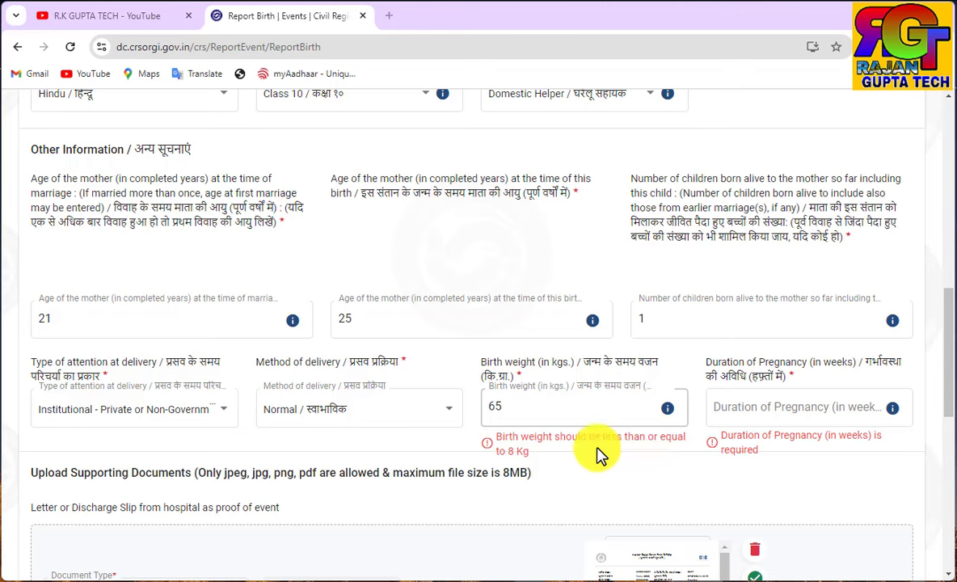
Set the baby's birth weight to 6 kg and go to the duration of pregnancy field.
{"action": "left_click", "coordinate": [518, 404]}
{"action": "key", "text": "BackSpace"}
{"action": "key", "text": "BackSpace"}
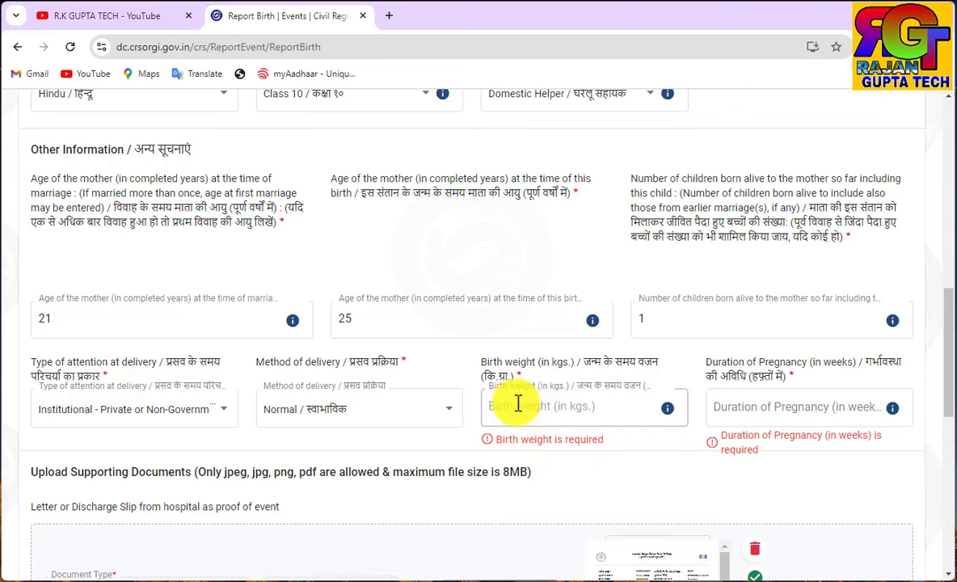
{"action": "type", "text": "6"}
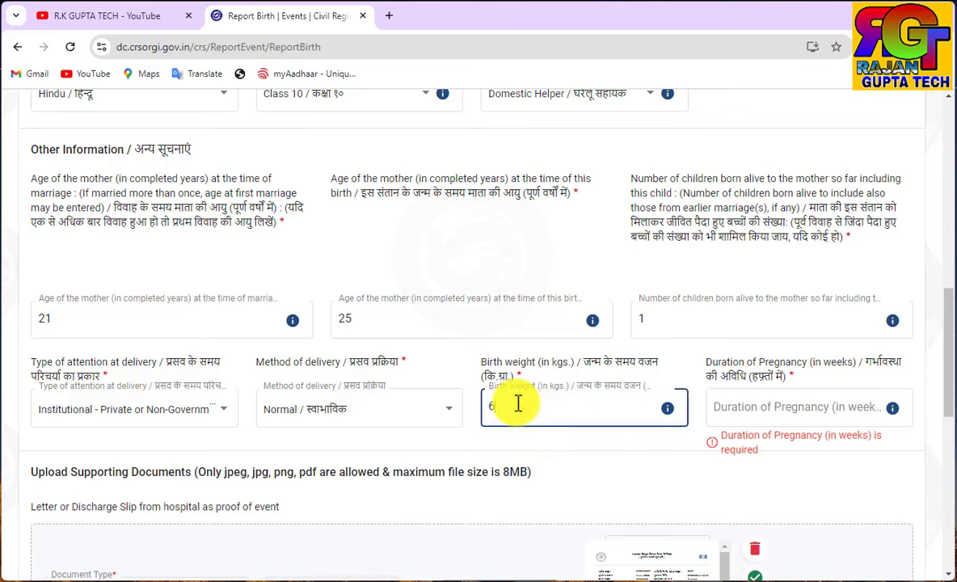
{"action": "left_click", "coordinate": [738, 407]}
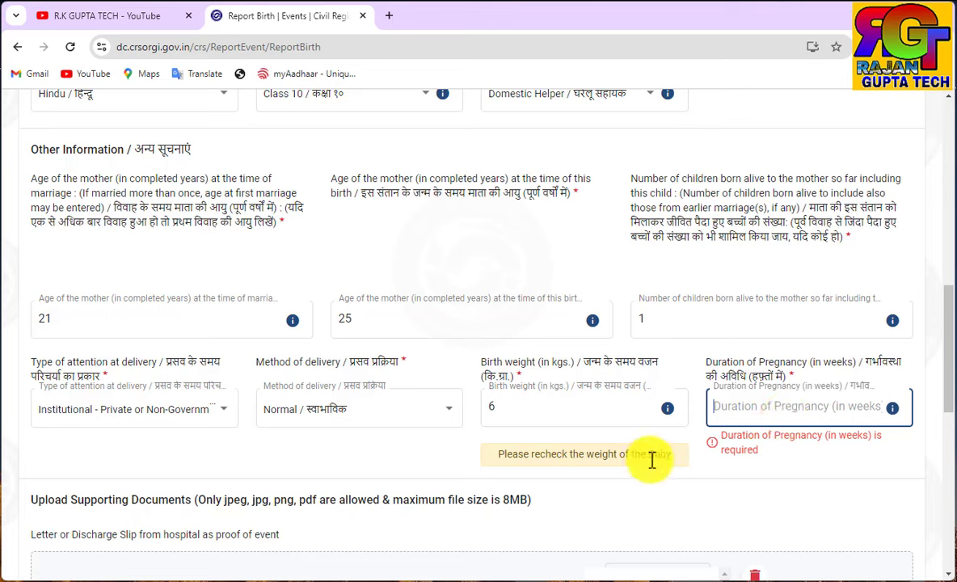
{"action": "left_click", "coordinate": [508, 405]}
{"action": "key", "text": "Tab"}
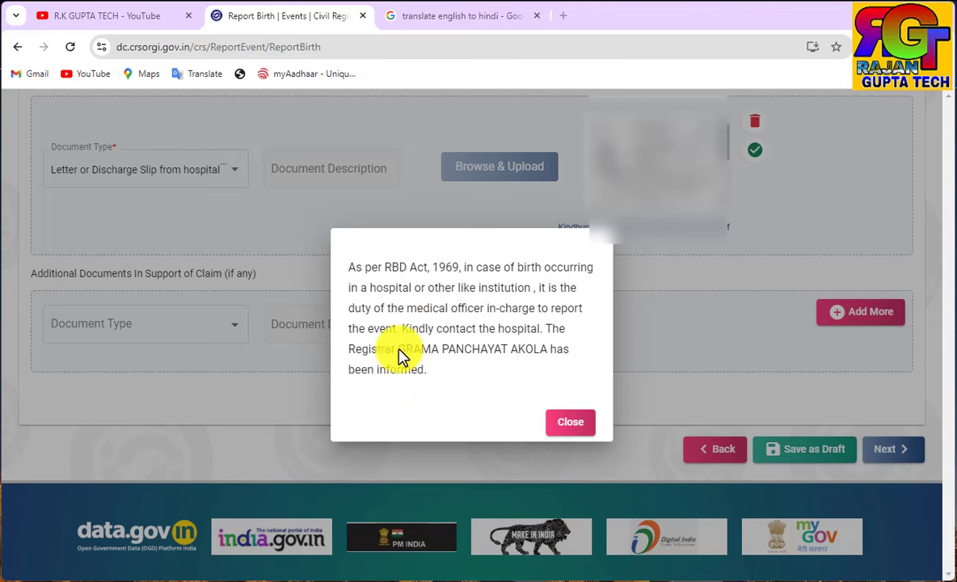
Compare the birth form's RBD Act notice with its Hindi translation on Google, and switch to the YouTube channel page.
{"action": "left_click", "coordinate": [488, 18]}
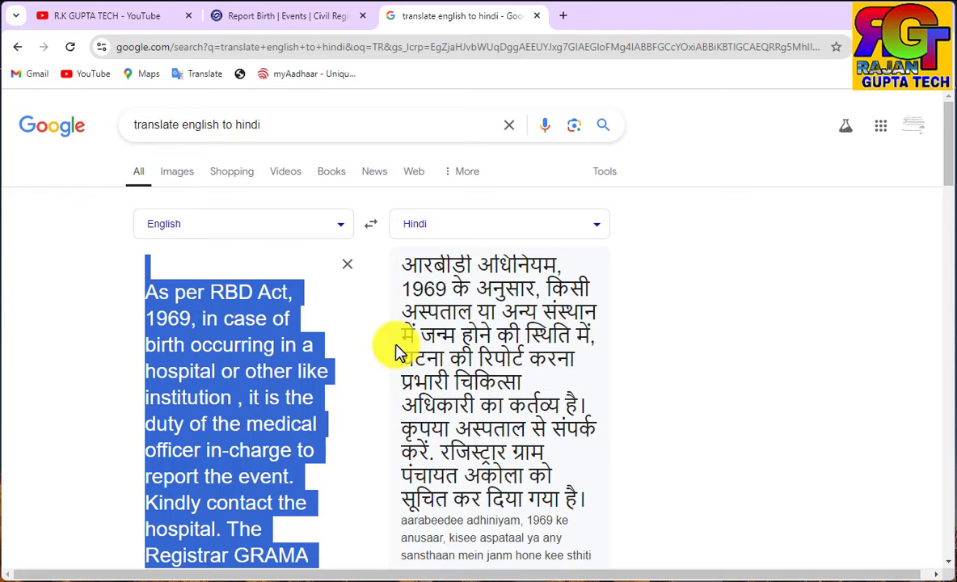
{"action": "left_click", "coordinate": [282, 15]}
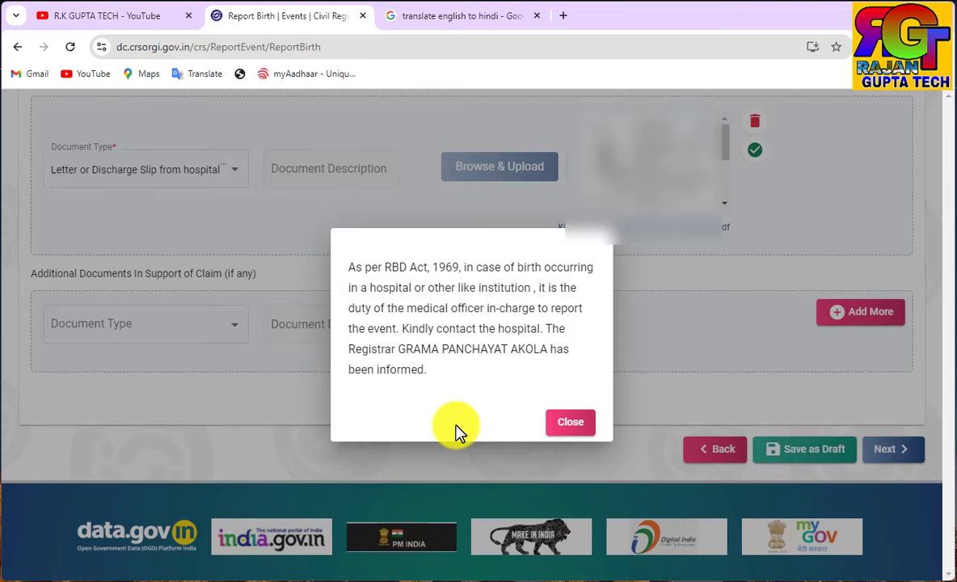
{"action": "left_click", "coordinate": [132, 18]}
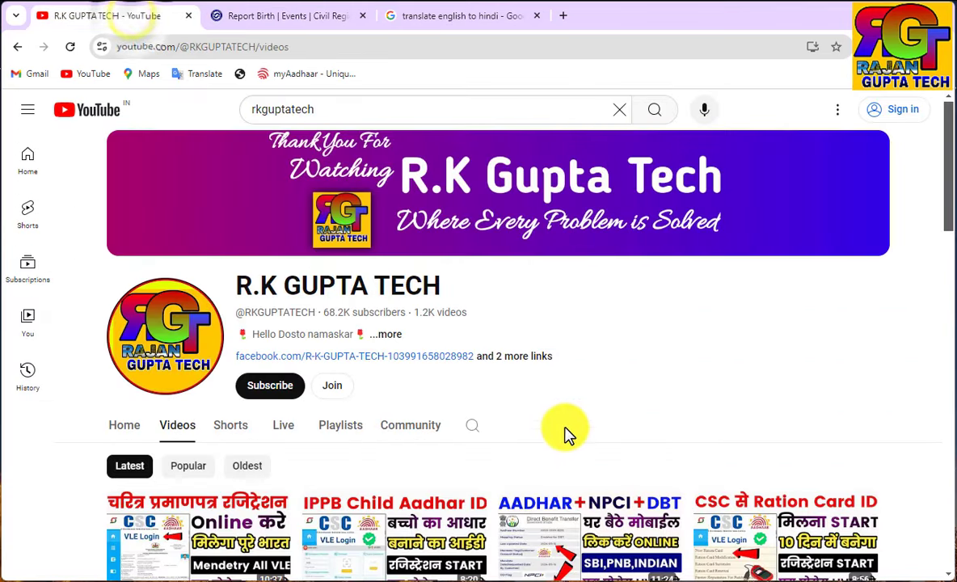